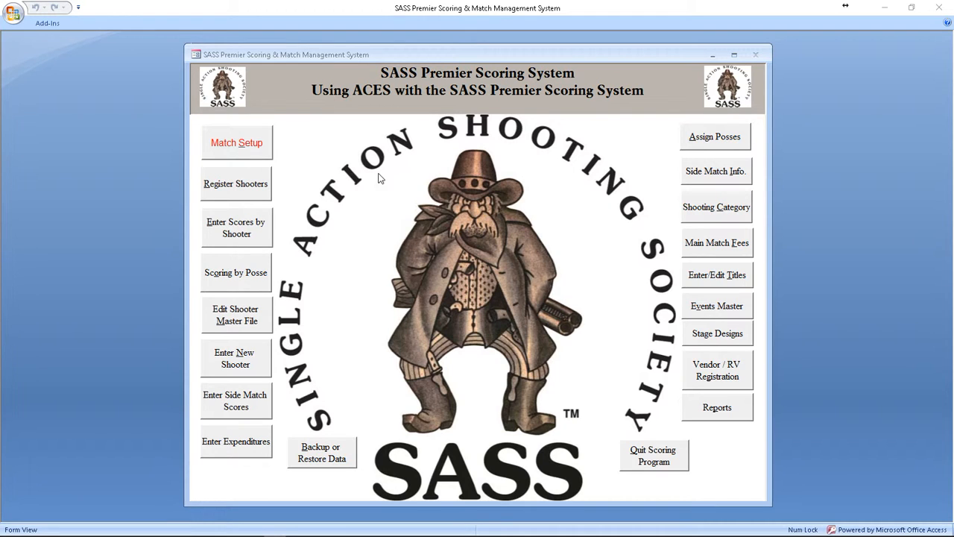
Step: In the match setup, keep all previous matches and make sure the Import/Export Aces Data option is enabled
click(254, 146)
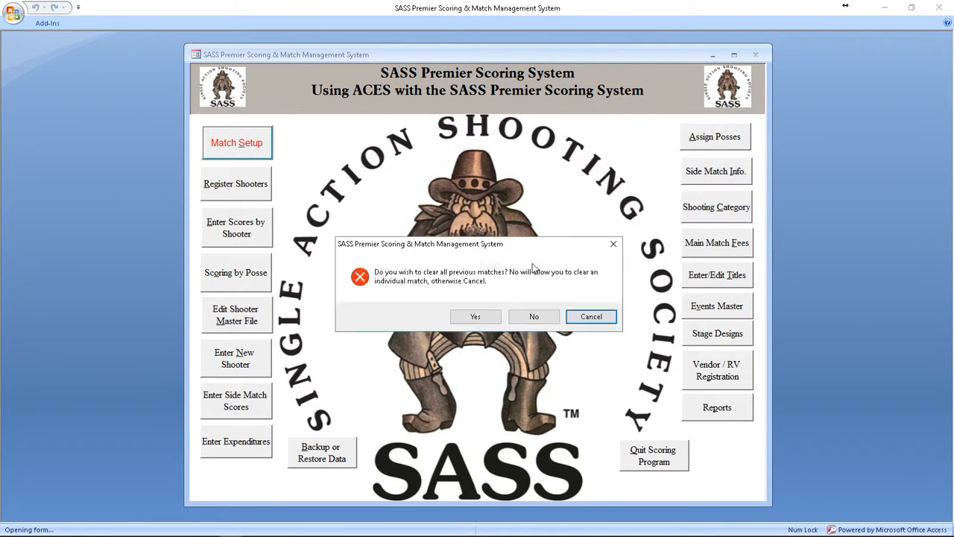
click(590, 315)
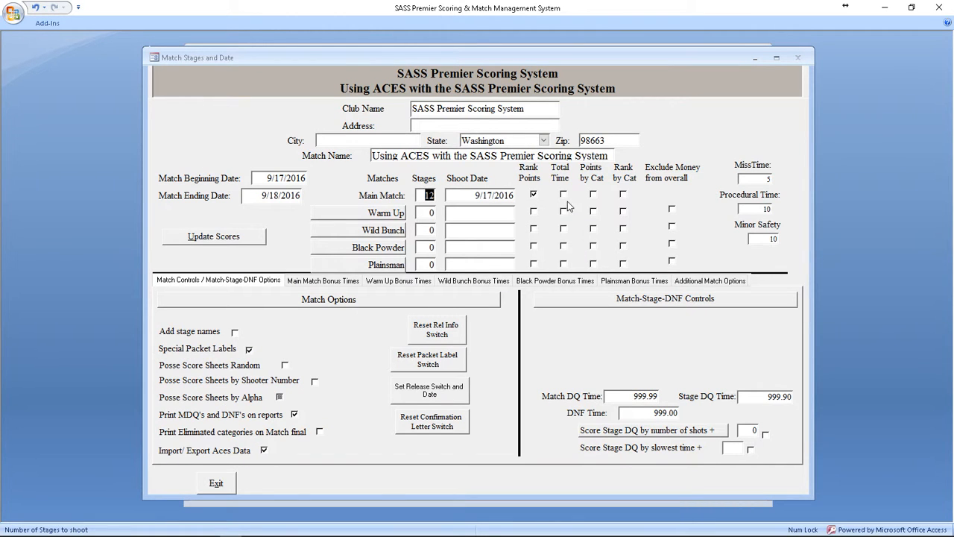
click(264, 452)
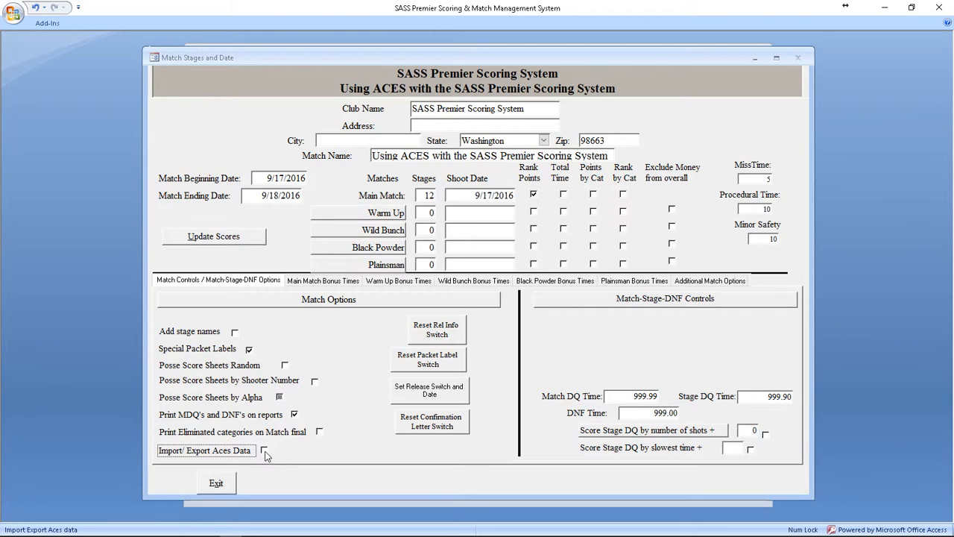
click(265, 451)
click(216, 485)
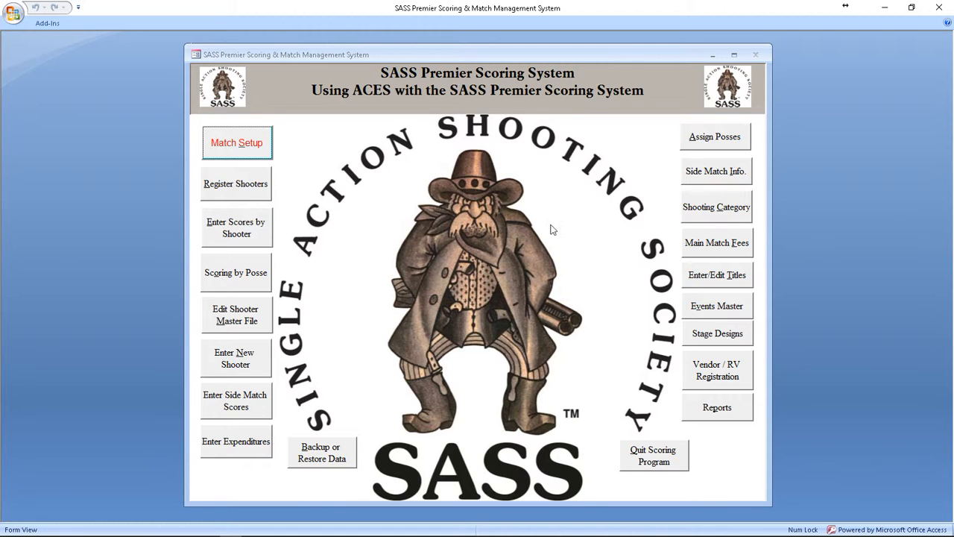
Step: Review the full list of shooting categories, checking their codes, descriptions, report sequence and elimination settings, and close it
click(726, 214)
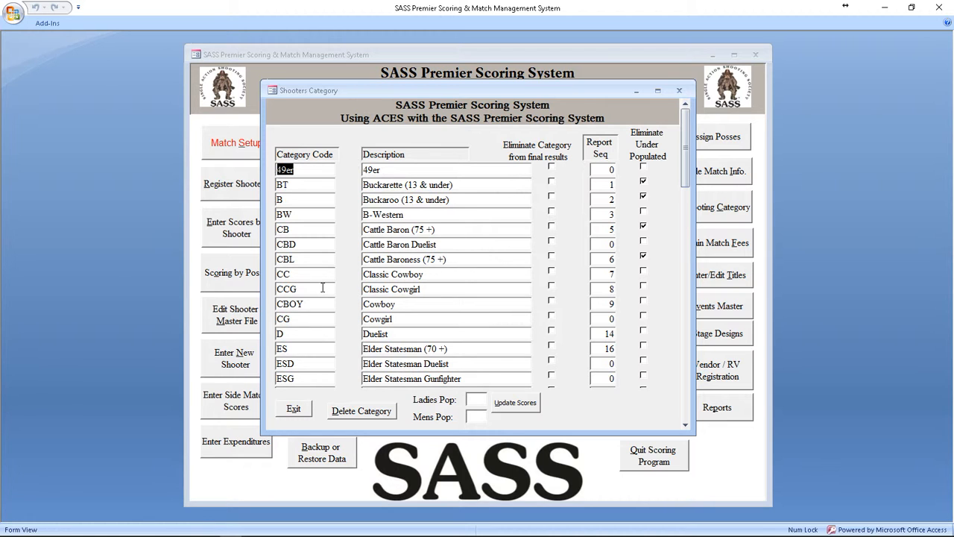
scroll(322, 288, down, 5)
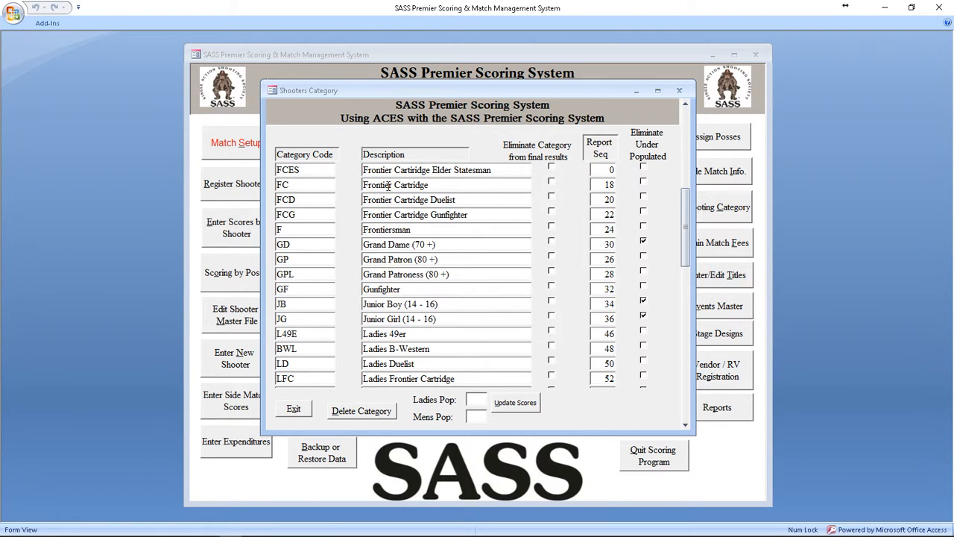
scroll(388, 196, down, 4)
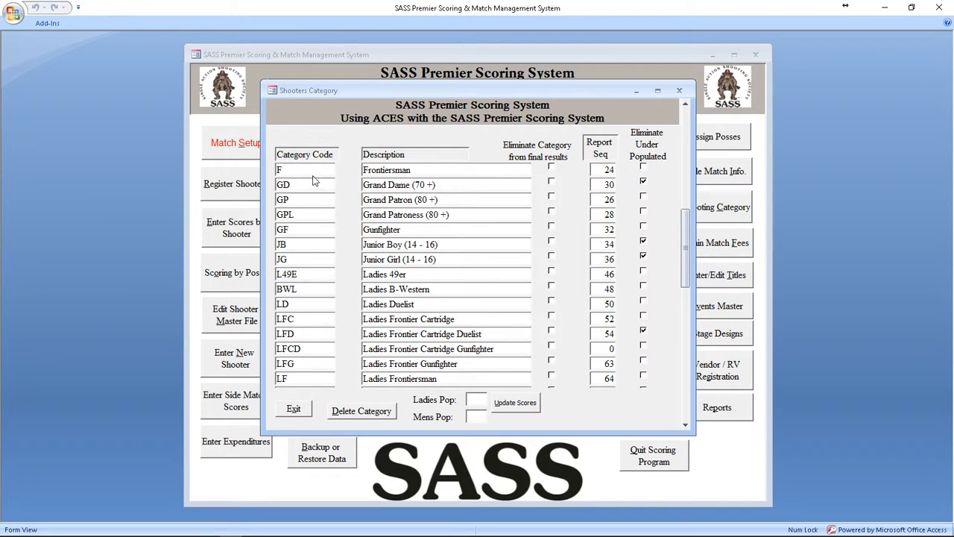
scroll(388, 185, down, 4)
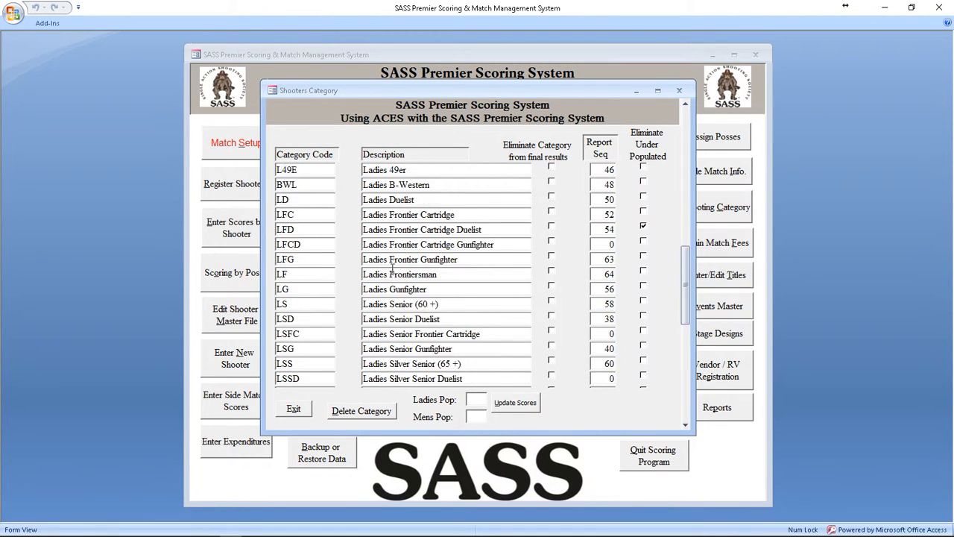
scroll(392, 259, down, 5)
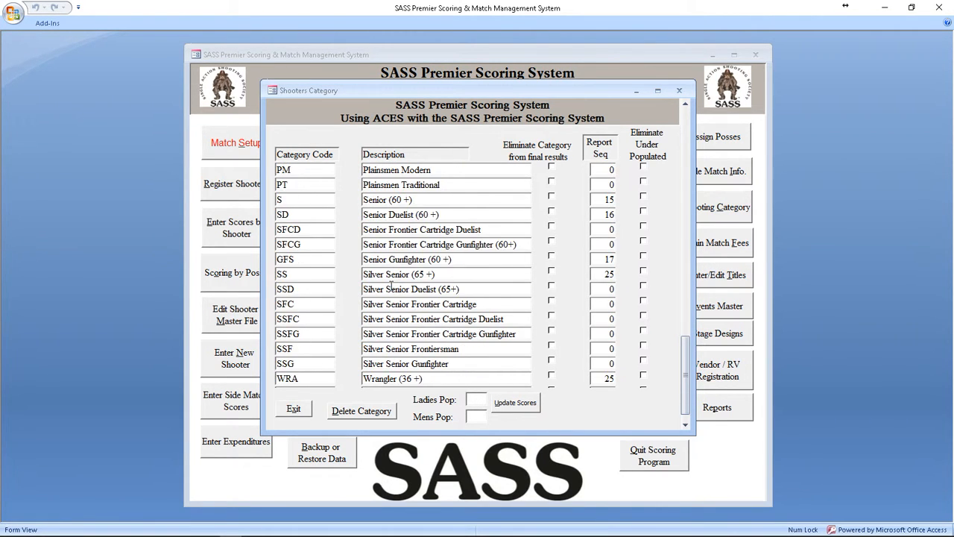
scroll(391, 289, down, 1)
scroll(392, 289, up, 7)
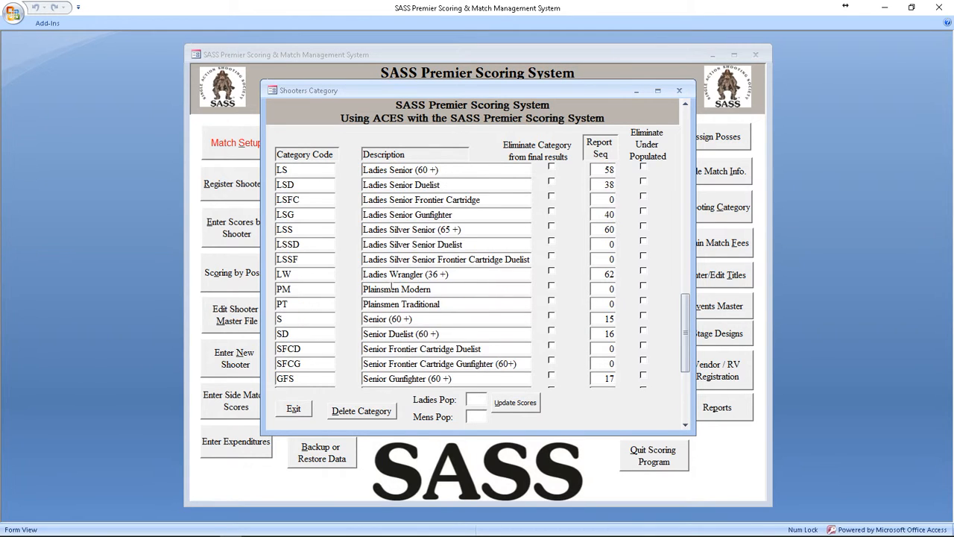
scroll(391, 289, up, 7)
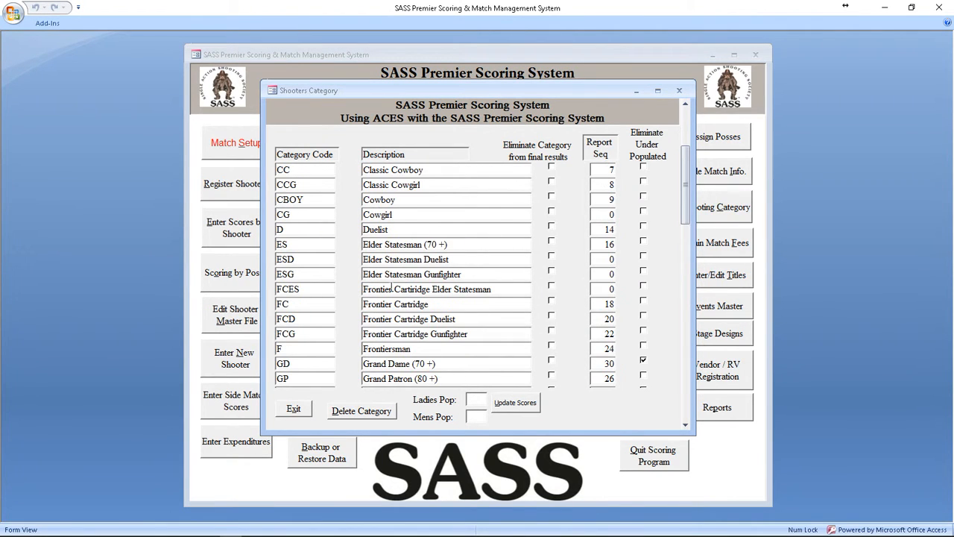
scroll(389, 158, up, 3)
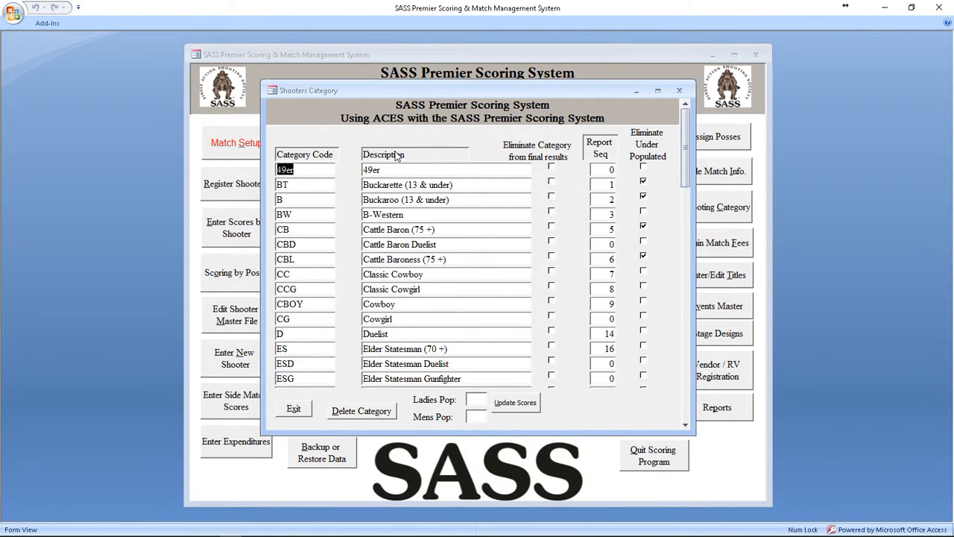
scroll(393, 223, down, 2)
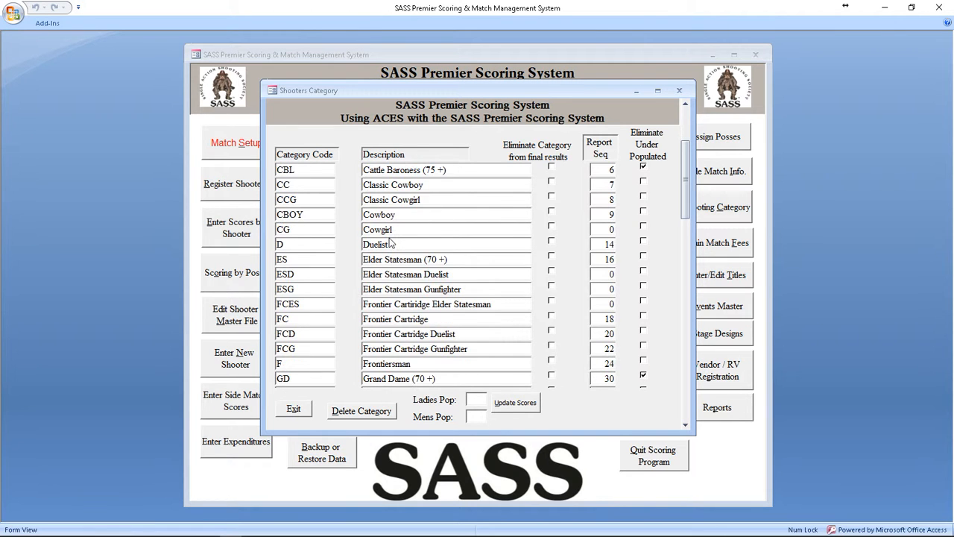
scroll(421, 276, down, 3)
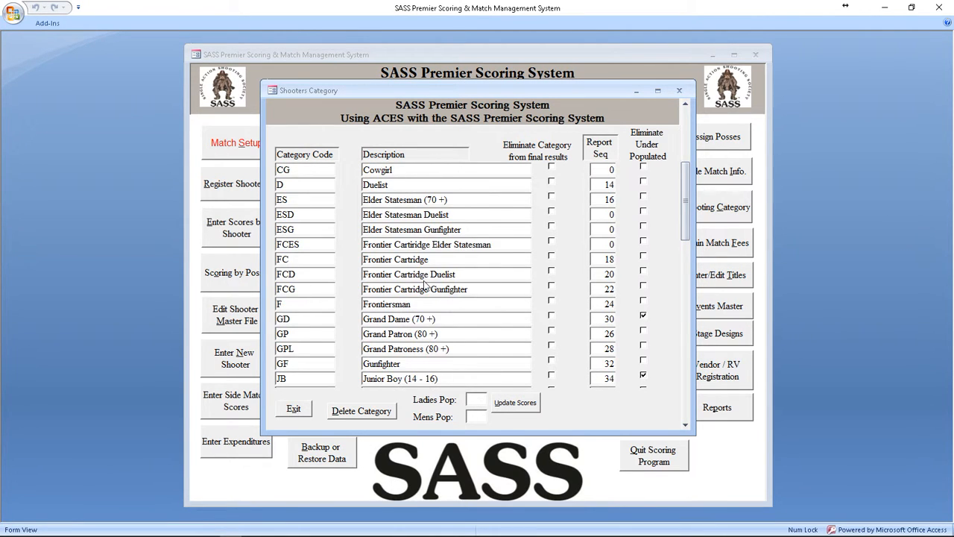
scroll(426, 285, down, 5)
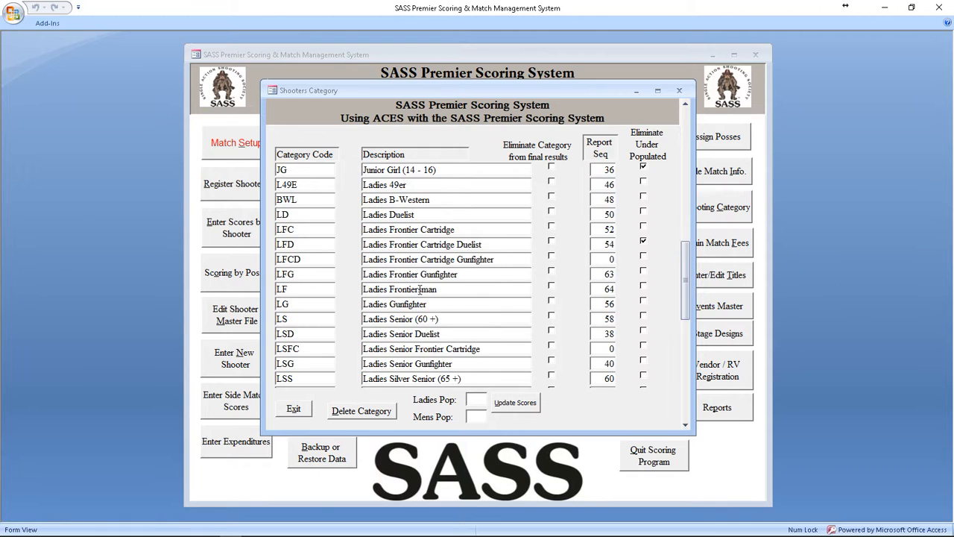
scroll(420, 291, down, 5)
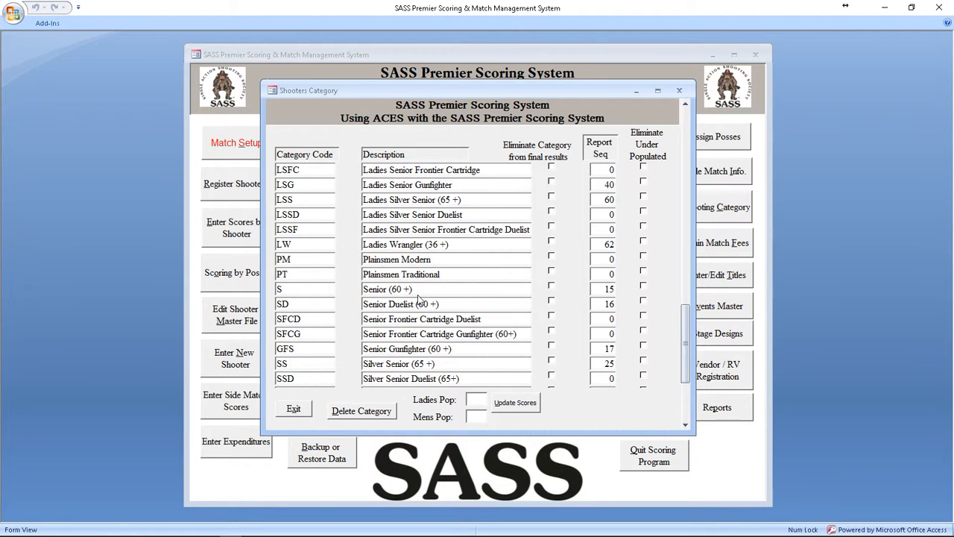
scroll(420, 300, down, 1)
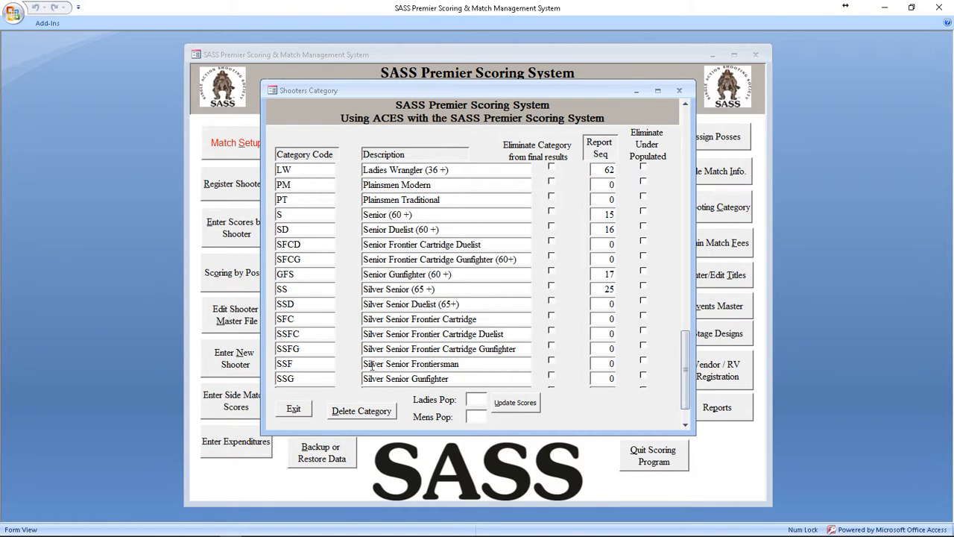
scroll(403, 307, down, 3)
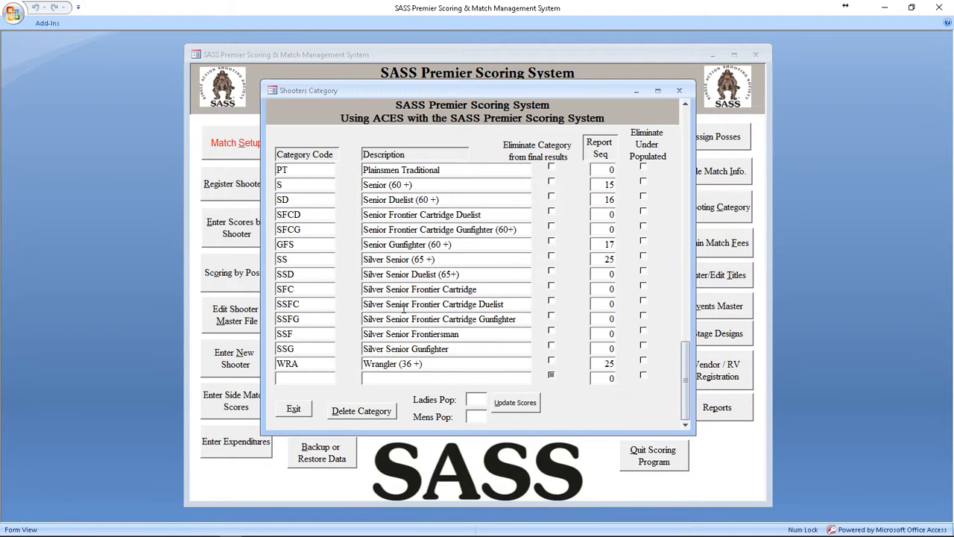
scroll(403, 307, up, 2)
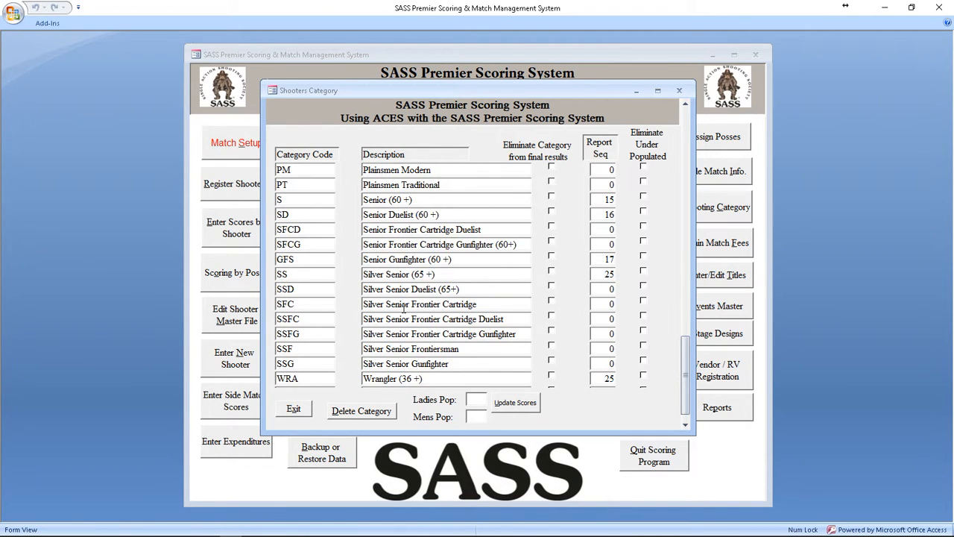
scroll(403, 308, up, 7)
scroll(404, 307, up, 8)
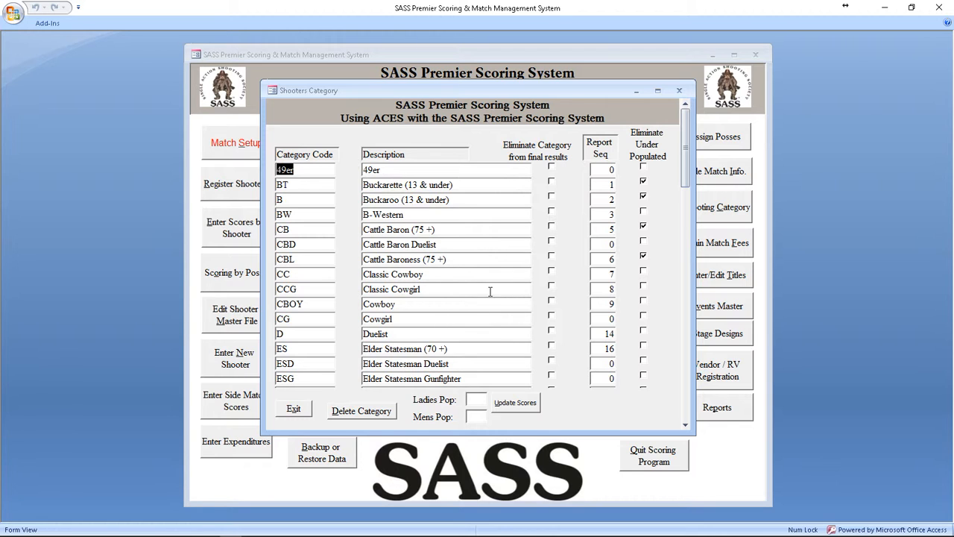
click(294, 409)
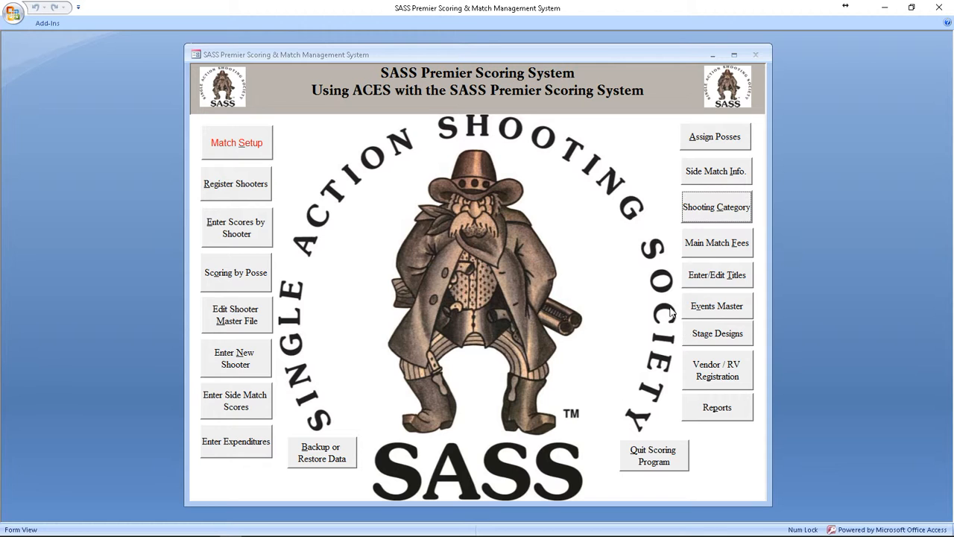
Step: Preview the main match posse report from the posse assignments, page through it to the end, and return to the main screen
click(720, 140)
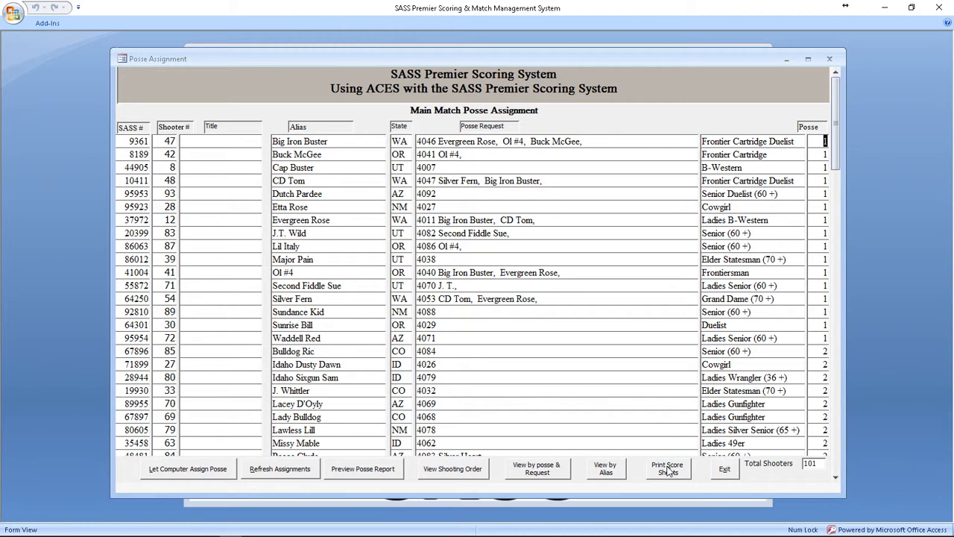
click(370, 469)
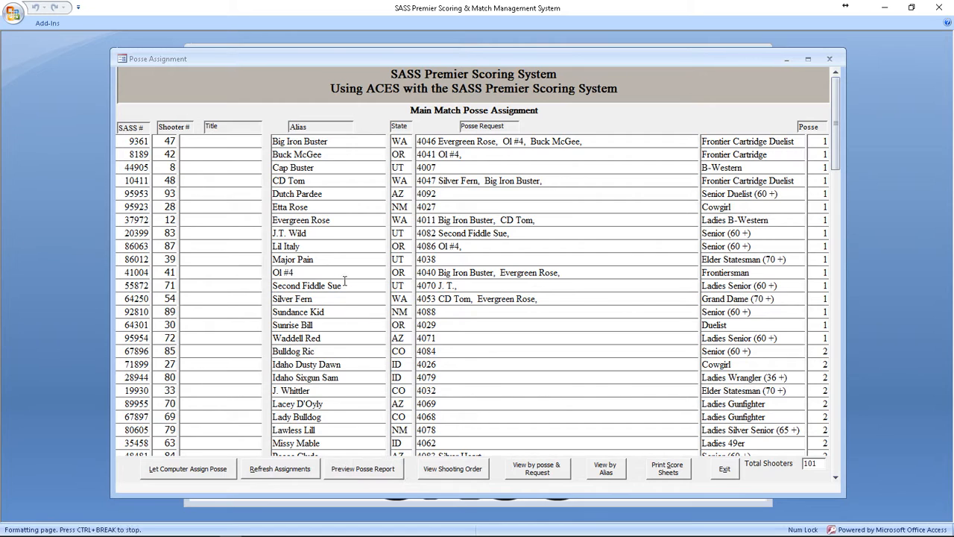
drag(109, 75, 189, 82)
click(167, 488)
click(167, 488)
click(167, 488)
click(167, 487)
click(167, 488)
click(167, 486)
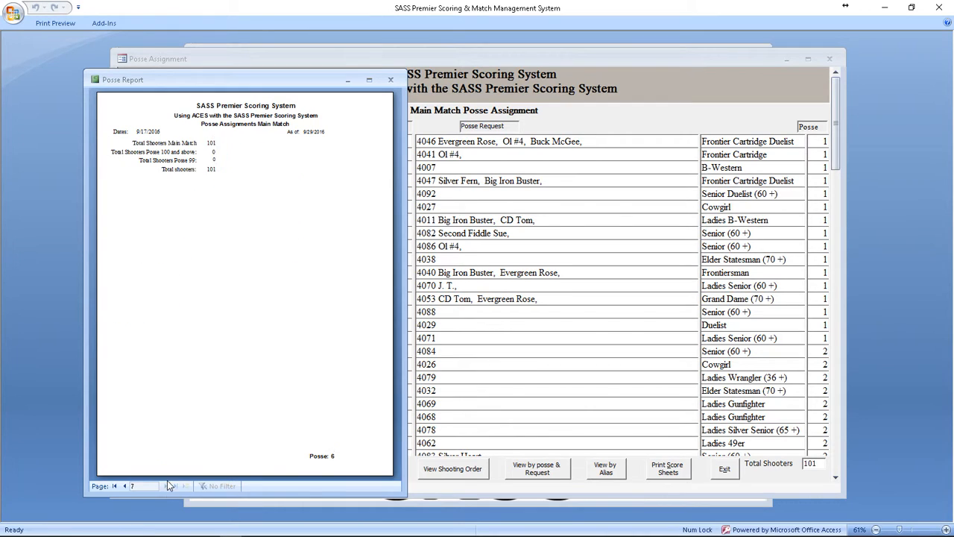
click(391, 82)
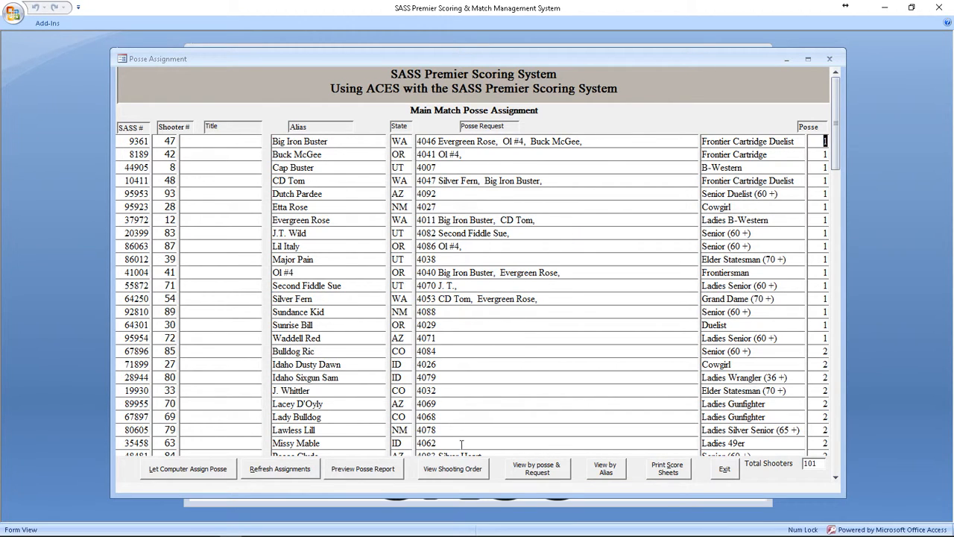
click(666, 470)
click(724, 470)
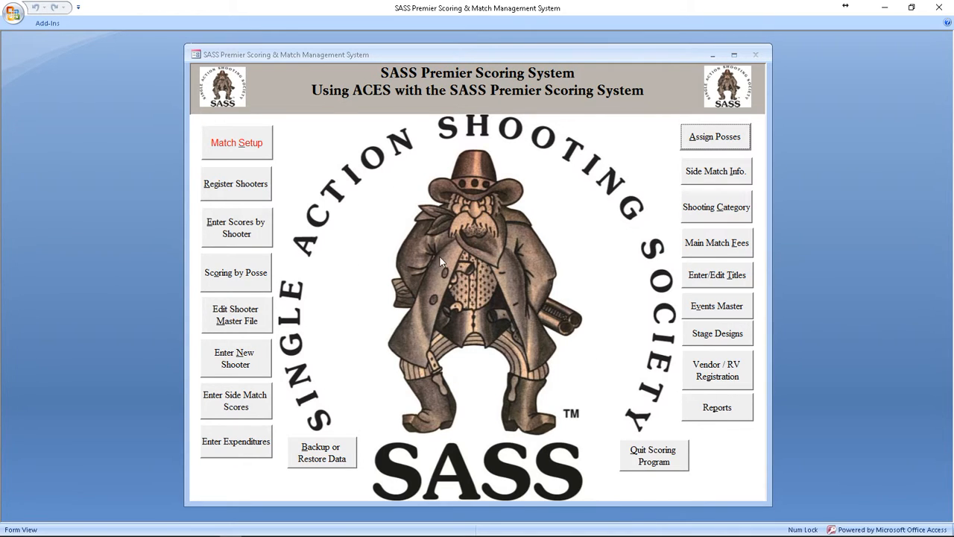
Step: Export the match data for the ACES system without extracting the complete master file
click(726, 412)
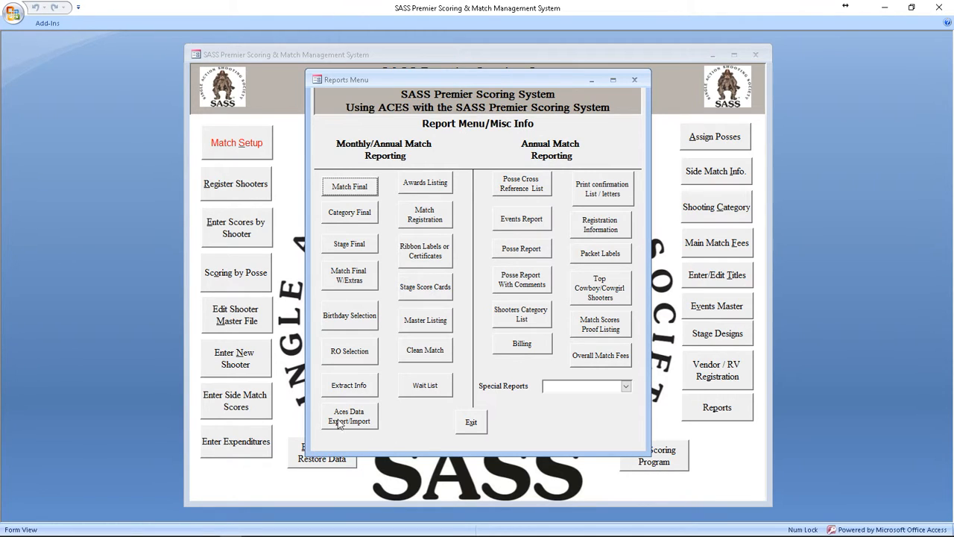
click(348, 416)
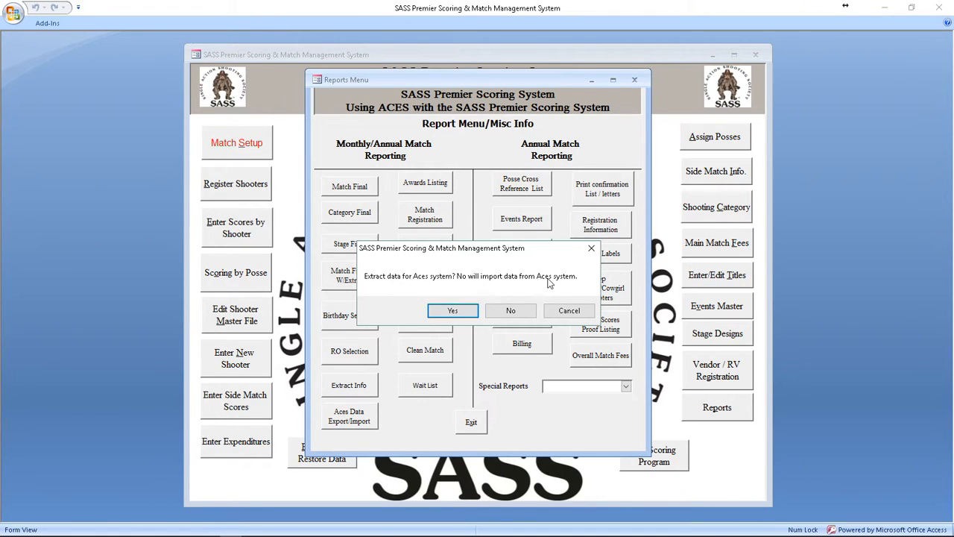
click(452, 311)
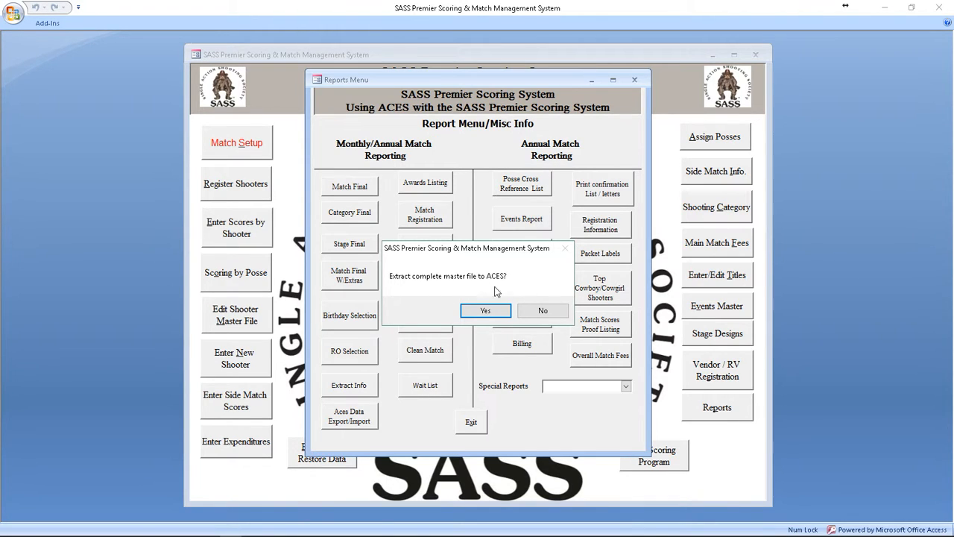
click(544, 312)
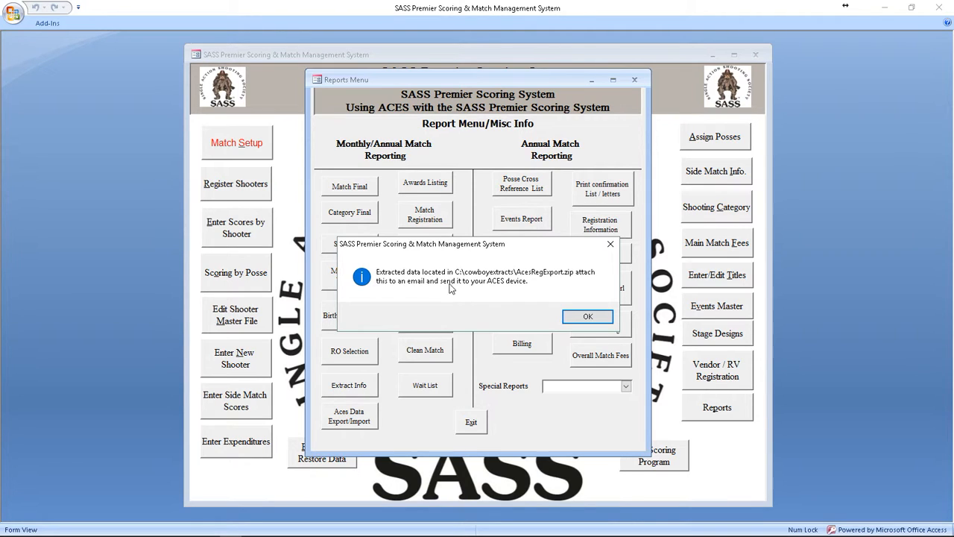
click(587, 317)
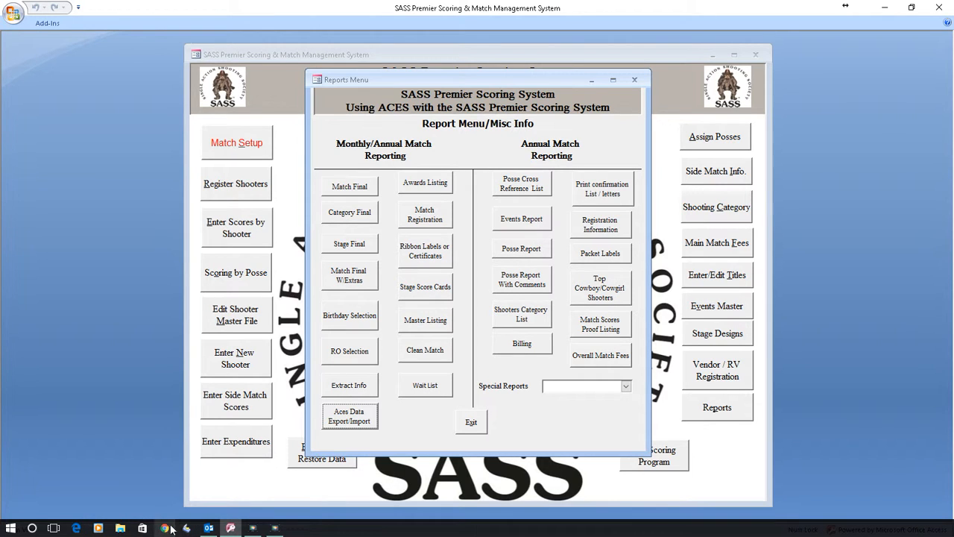
Step: Switch to File Explorer and open the Aces Export Data folder on Local Disk (C:) to check the exported files
click(121, 528)
scroll(272, 284, up, 4)
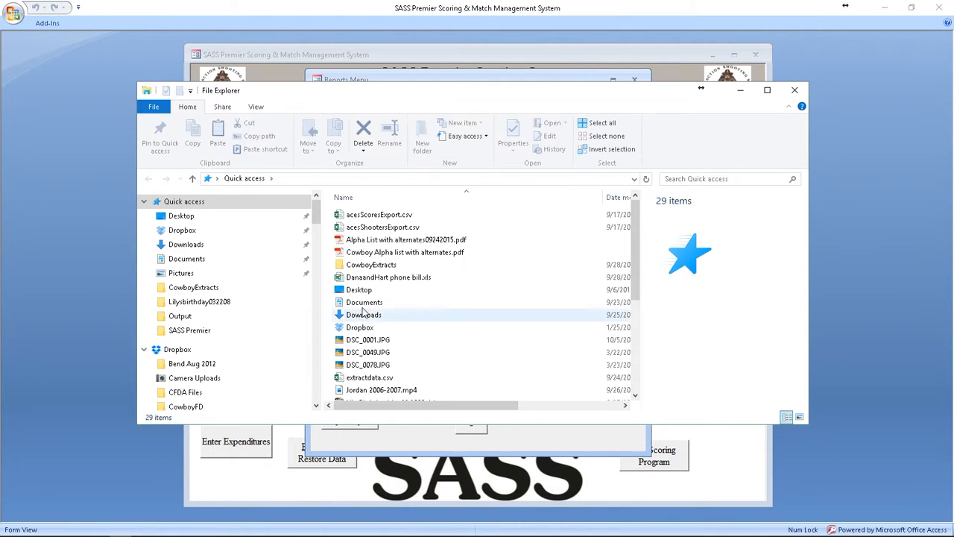
scroll(234, 348, down, 2)
scroll(233, 344, down, 10)
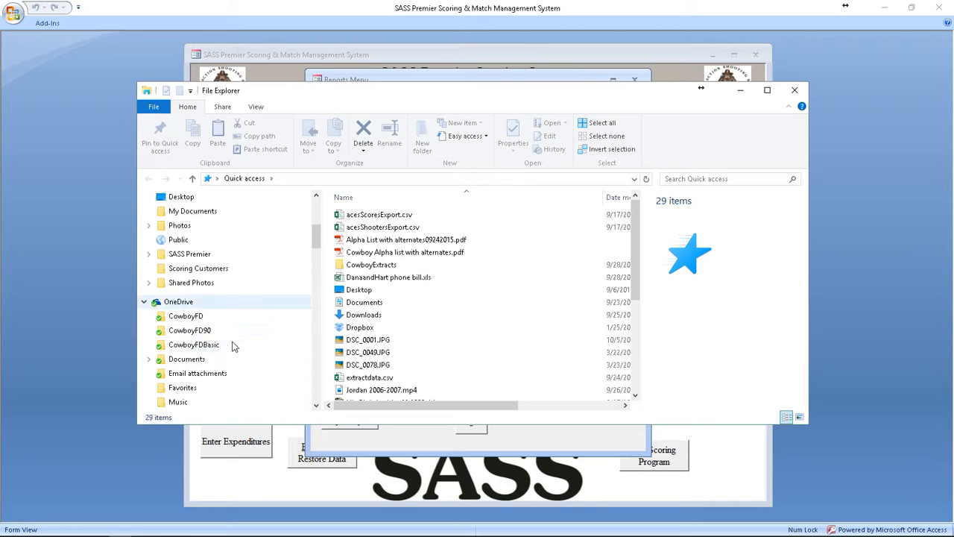
scroll(233, 347, down, 2)
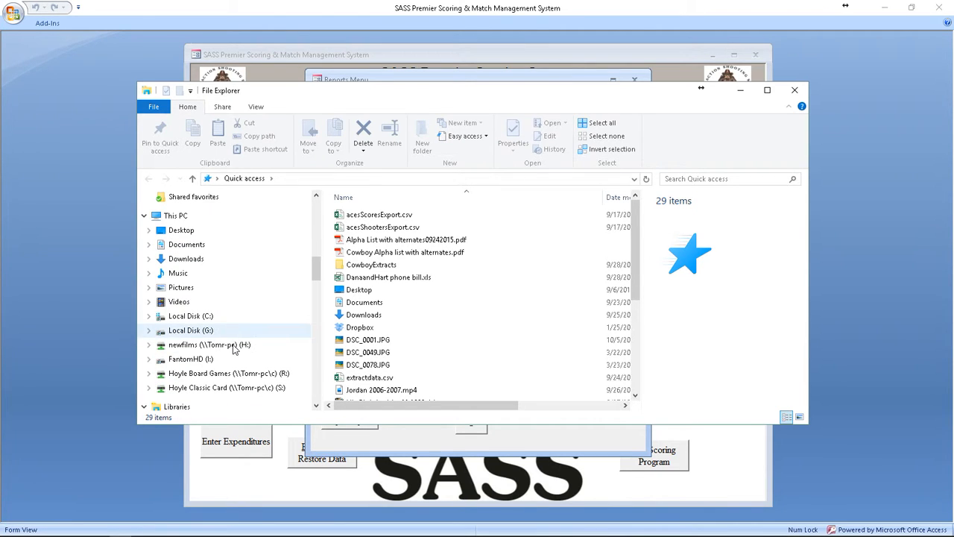
click(183, 316)
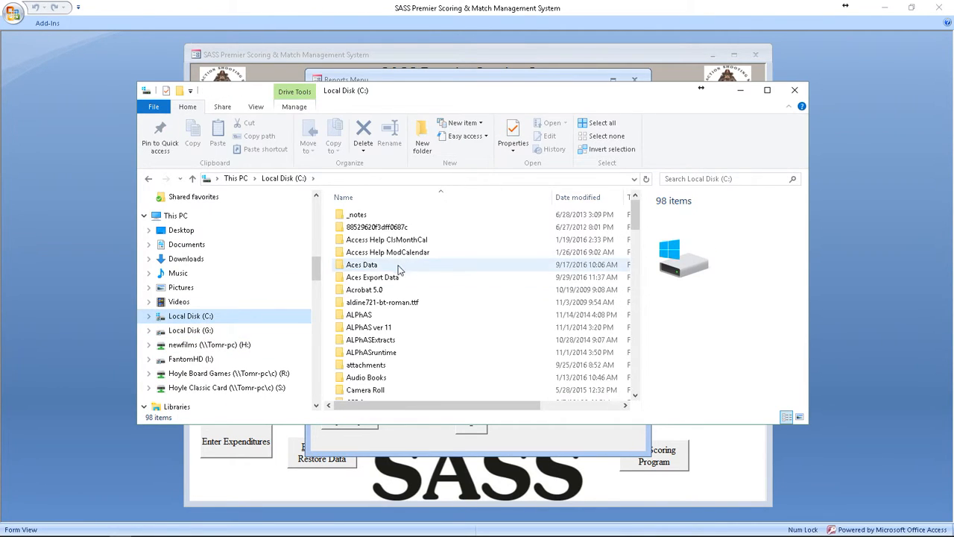
click(377, 281)
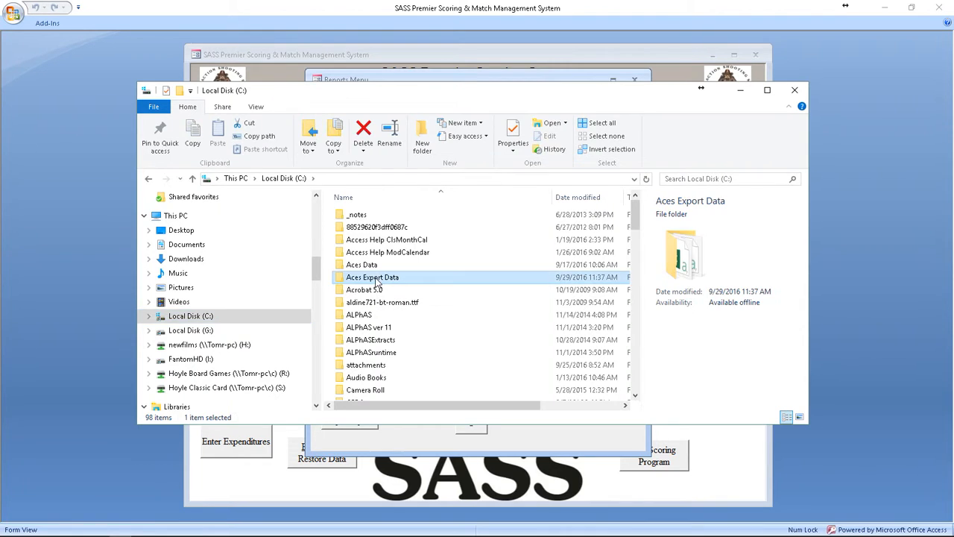
double_click(377, 281)
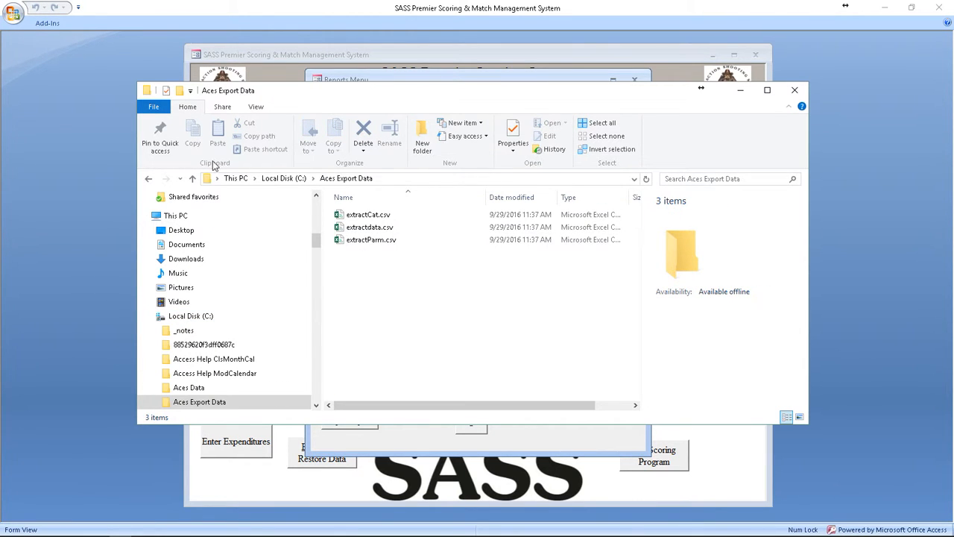
Step: Go back to Local Disk (C:) and open the CowboyExtracts folder to locate AcesRegExport.zip
click(149, 181)
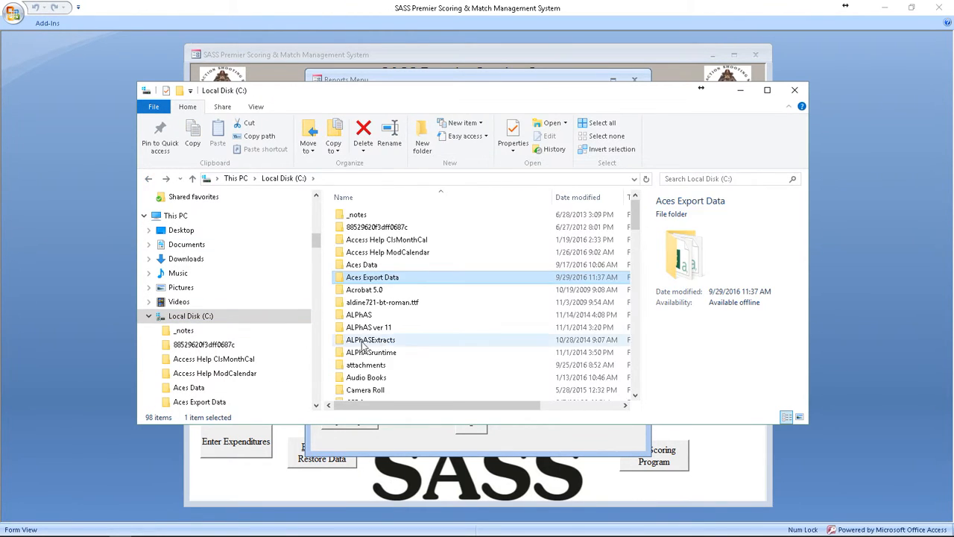
scroll(418, 358, down, 5)
scroll(417, 346, down, 3)
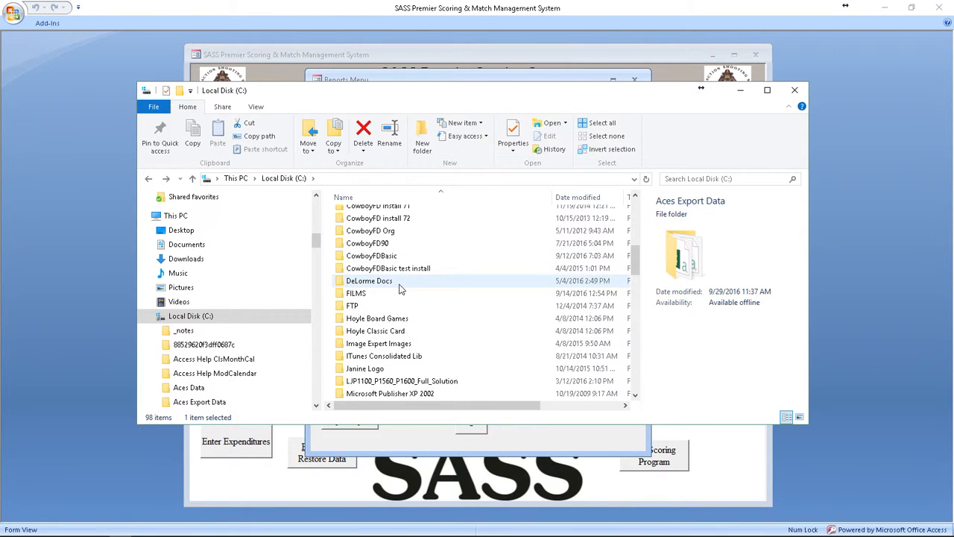
scroll(400, 289, up, 2)
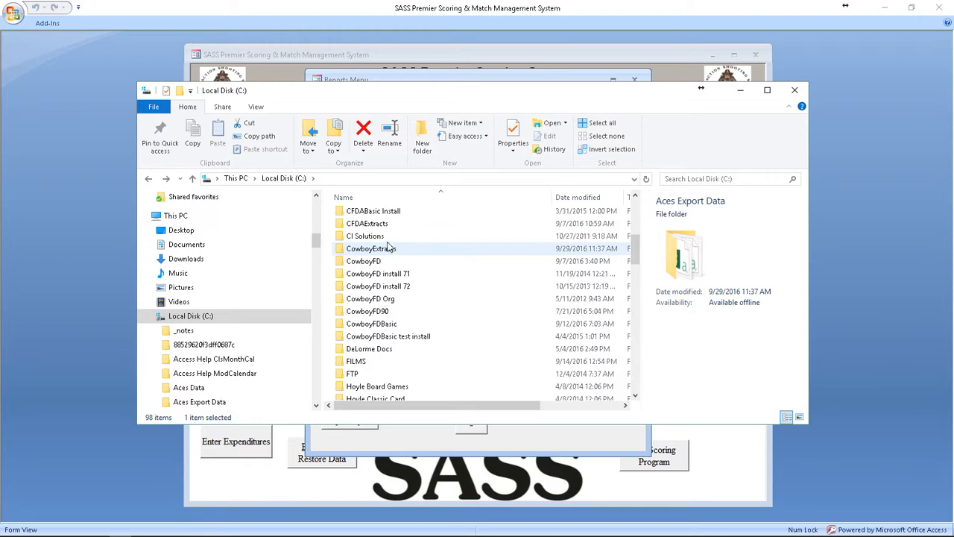
click(378, 250)
double_click(378, 250)
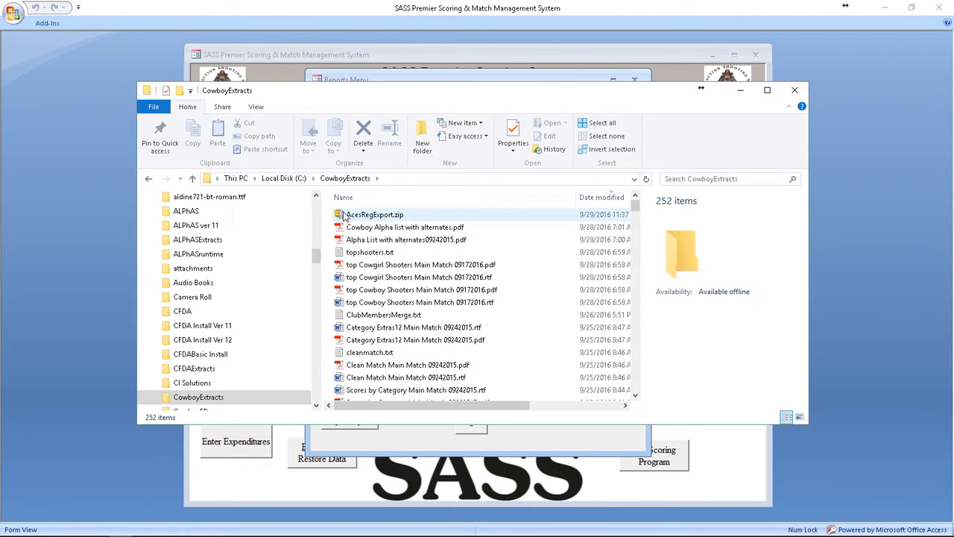
mouse_move(346, 215)
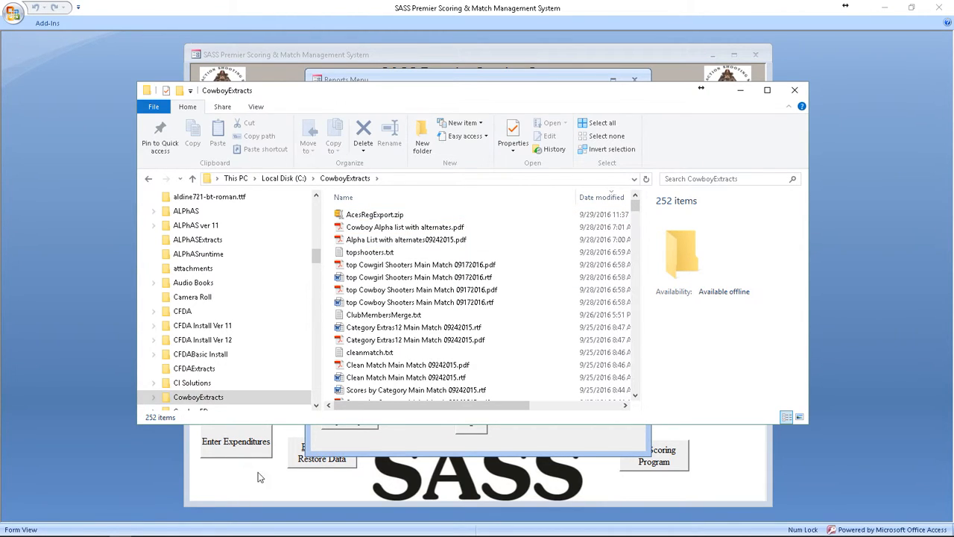
Step: Return to the Aces Export Data folder, inspect the shooter records in extractdata.csv in Excel, and close the file
scroll(234, 336, up, 1)
scroll(233, 335, up, 3)
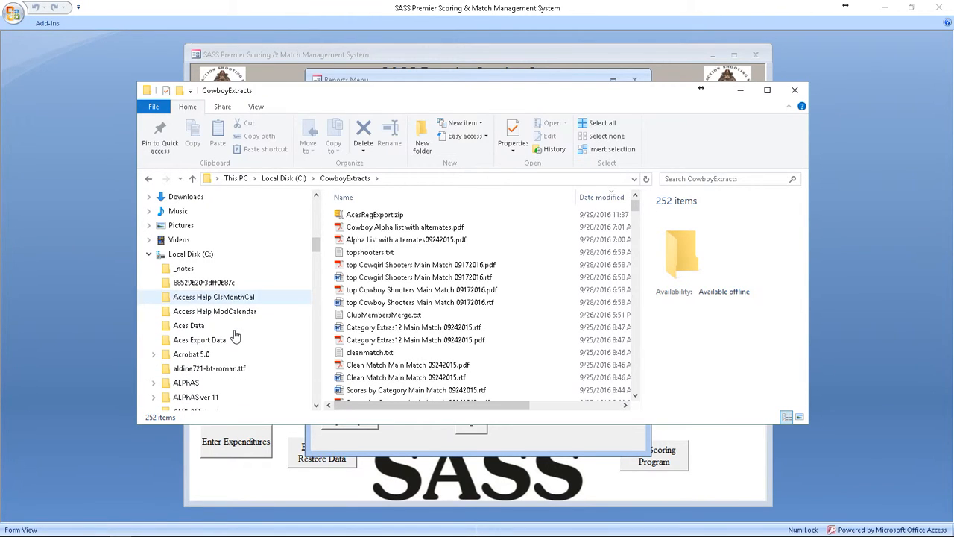
click(197, 341)
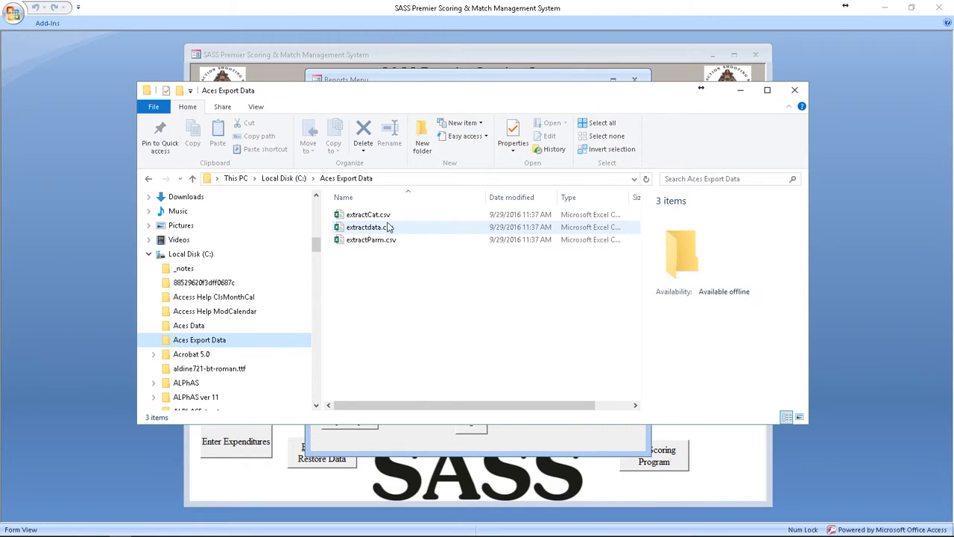
double_click(366, 231)
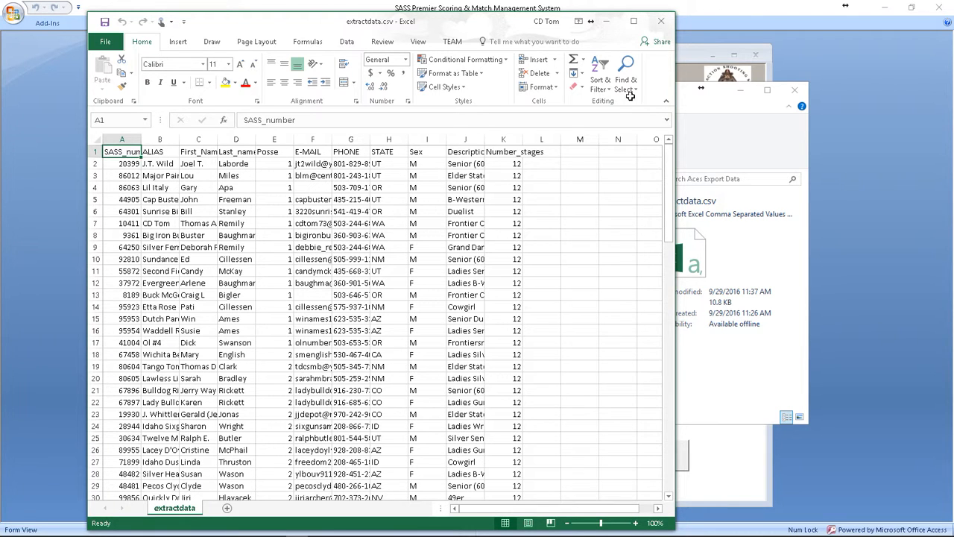
click(661, 23)
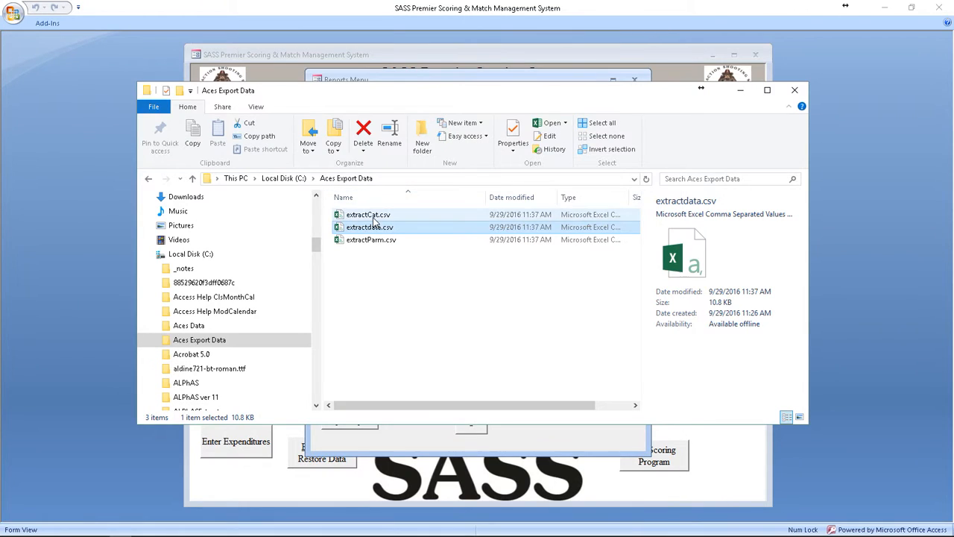
Step: Inspect the category list in extractCat.csv and the match parameters in extractParm.csv in Excel, closing each file after viewing
double_click(373, 216)
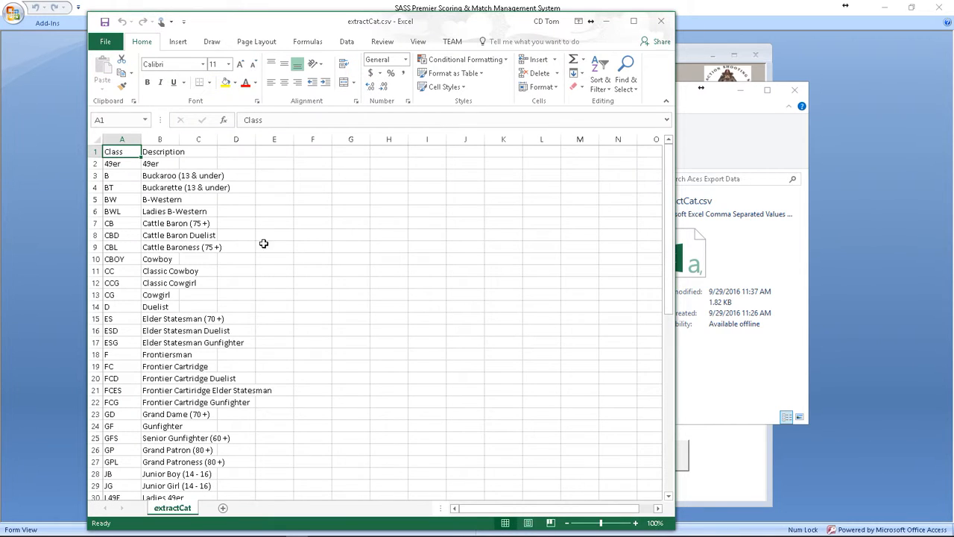
scroll(123, 409, down, 11)
scroll(125, 413, down, 1)
scroll(127, 399, up, 12)
click(662, 22)
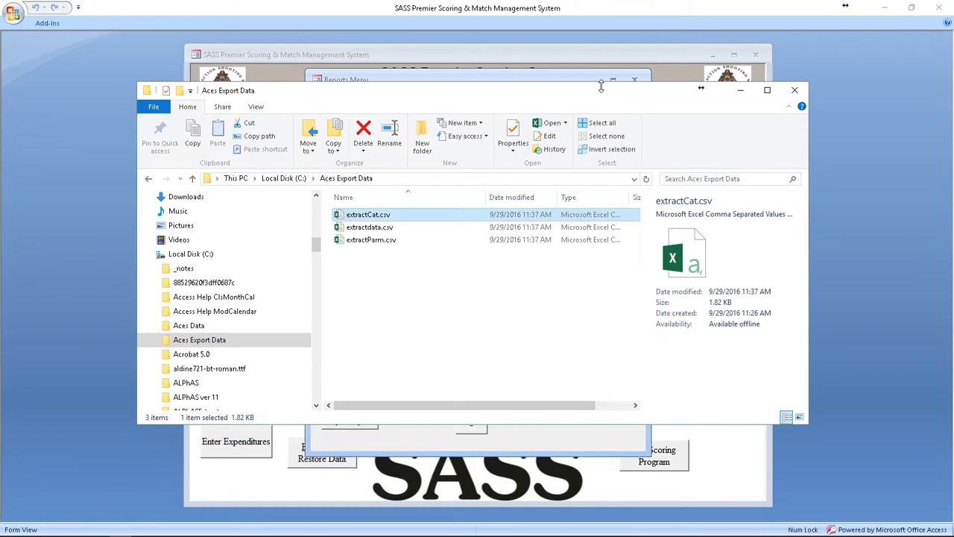
click(356, 247)
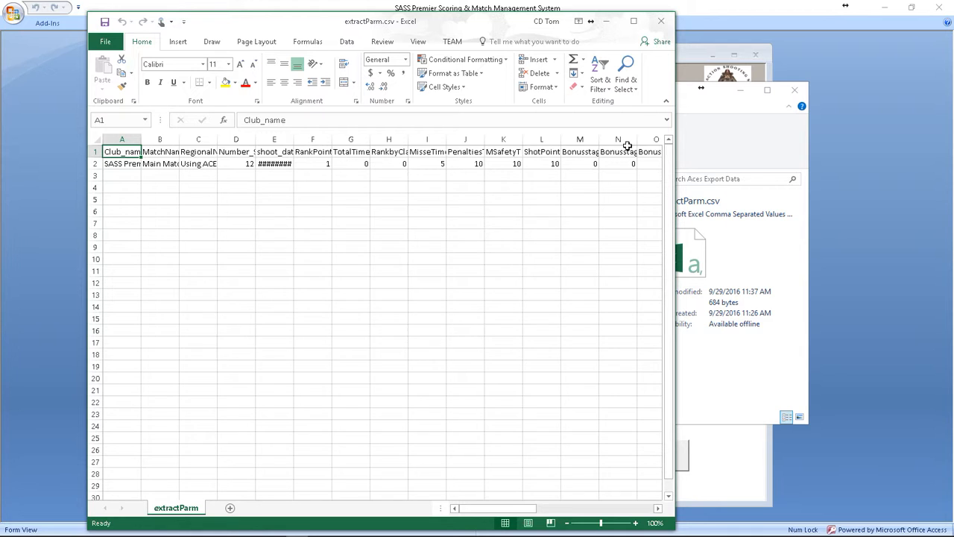
click(662, 23)
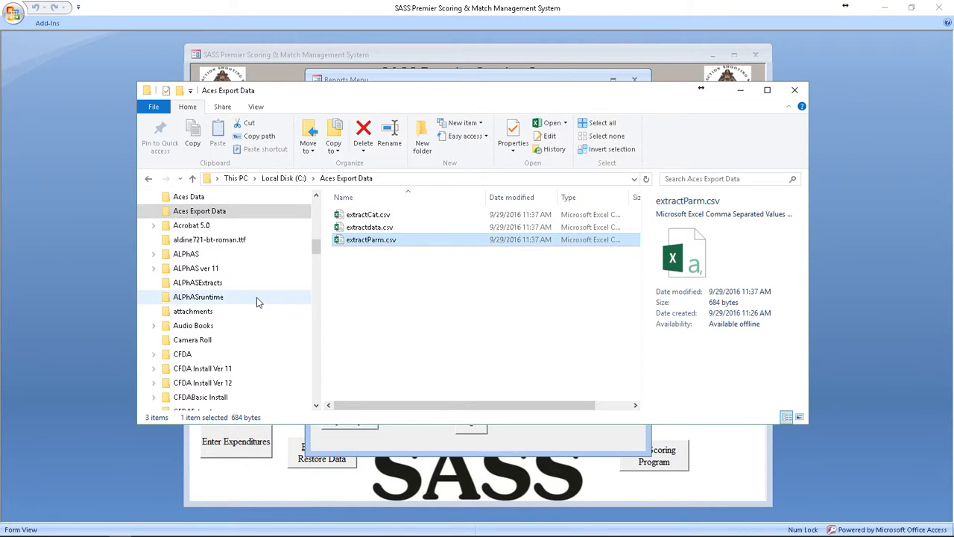
Step: Show AcesRegExport.zip in the CowboyExtracts folder again, close File Explorer, and exit the Reports Menu to the main screen
scroll(255, 302, down, 2)
click(211, 358)
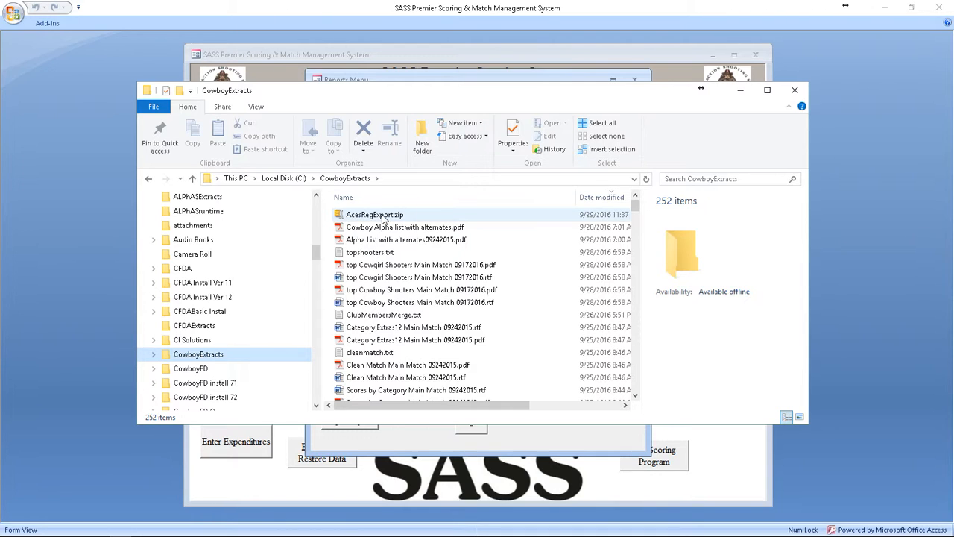
click(796, 90)
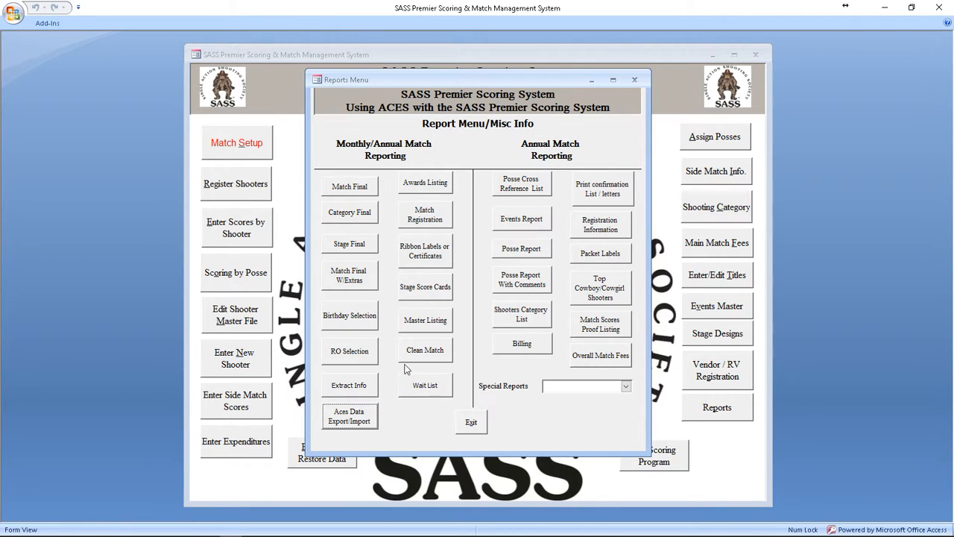
click(472, 424)
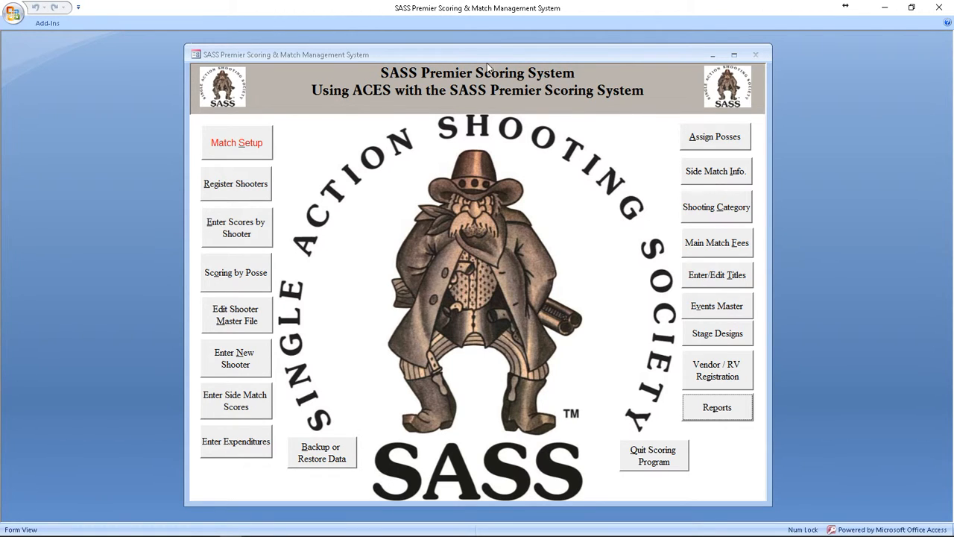
Step: Open the Reports Menu to view the Aces Data Export/Import option, and return to the main screen
drag(462, 53, 456, 48)
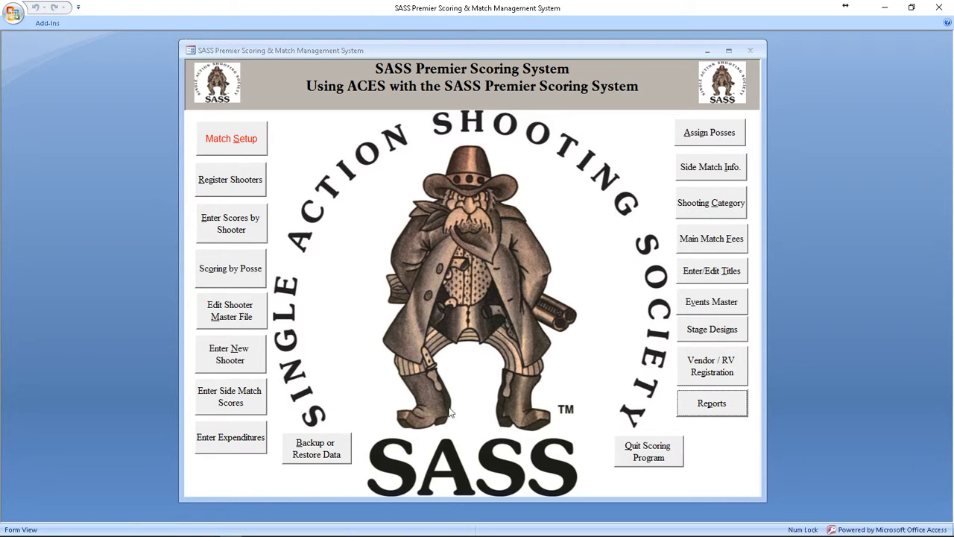
click(701, 407)
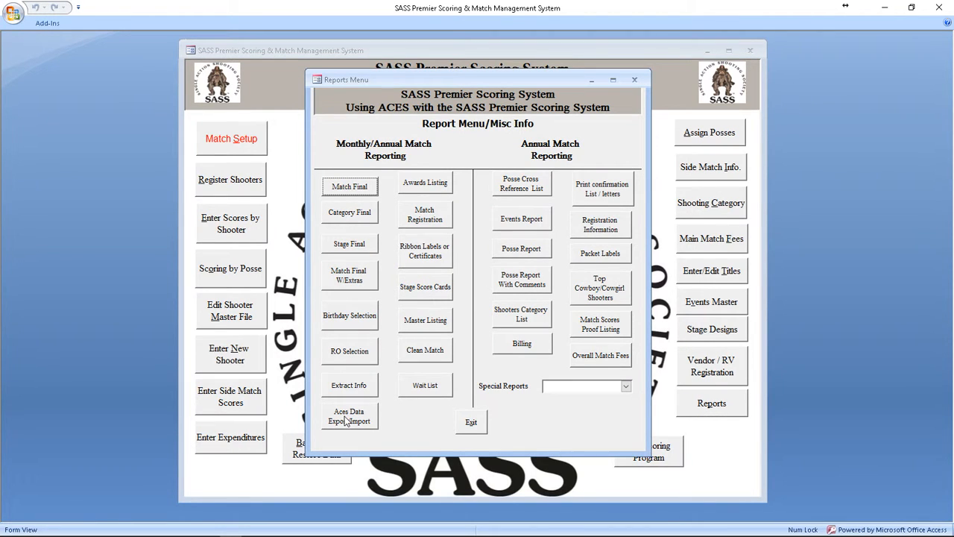
click(471, 424)
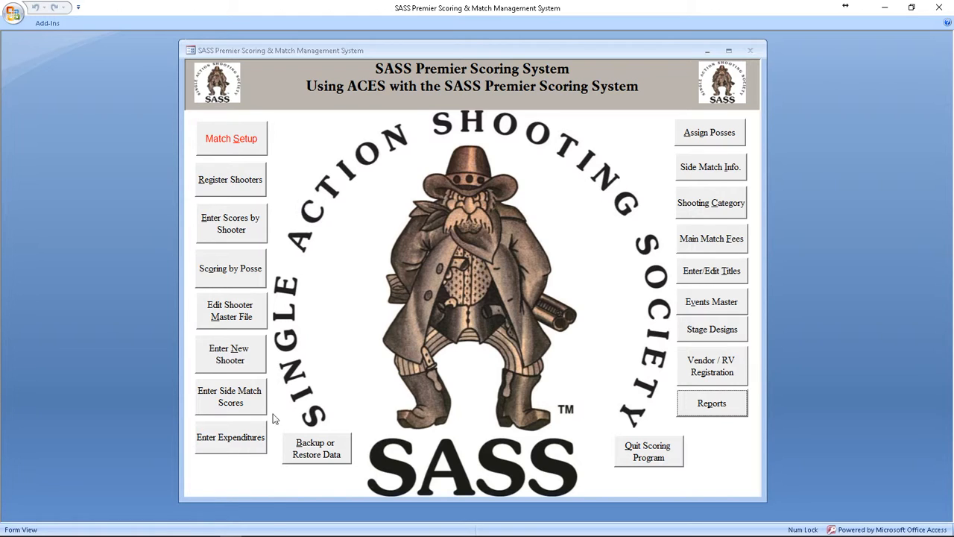
Step: Switch to File Explorer and open the Aces Data folder on Local Disk (C:) to view the files coming from ACES
mouse_move(168, 531)
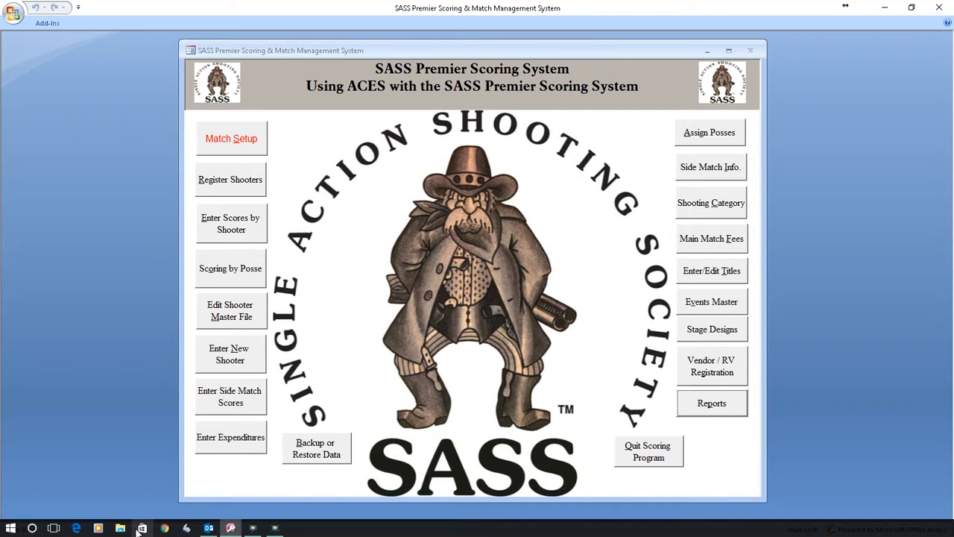
click(120, 529)
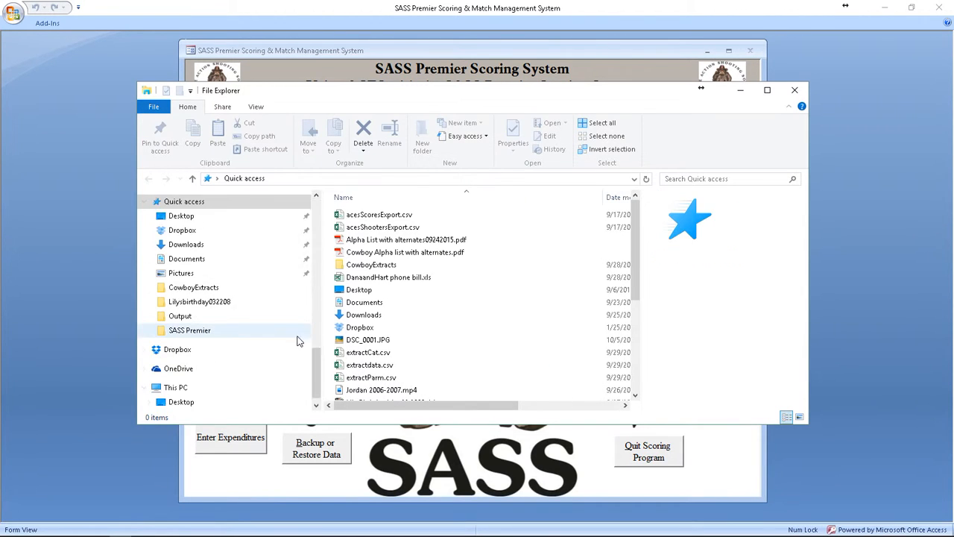
scroll(287, 336, down, 5)
scroll(272, 331, down, 7)
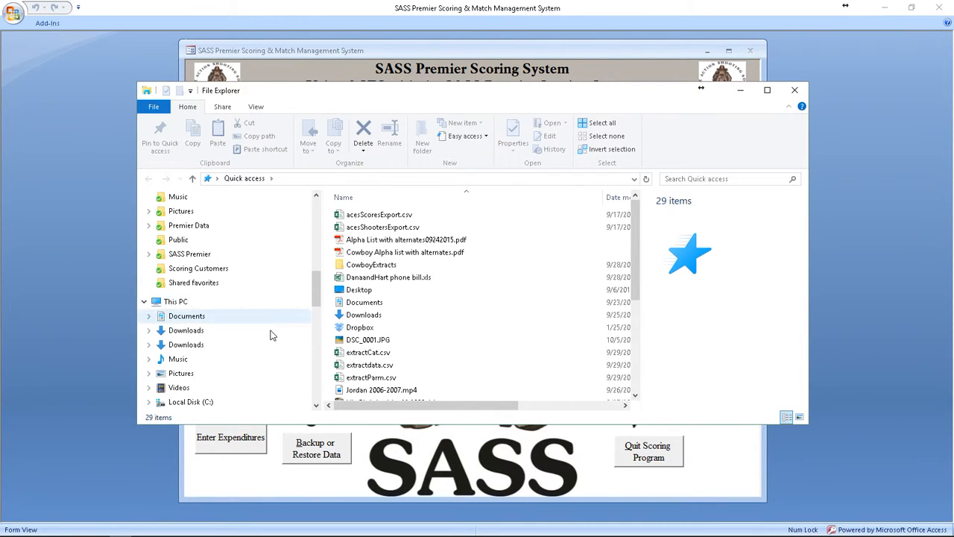
click(202, 304)
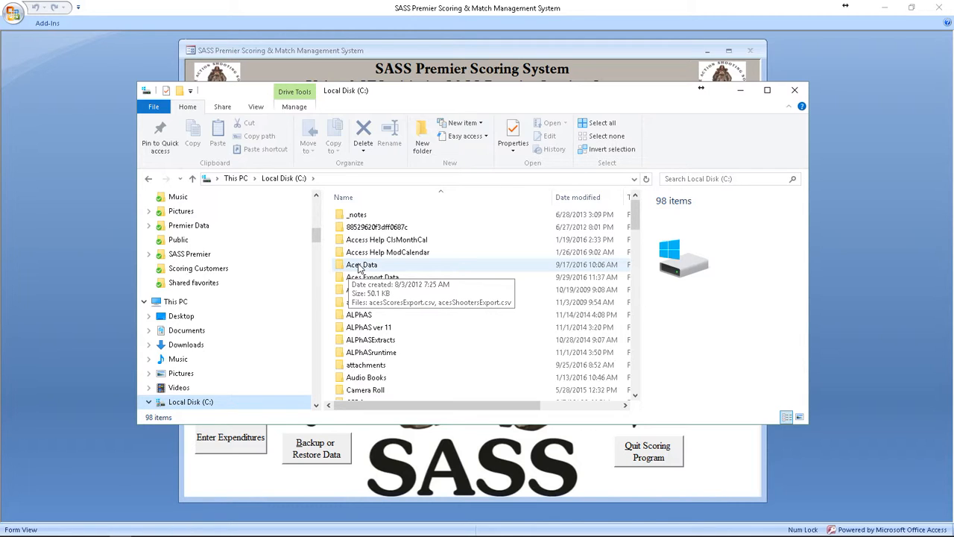
double_click(361, 265)
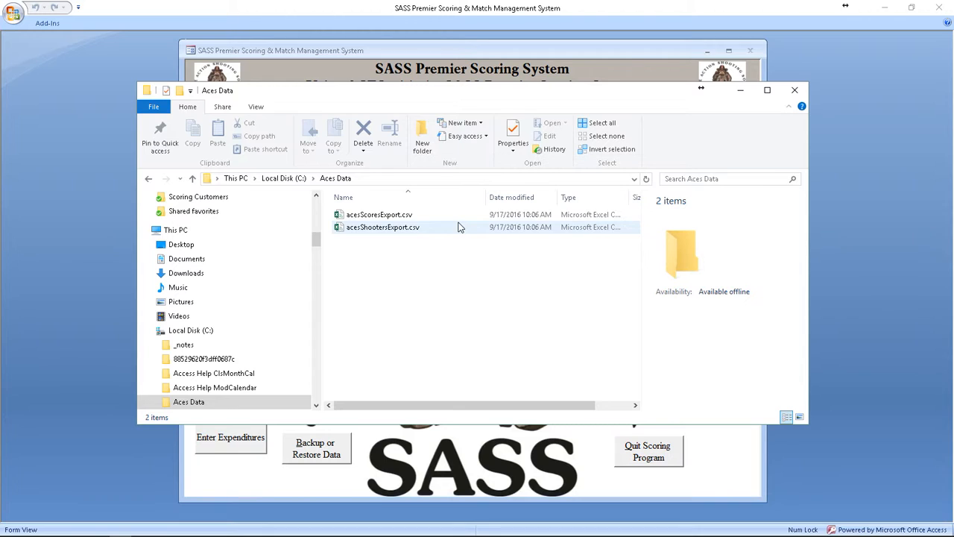
Step: Open acesShootersExport.csv in Excel, look through the shooter rows, and widen the Description and Class columns for readability
double_click(373, 229)
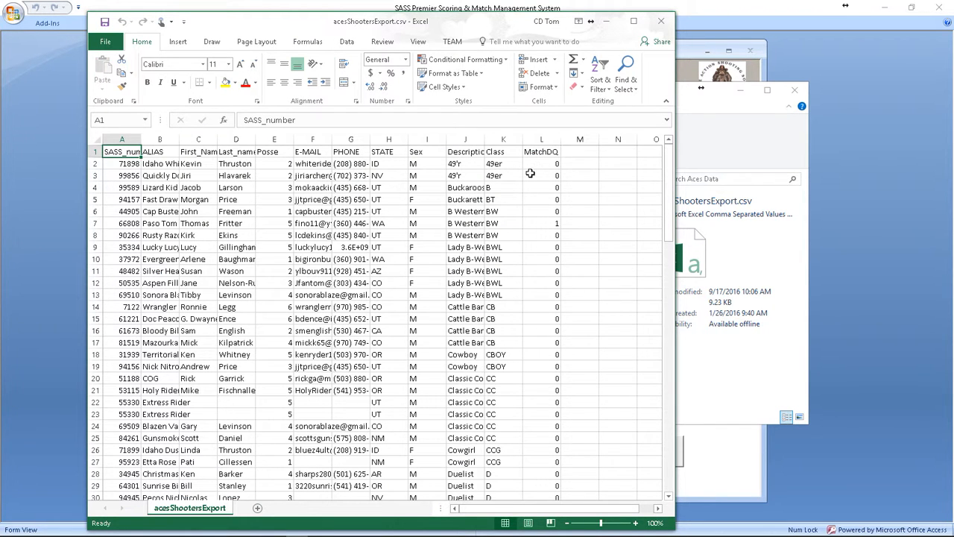
scroll(549, 313, down, 12)
scroll(552, 325, down, 7)
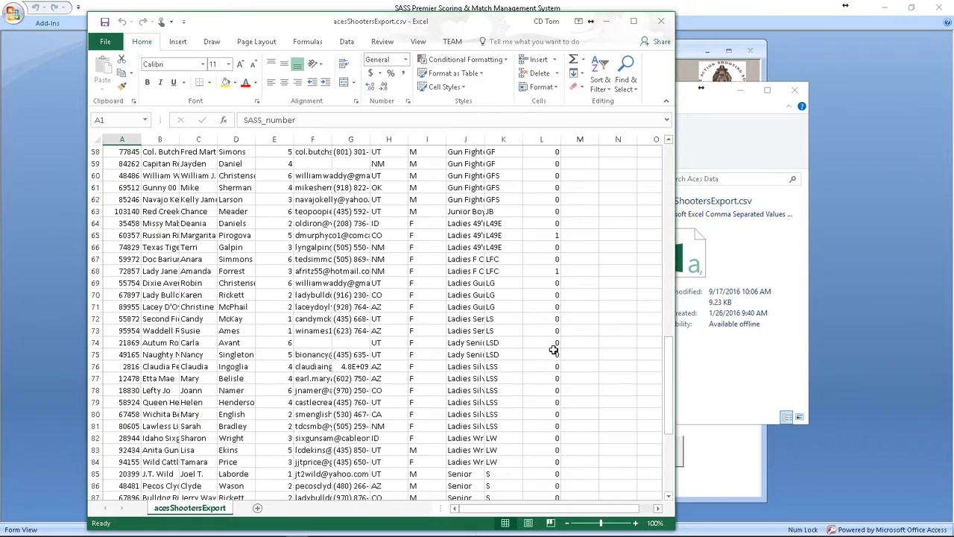
scroll(548, 352, up, 7)
scroll(467, 267, up, 12)
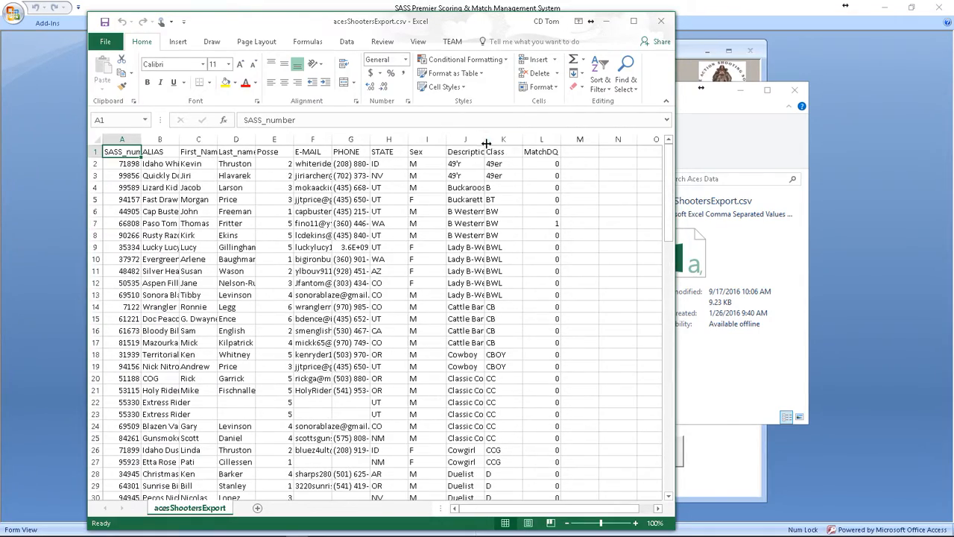
double_click(490, 139)
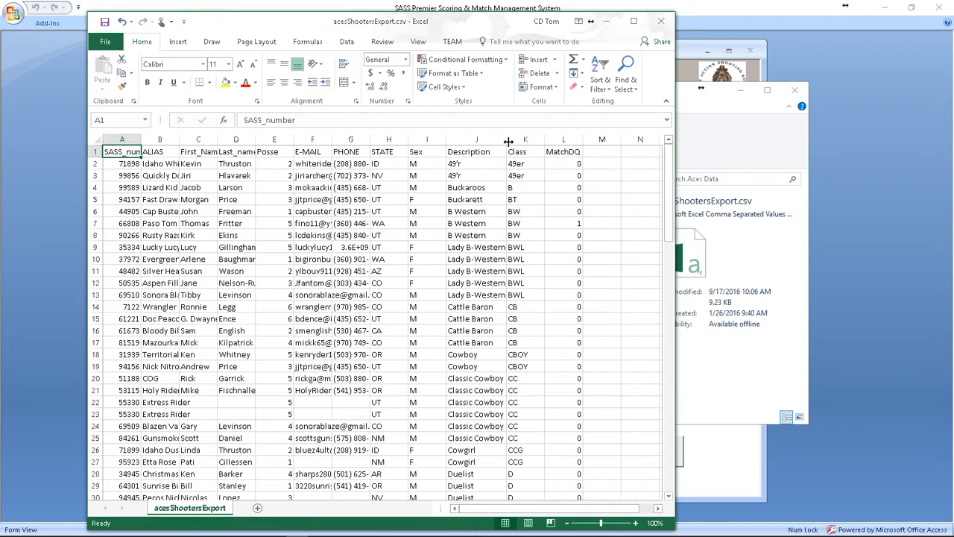
double_click(545, 139)
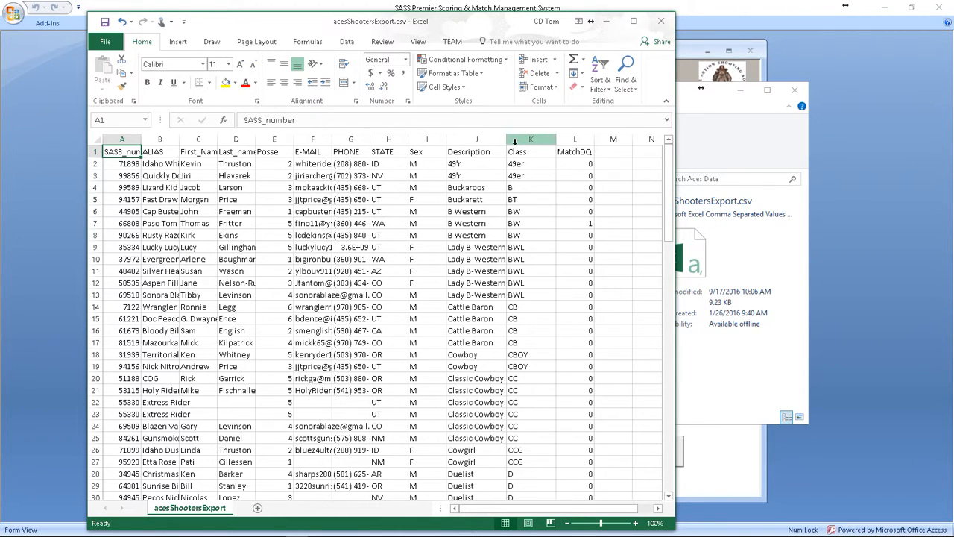
Step: Widen the Description column to look through the shooter rows of acesShootersExport.csv to the last entry, and close the file without saving
drag(507, 142, 531, 140)
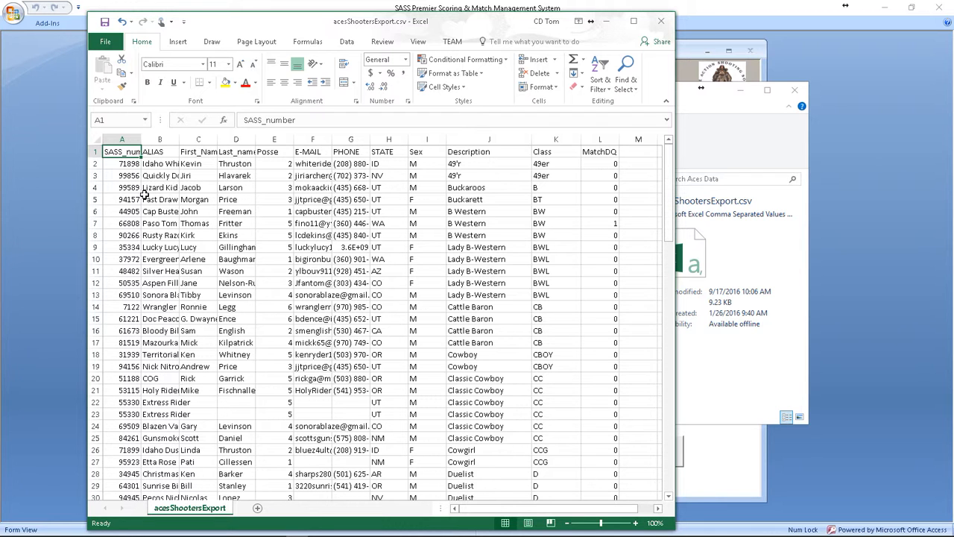
scroll(127, 361, down, 11)
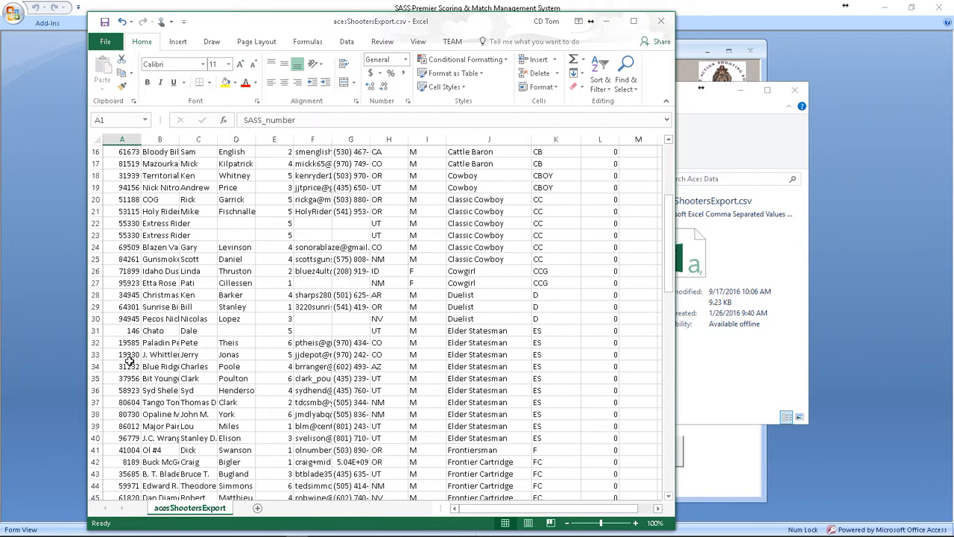
scroll(132, 366, down, 3)
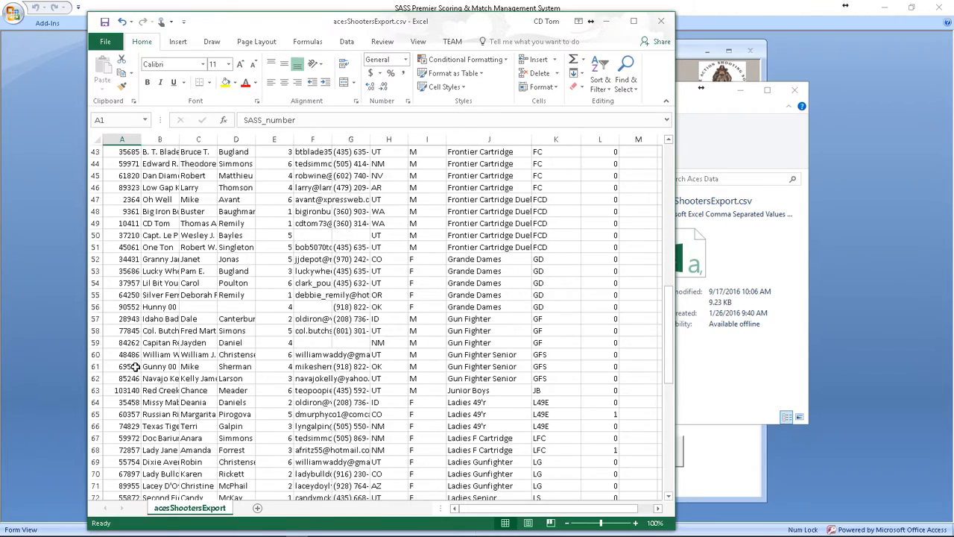
scroll(135, 366, down, 16)
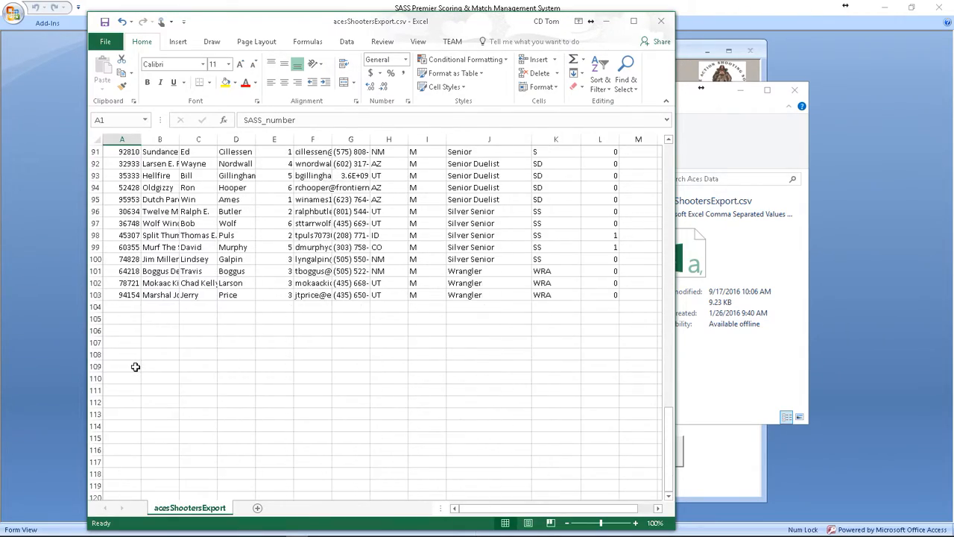
scroll(135, 367, up, 20)
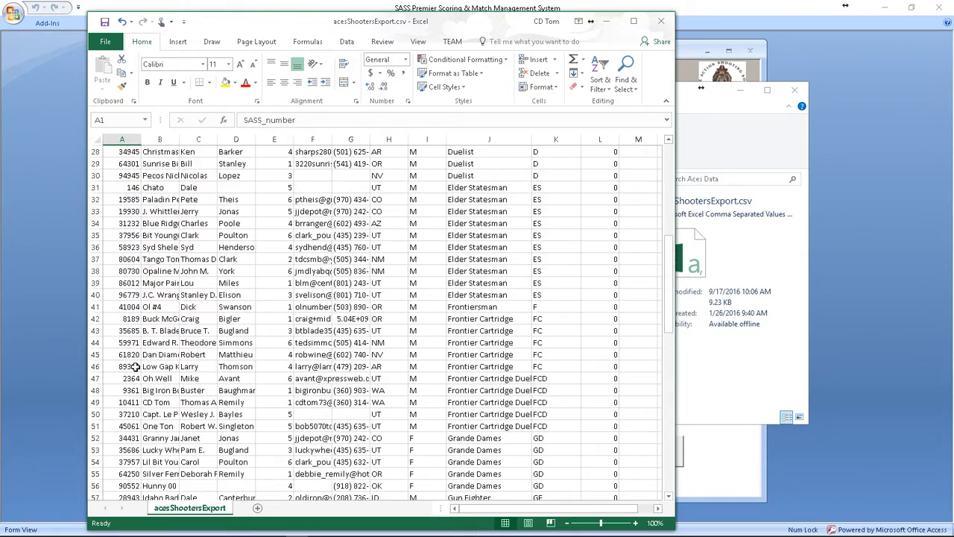
scroll(135, 366, up, 6)
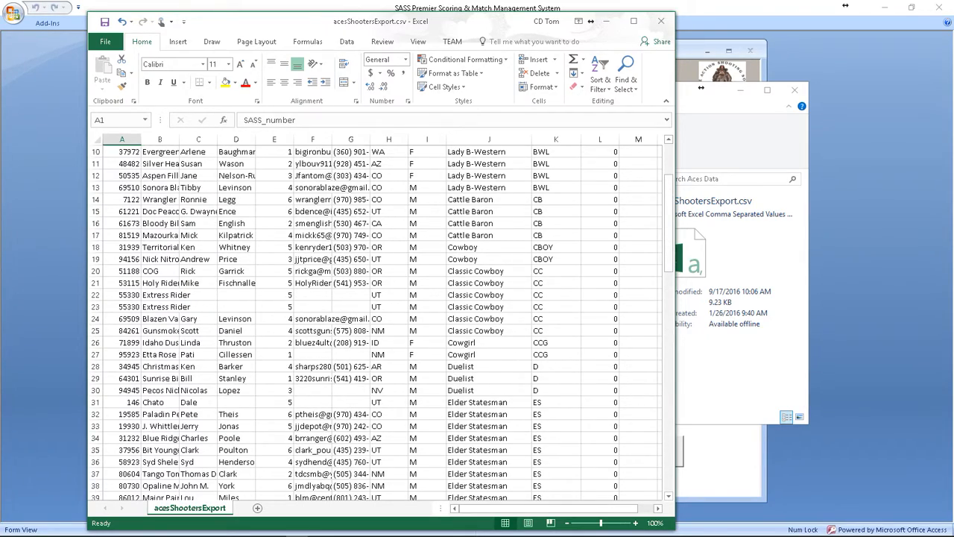
scroll(202, 282, up, 2)
scroll(202, 282, up, 1)
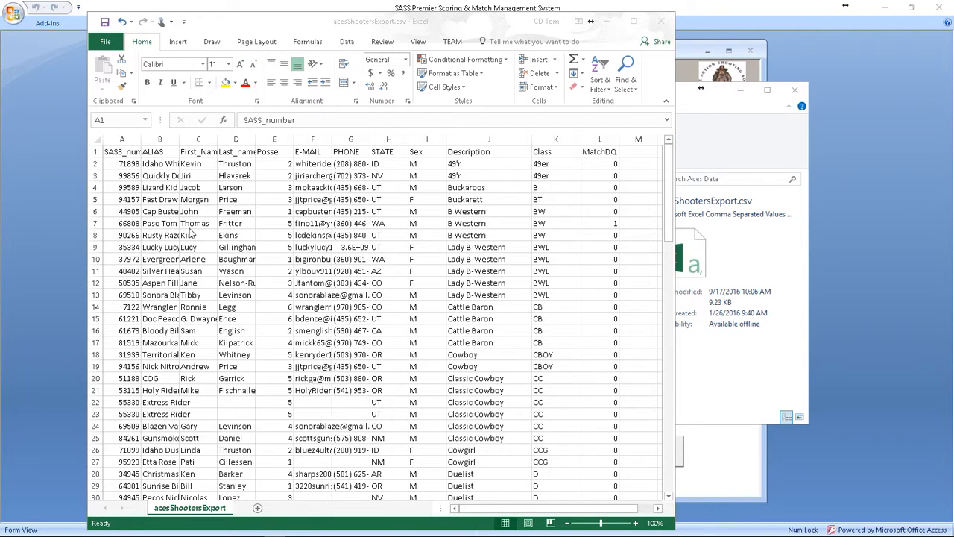
scroll(183, 250, down, 3)
scroll(179, 253, up, 1)
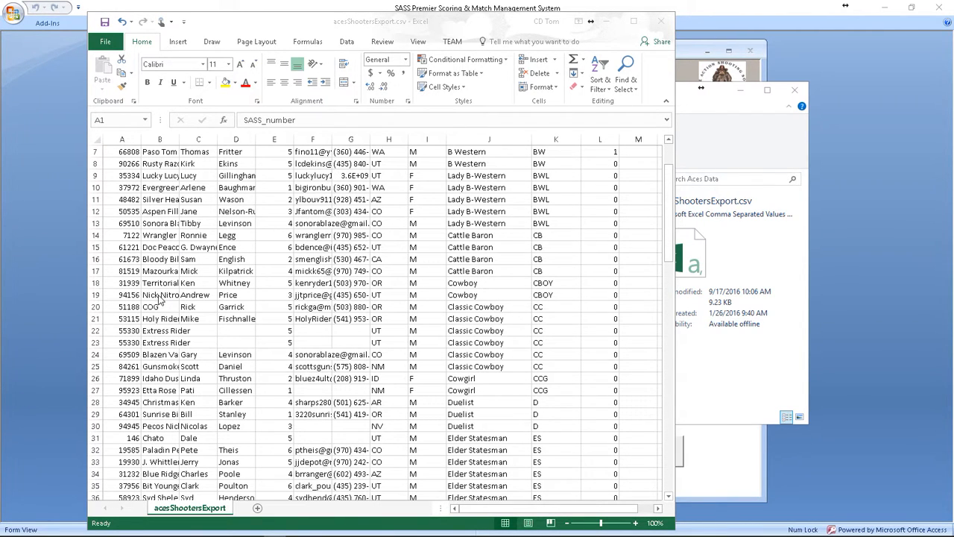
scroll(154, 201, down, 5)
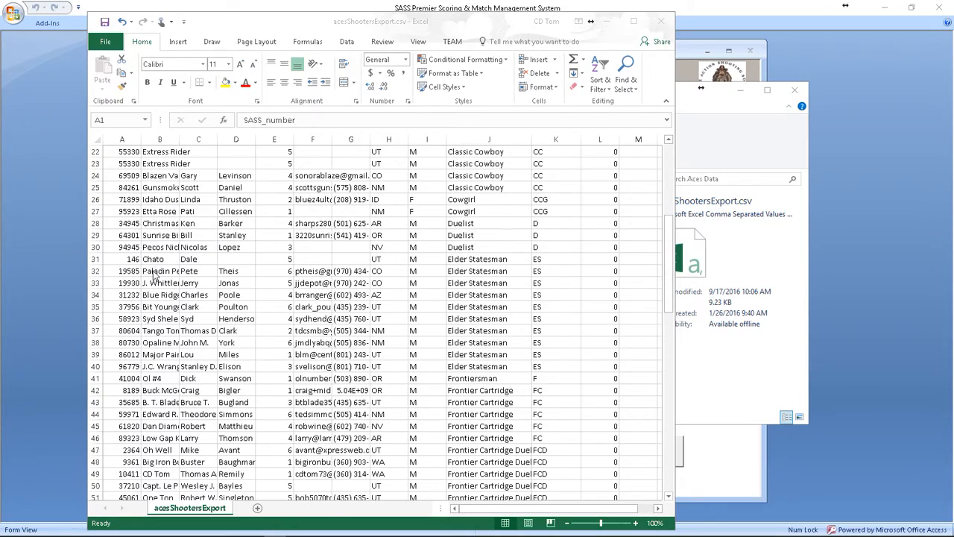
scroll(154, 276, down, 20)
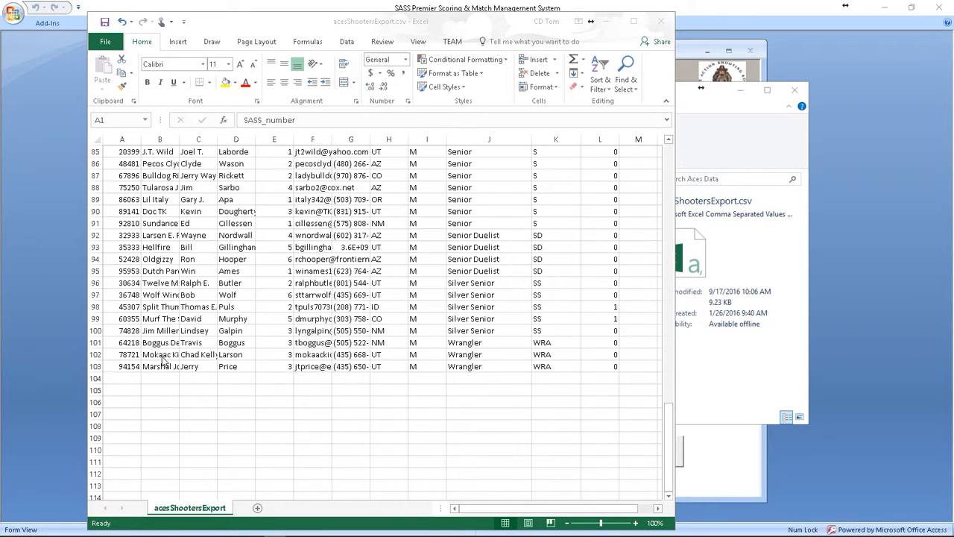
scroll(159, 298, up, 7)
scroll(160, 285, up, 8)
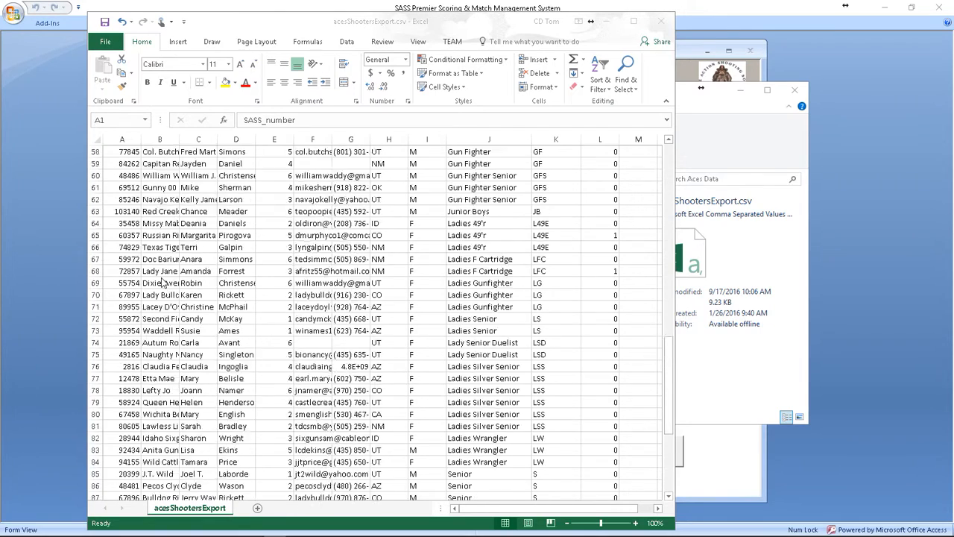
click(661, 21)
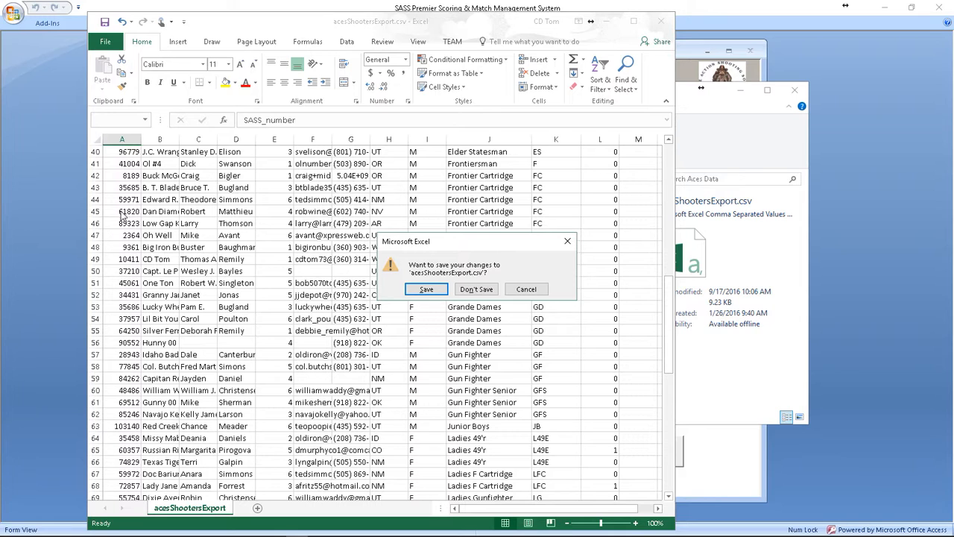
click(476, 289)
Step: Open acesScoresExport.csv to look through the stage scores, and close both the file and File Explorer
click(364, 216)
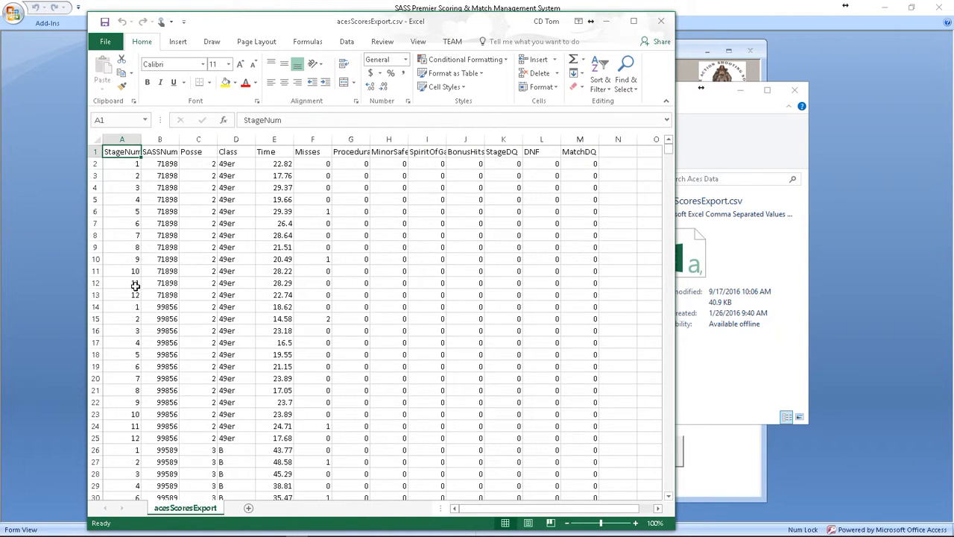
scroll(144, 308, down, 8)
scroll(153, 319, down, 20)
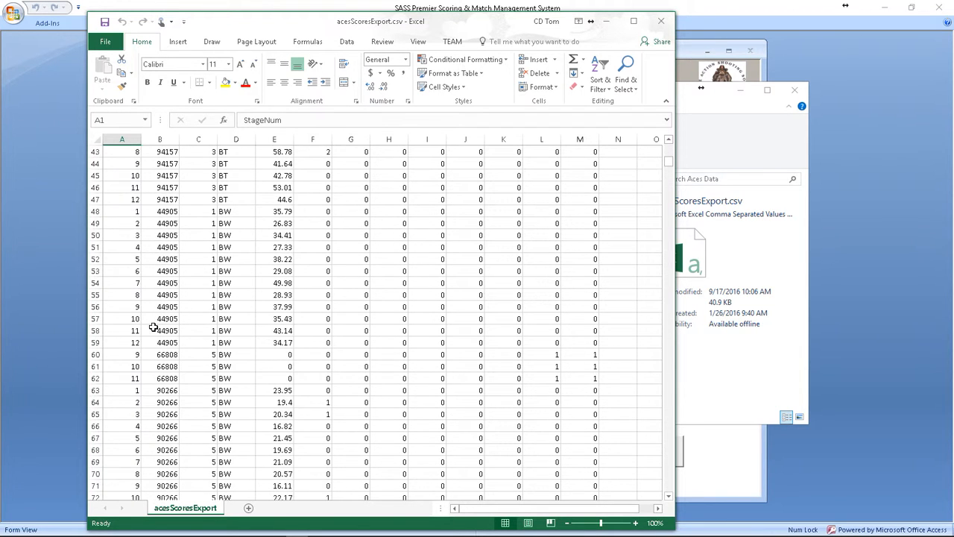
scroll(169, 342, down, 20)
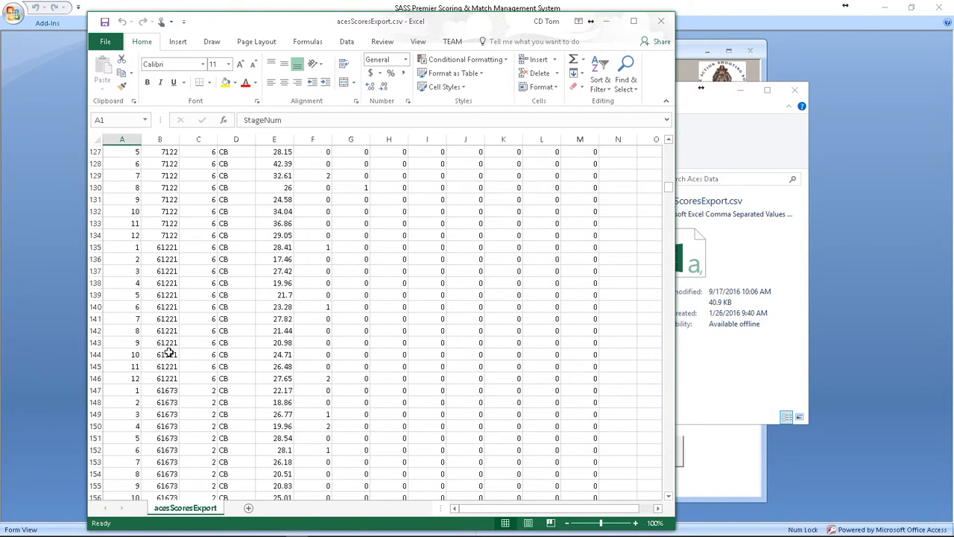
scroll(170, 360, down, 20)
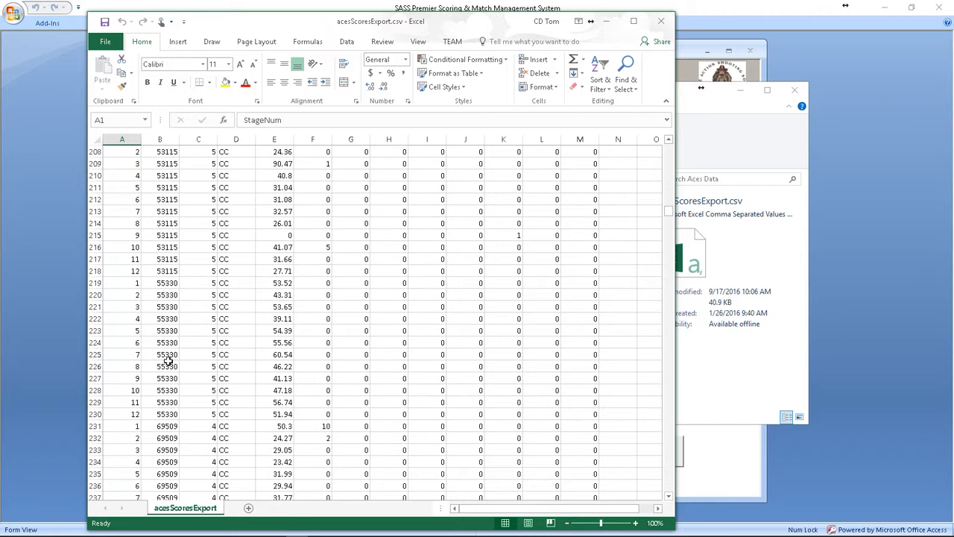
scroll(171, 379, down, 7)
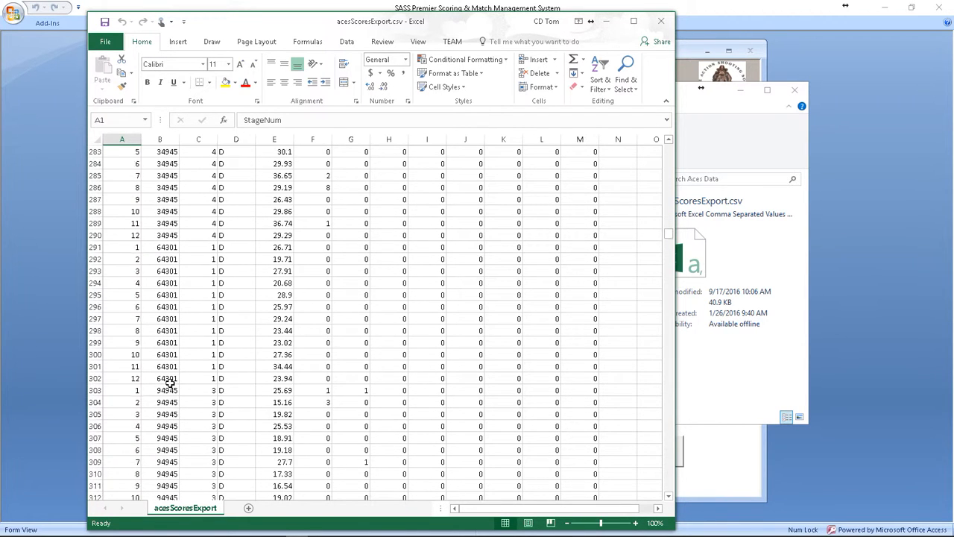
click(663, 23)
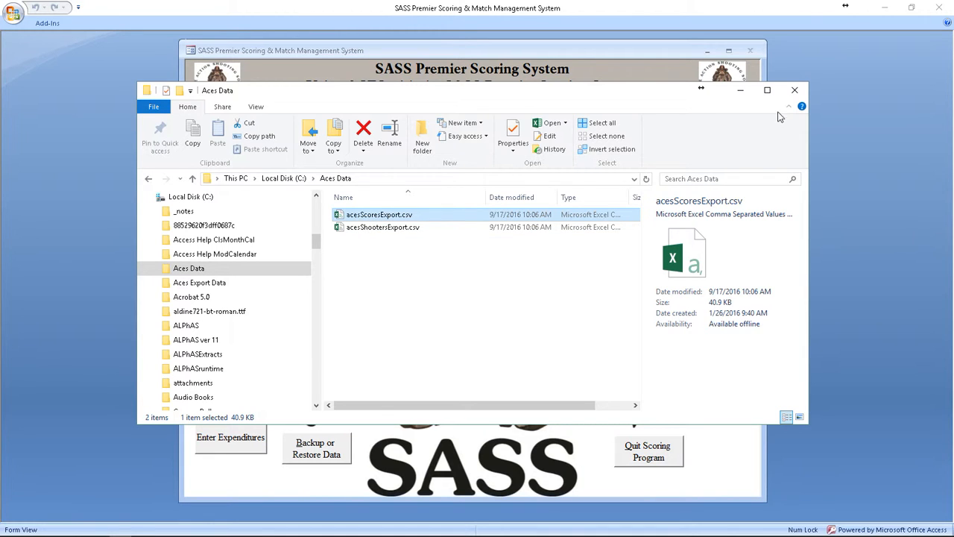
click(795, 92)
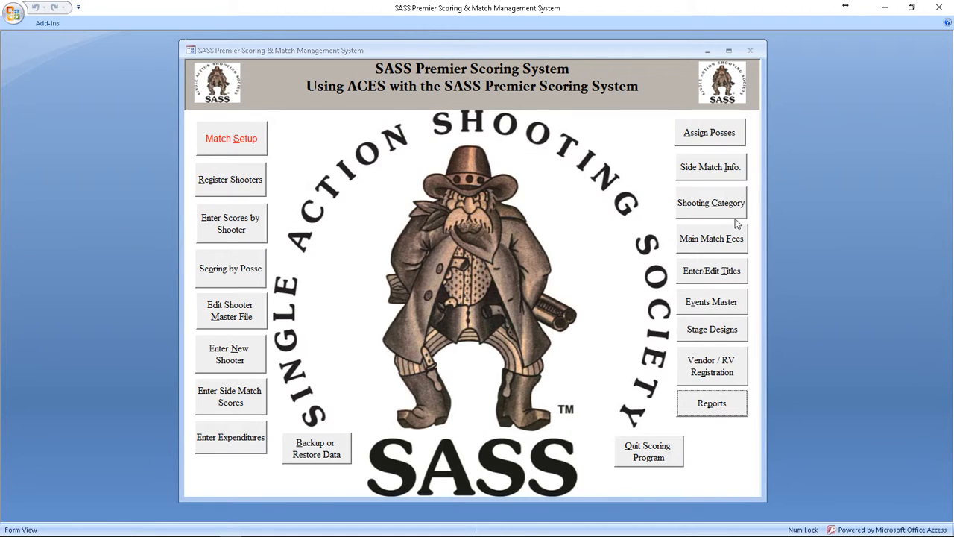
Step: Open the Reports Menu and start importing data from the Aces system, choosing to select the source folder
click(709, 402)
click(347, 416)
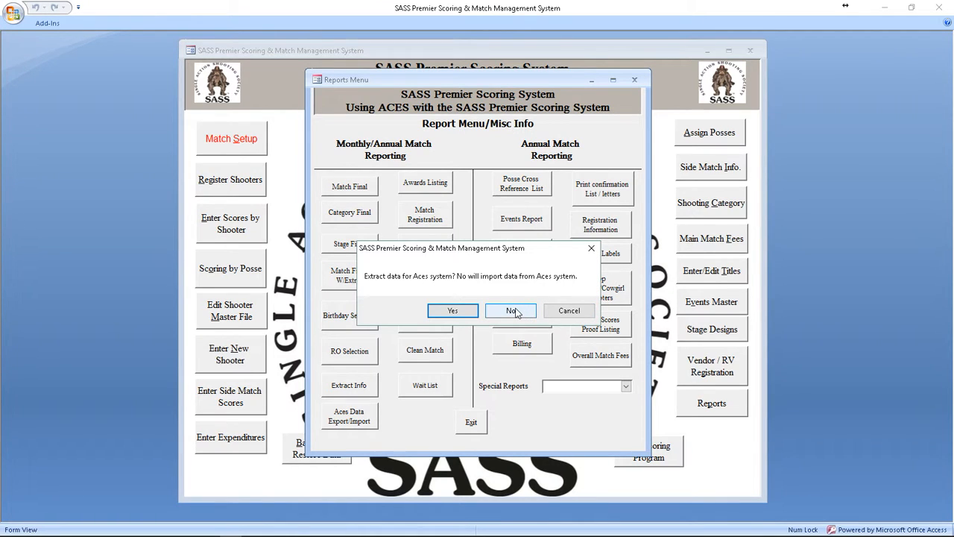
click(514, 311)
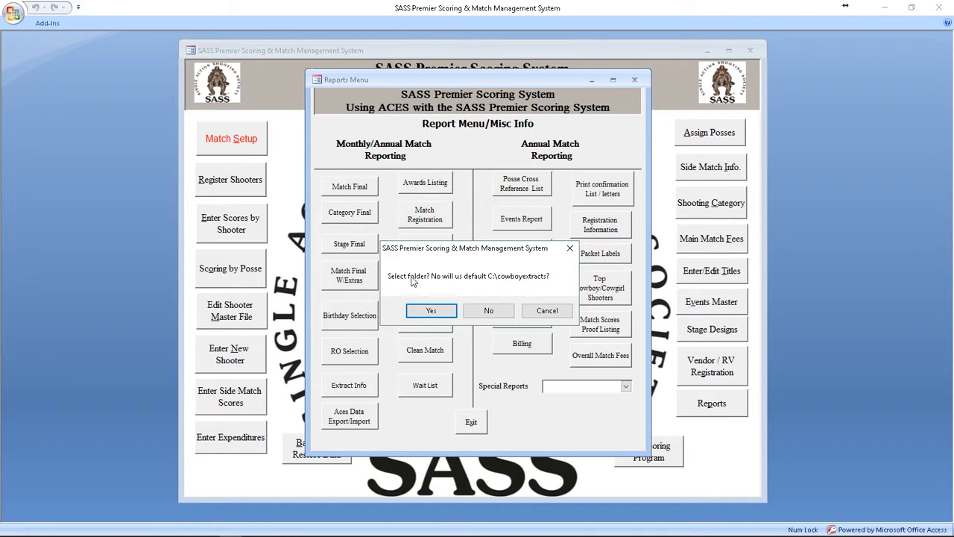
click(427, 309)
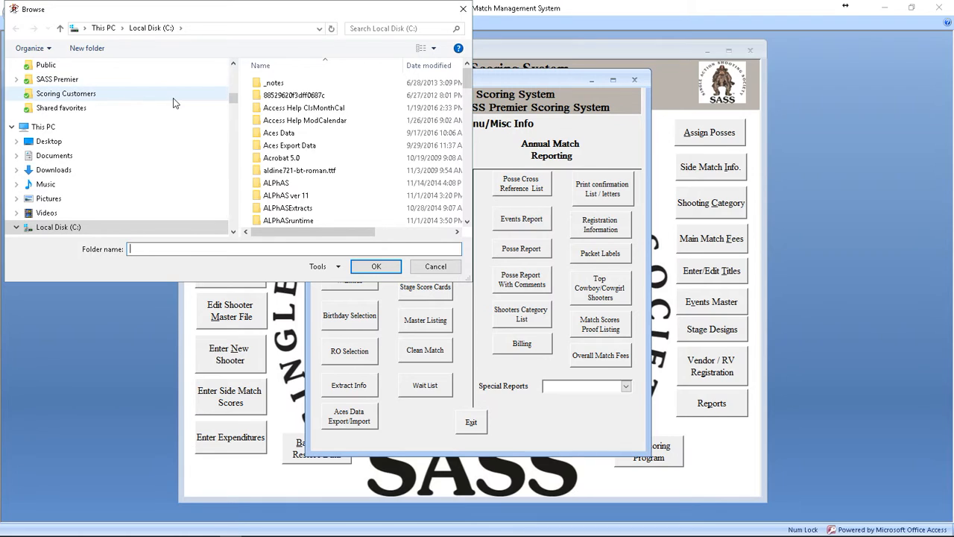
Step: Choose the Aces Data folder on Local Disk (C:) as the import source and run the import
double_click(284, 134)
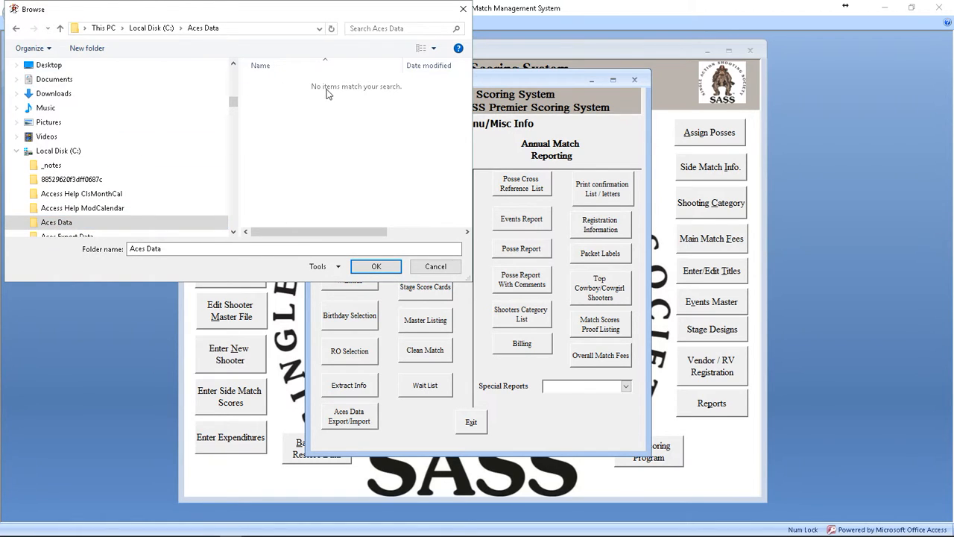
drag(207, 1, 389, 53)
drag(270, 69, 385, 49)
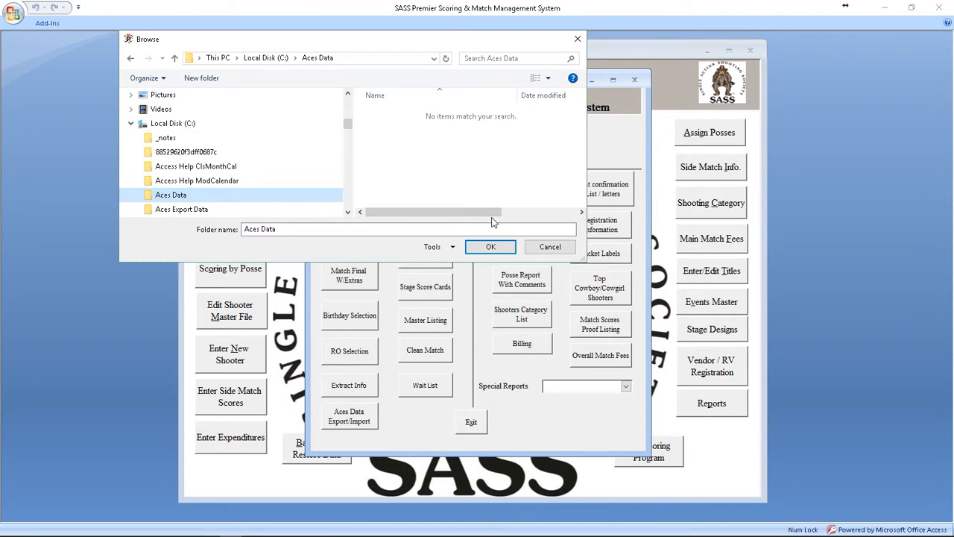
click(490, 247)
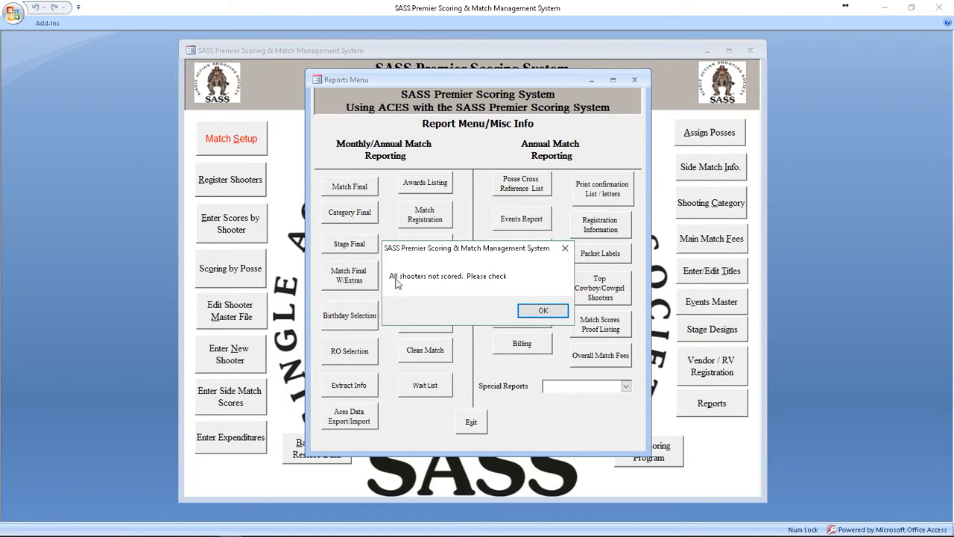
Step: Dismiss the import notice, exit the Reports Menu, and open score entry by shooter to list the unscored shooters
click(544, 311)
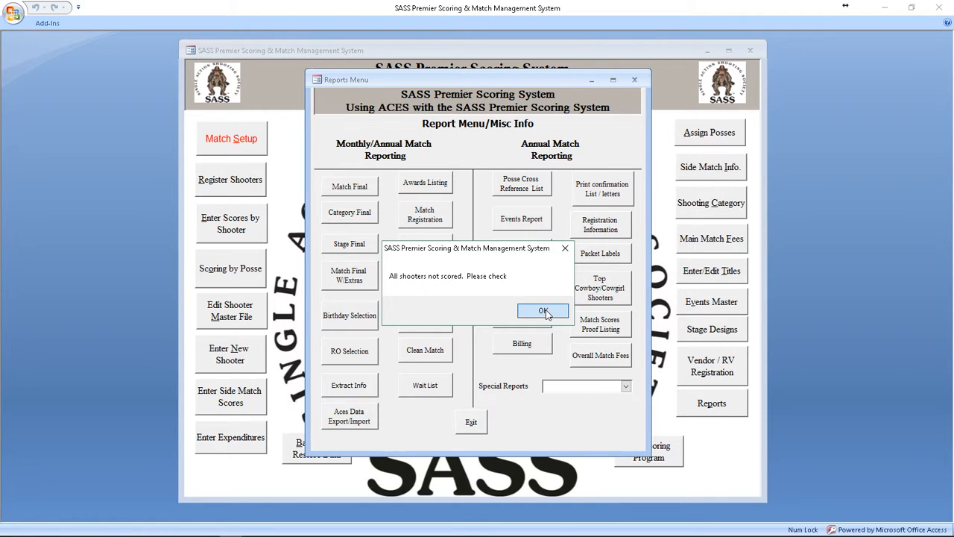
click(472, 425)
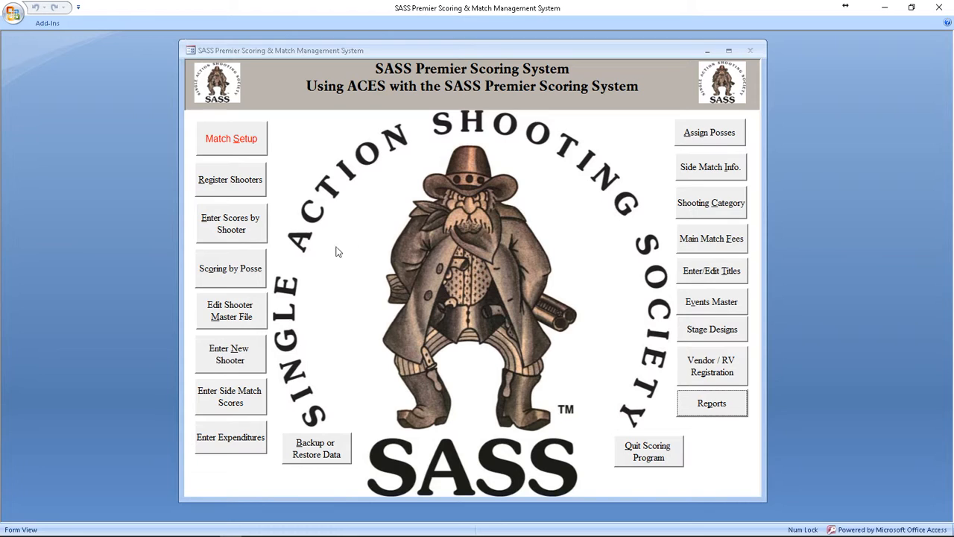
click(227, 228)
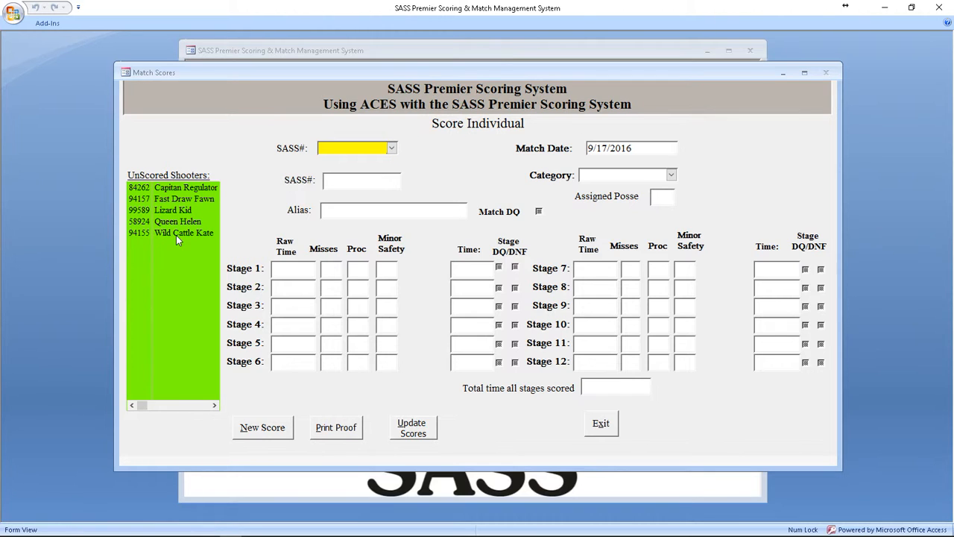
Step: Select the first unscored shooter (Gunfighter category) and set the missing Stage 3 raw time to 17.52
click(174, 193)
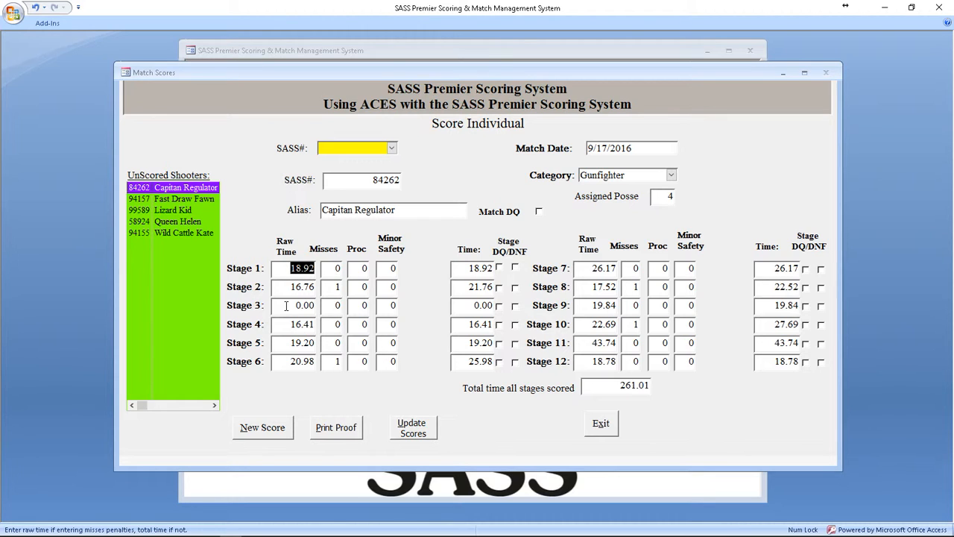
click(287, 305)
text(1752)
key(Tab)
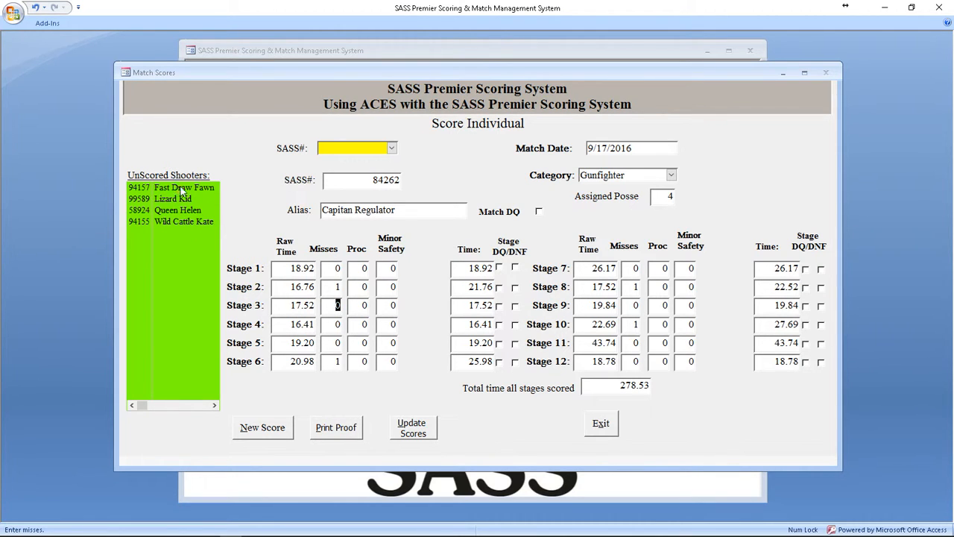
Step: Load the next unscored shooter (Buckarette category) and set the missing Stage 5 raw time to 40.25
click(182, 188)
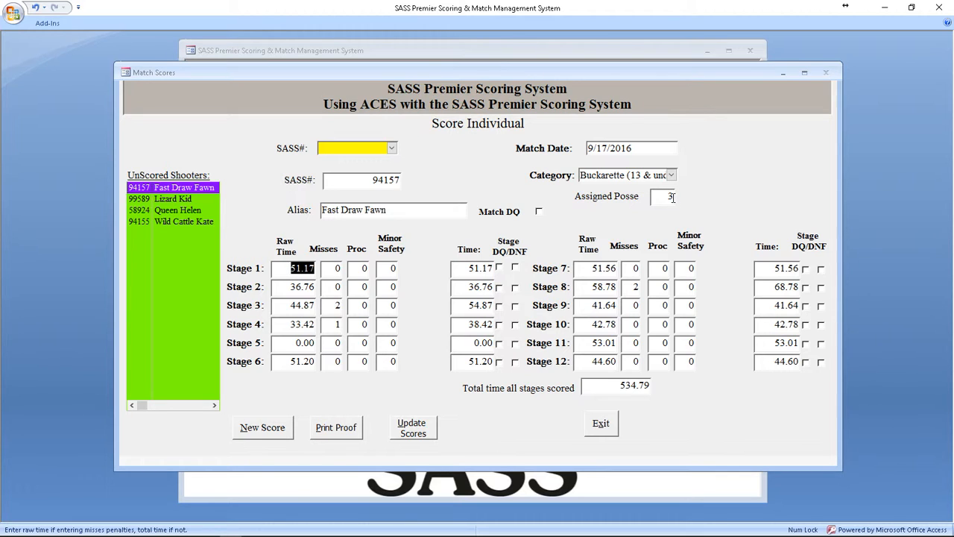
click(287, 339)
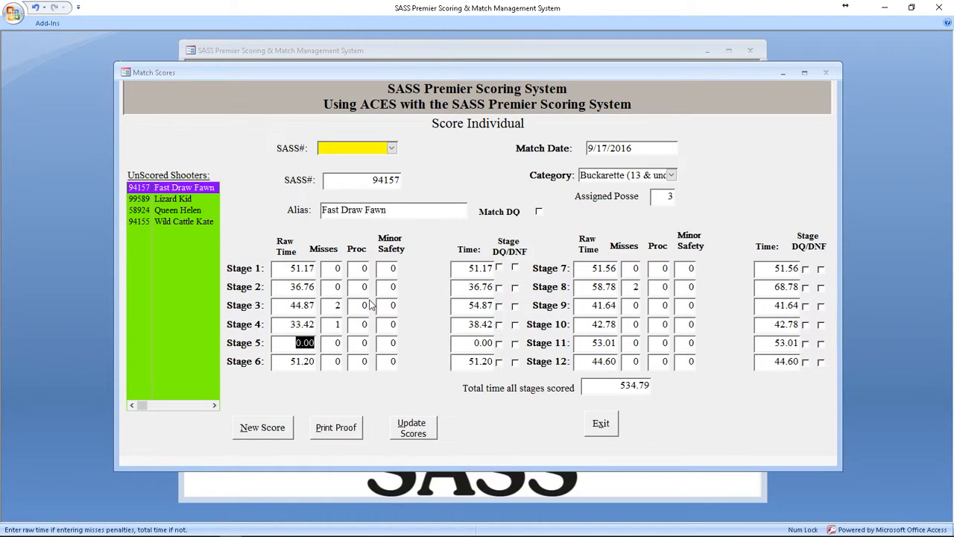
text(40.)
text(25)
key(Tab)
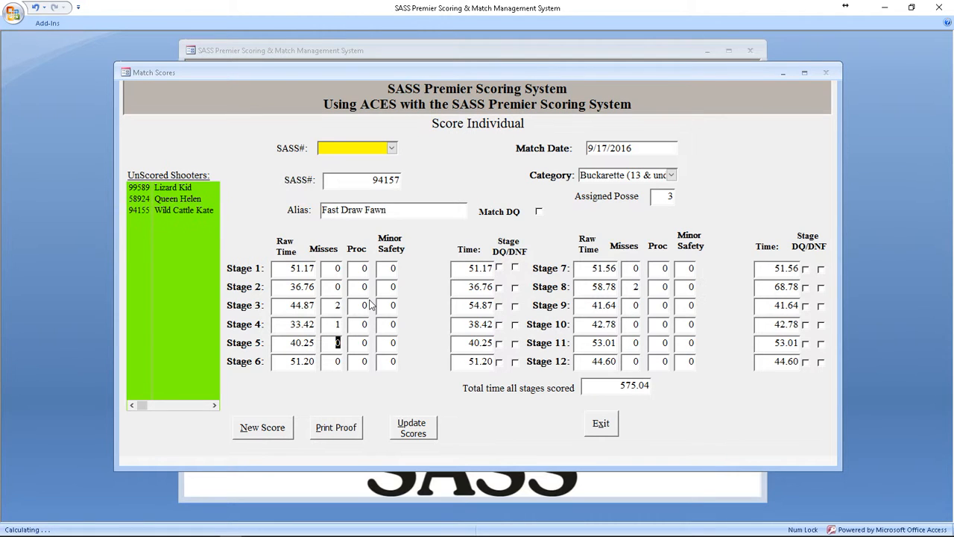
Step: Load the unscored shooter in the Buckaroo category and set the missing Stage 5 raw time to 47.06
click(186, 186)
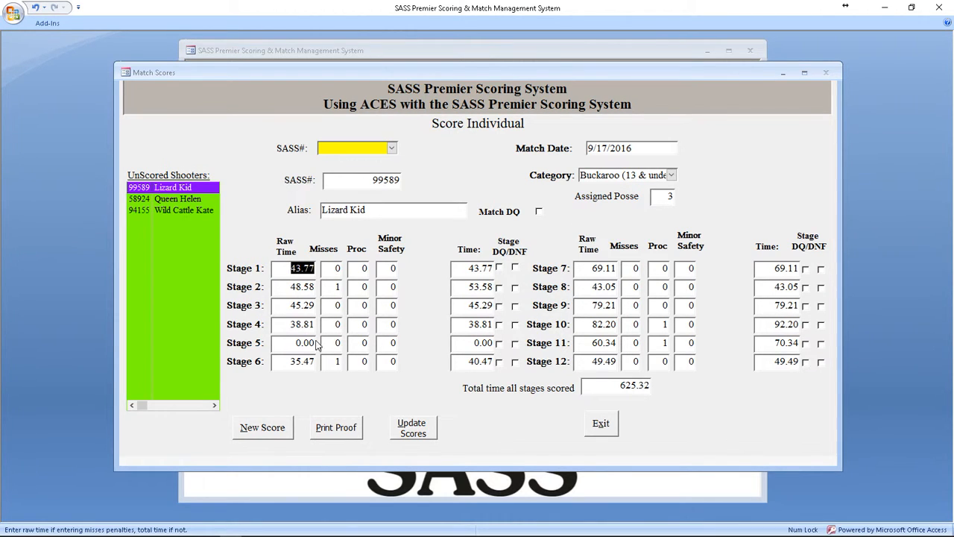
drag(285, 339, 329, 338)
text(4706)
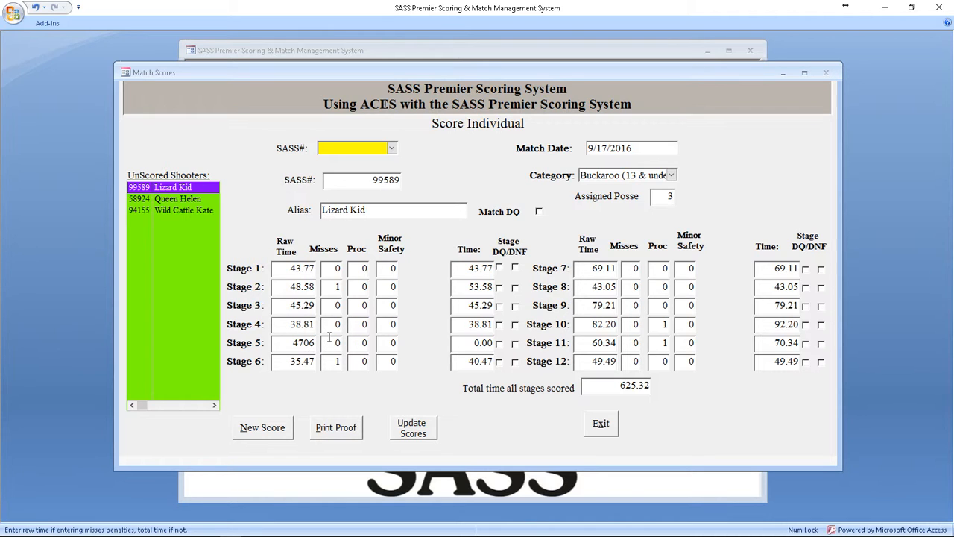
key(Tab)
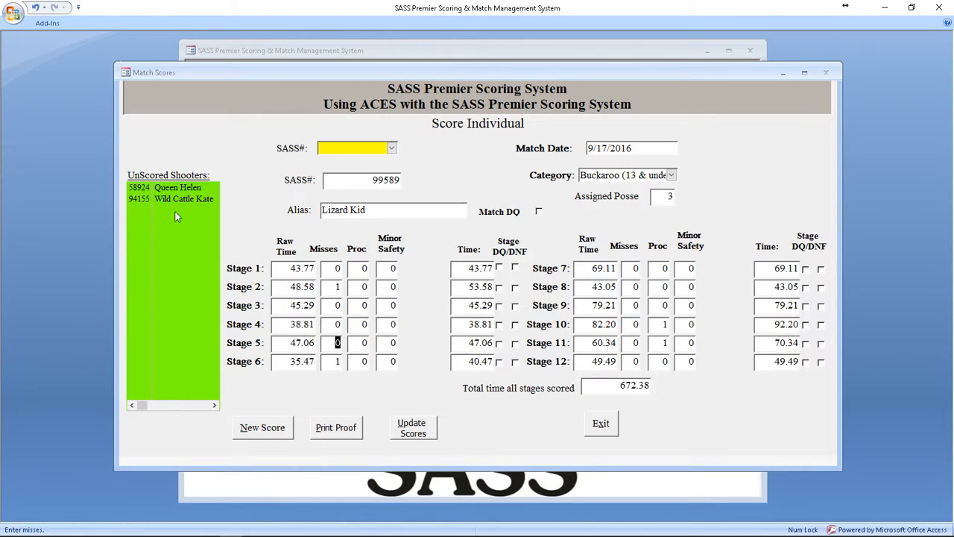
Step: Load the unscored Ladies Silver Senior shooter and mark Stages 1 through 6 as DNF
click(182, 189)
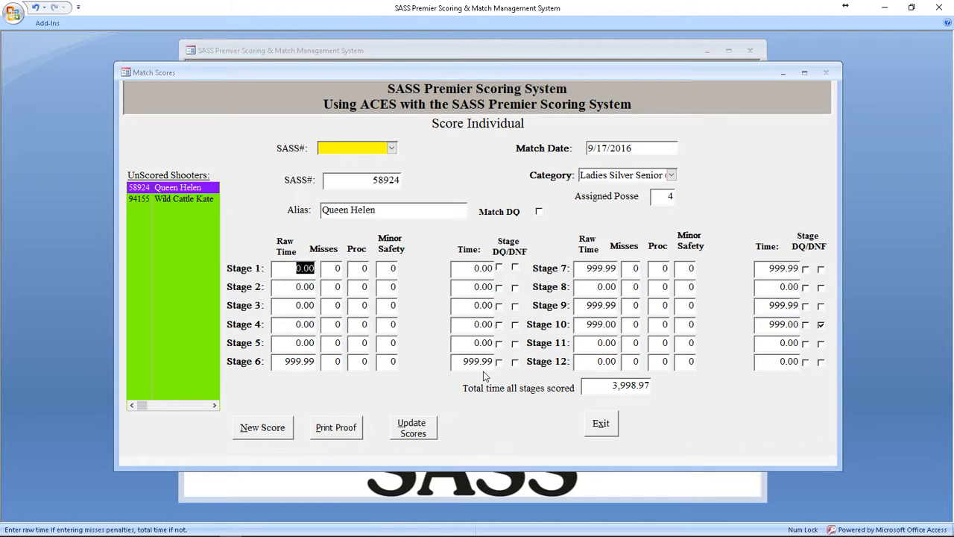
click(821, 325)
click(515, 267)
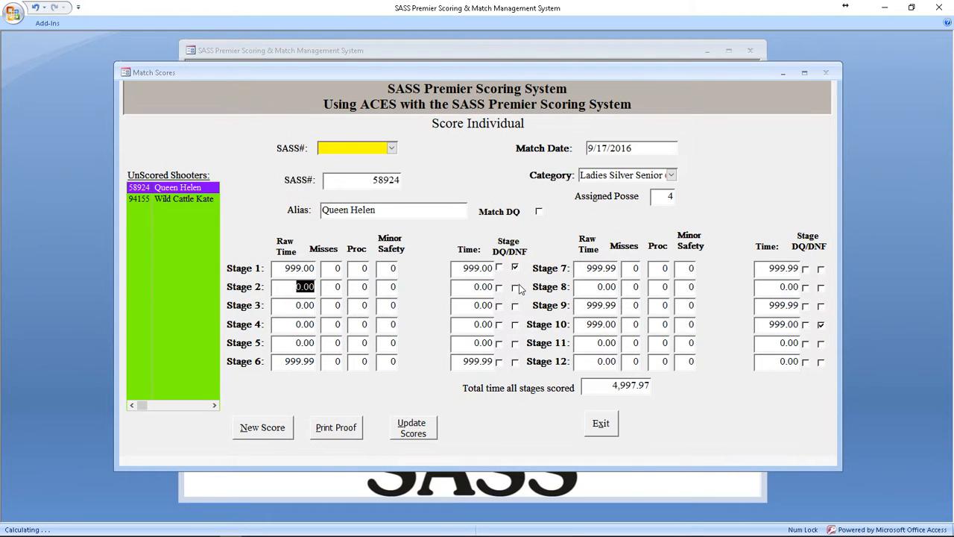
click(515, 287)
click(515, 306)
click(515, 324)
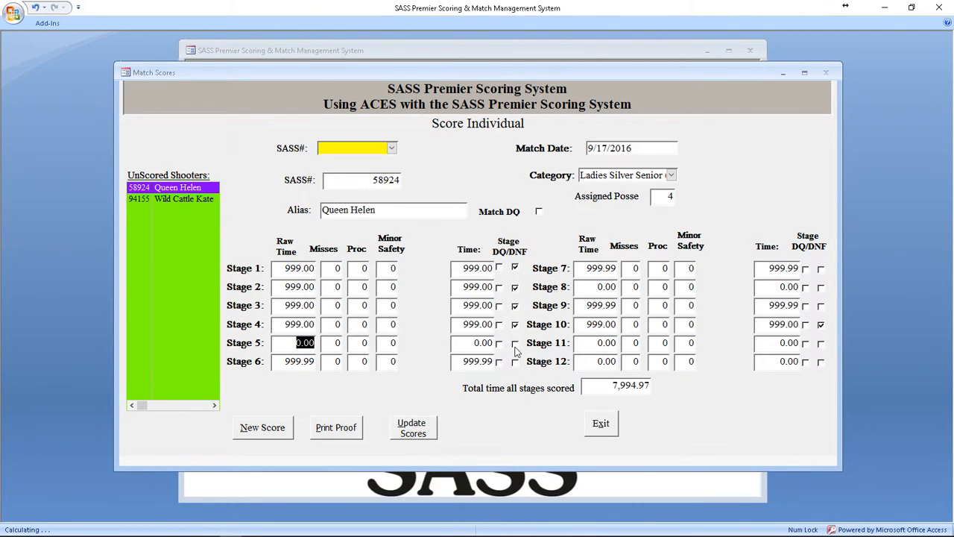
click(515, 343)
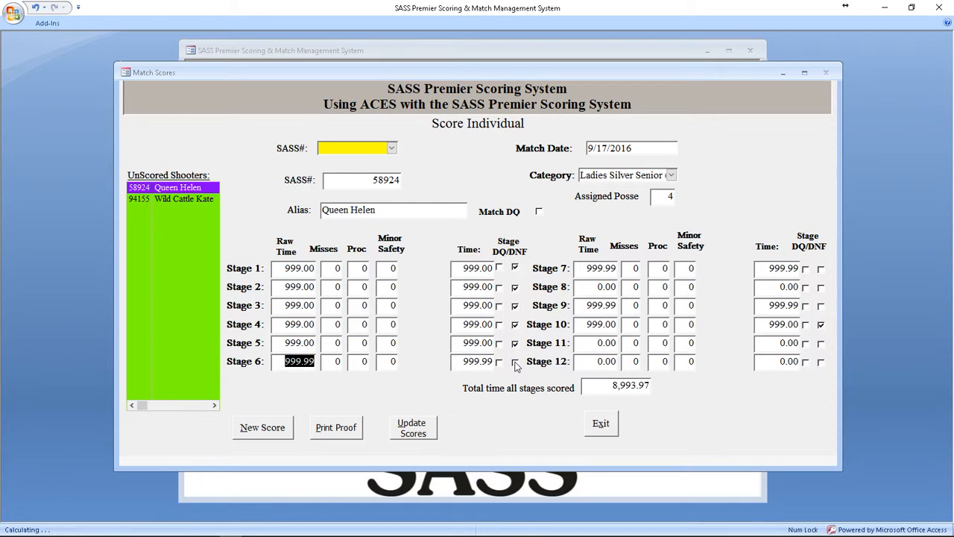
click(514, 362)
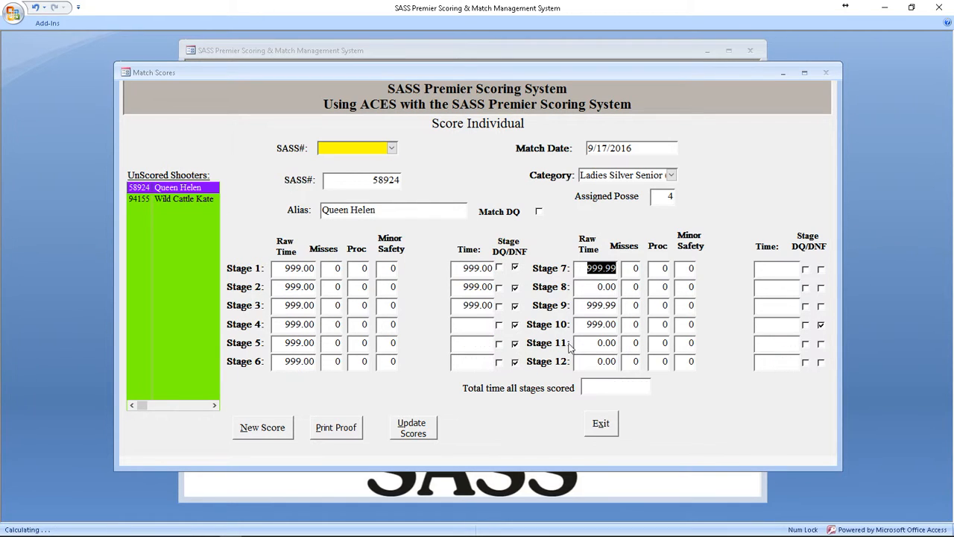
Step: Mark Stages 7, 8, 9, 11 and 12 as DNF for the Ladies Silver Senior shooter
click(821, 269)
click(821, 288)
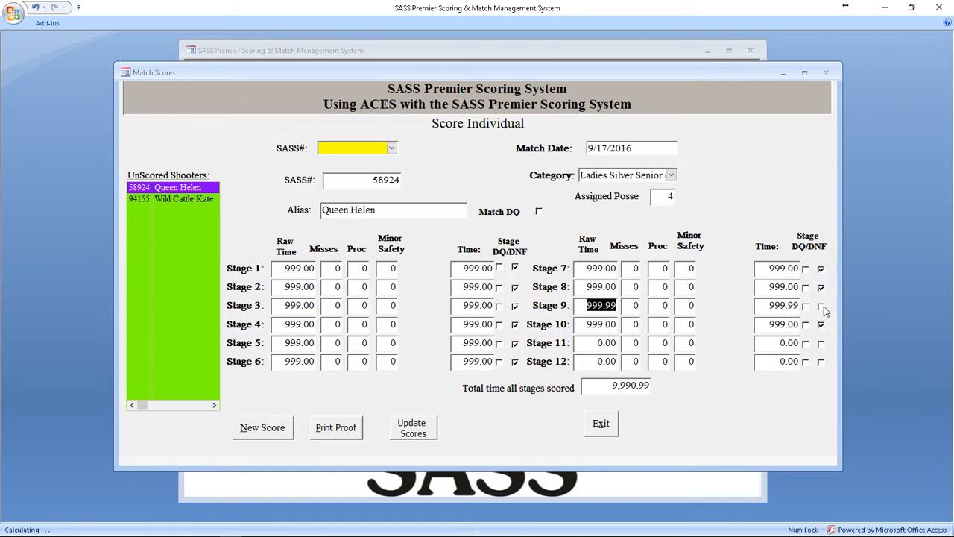
click(821, 306)
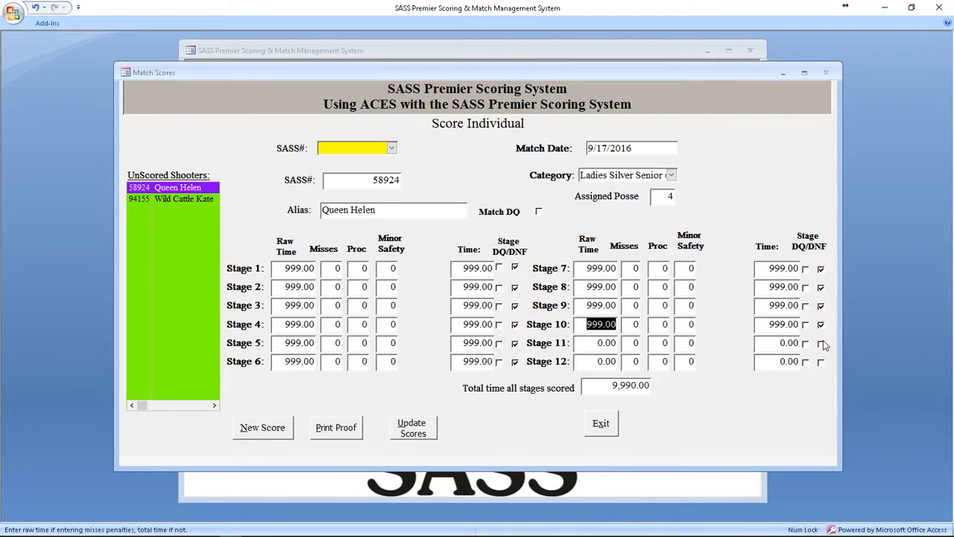
click(821, 344)
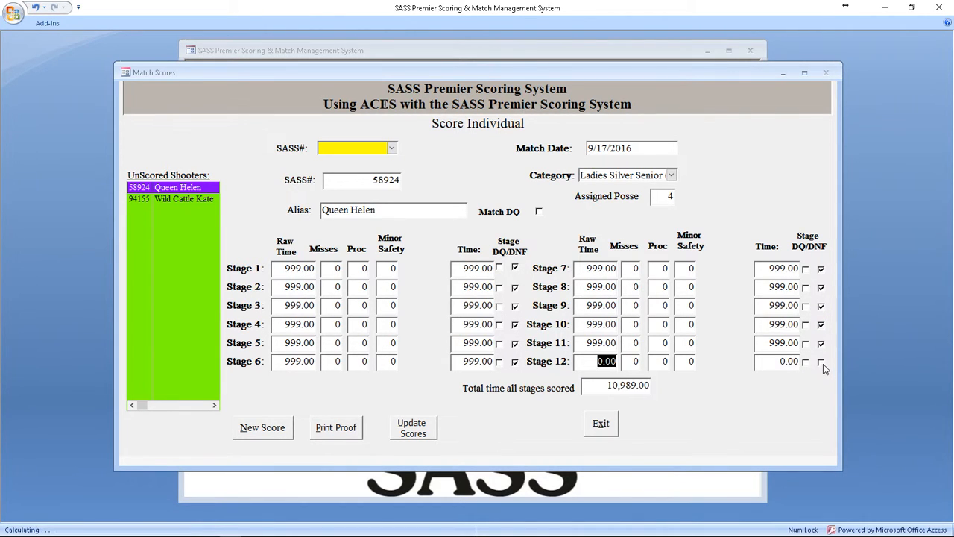
click(822, 363)
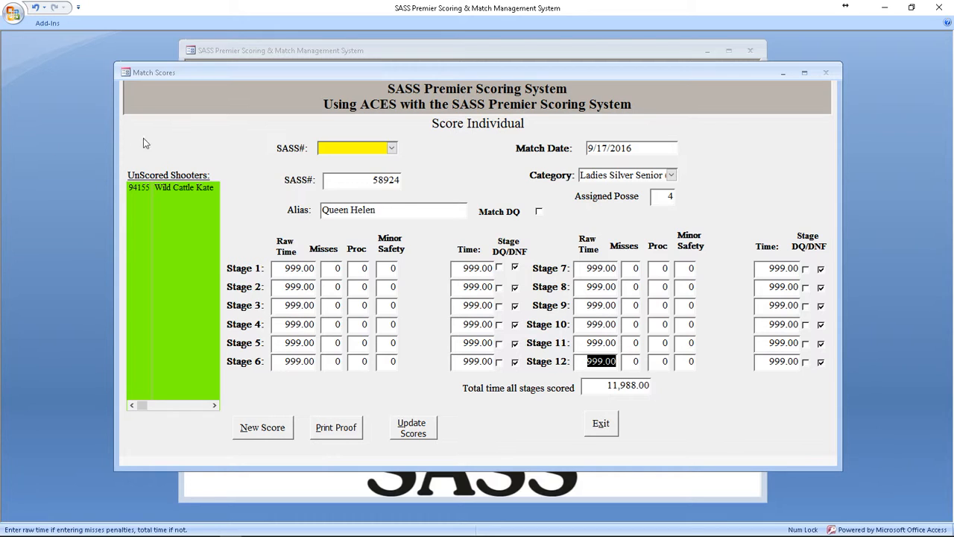
Step: Load the last unscored shooter (Ladies Wrangler category), set the missing Stage 5 raw time to 40.38, and exit score entry
click(161, 188)
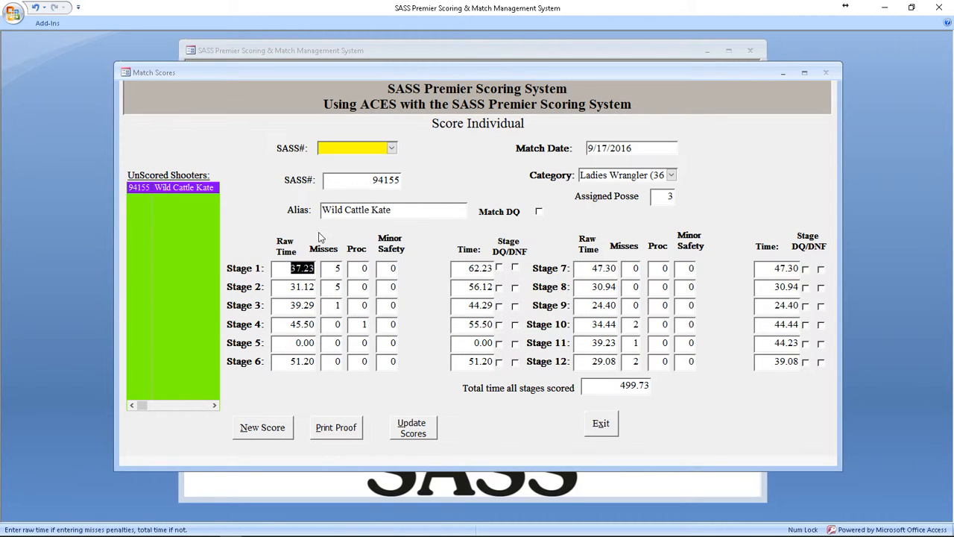
click(292, 343)
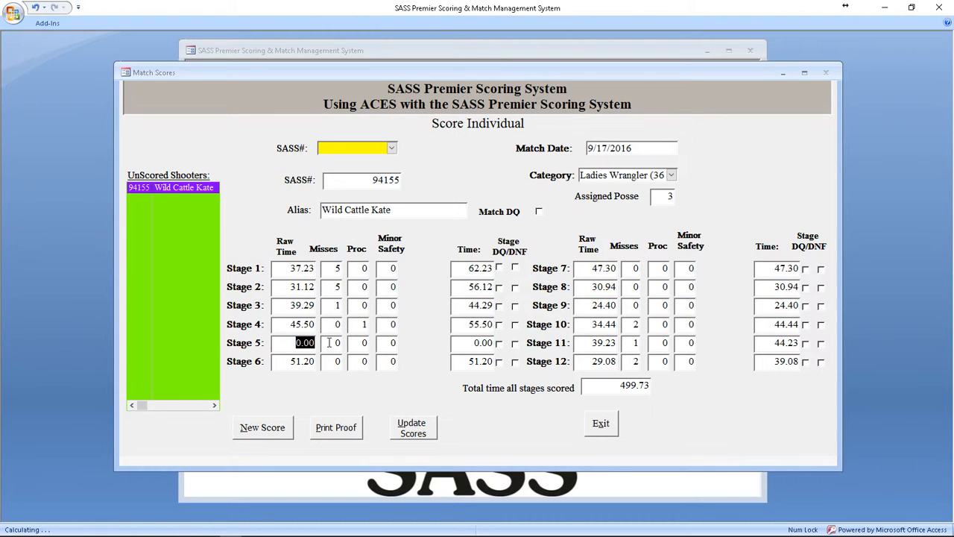
text(4038)
key(Tab)
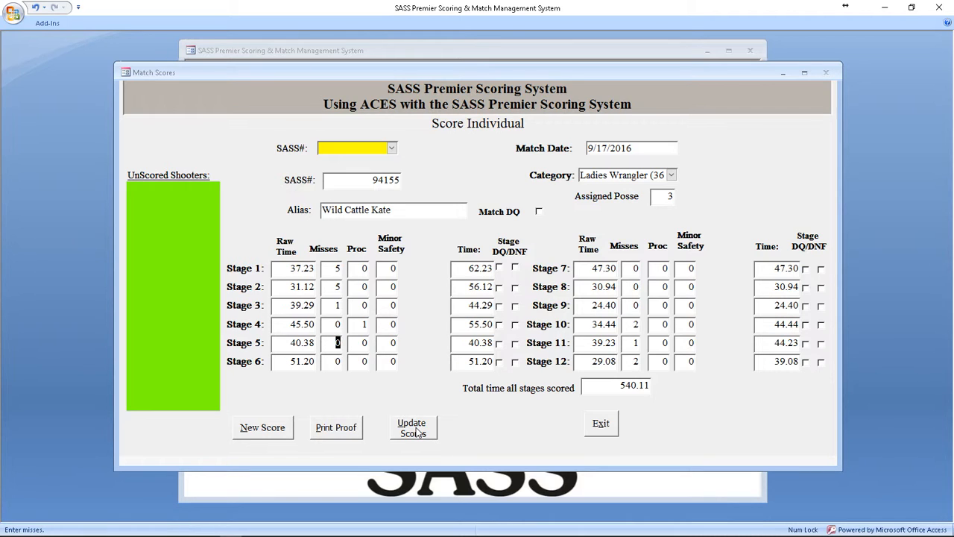
click(602, 424)
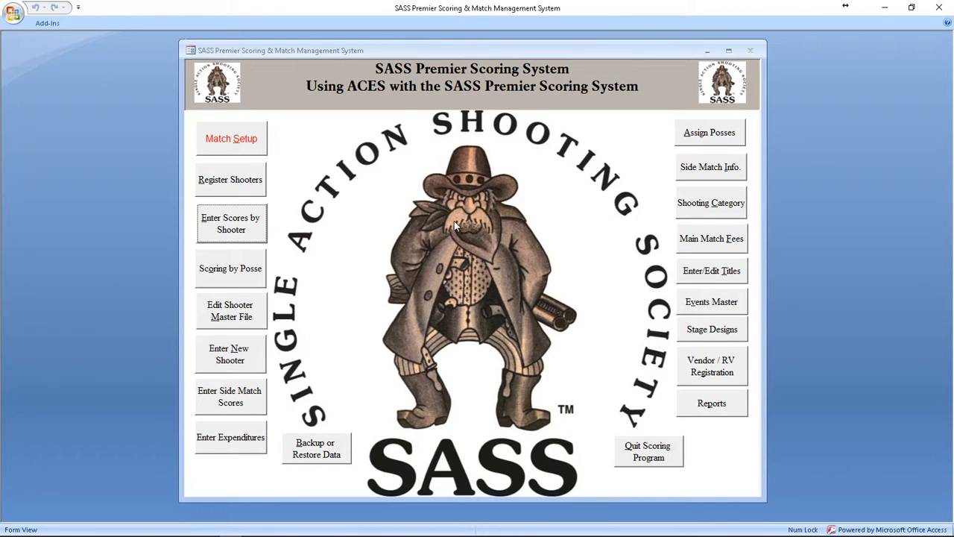
Step: Open scoring by posse for Stage 3 and Posse 1, and move its window aside
click(245, 270)
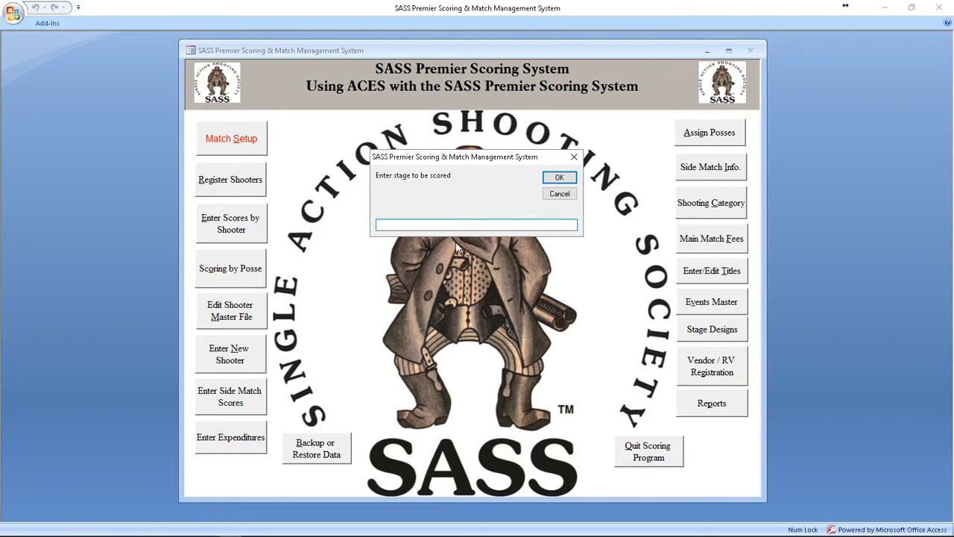
text(1)
key(Return)
text(1)
key(Return)
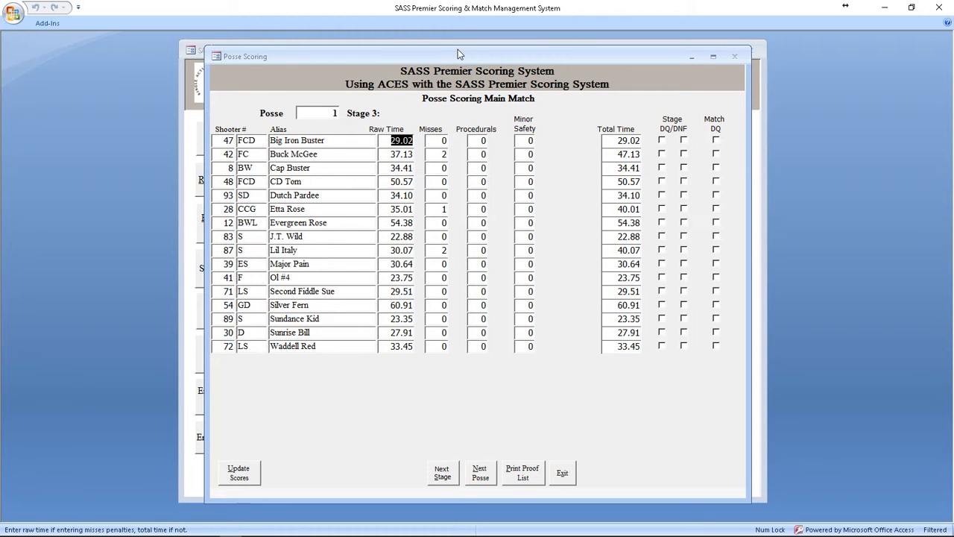
drag(458, 57, 339, 49)
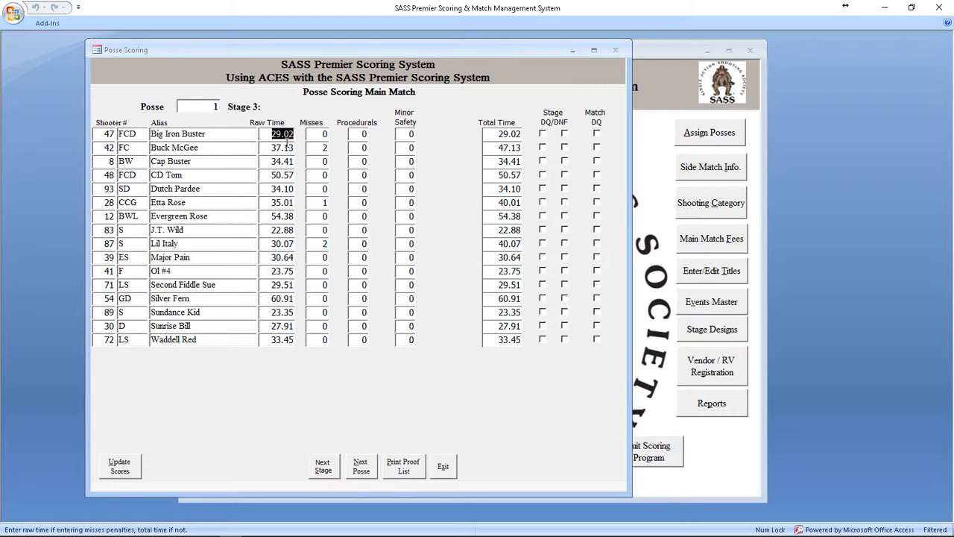
Step: Print the proof list for Posse 1 on Stage 3 and update the scores
click(404, 466)
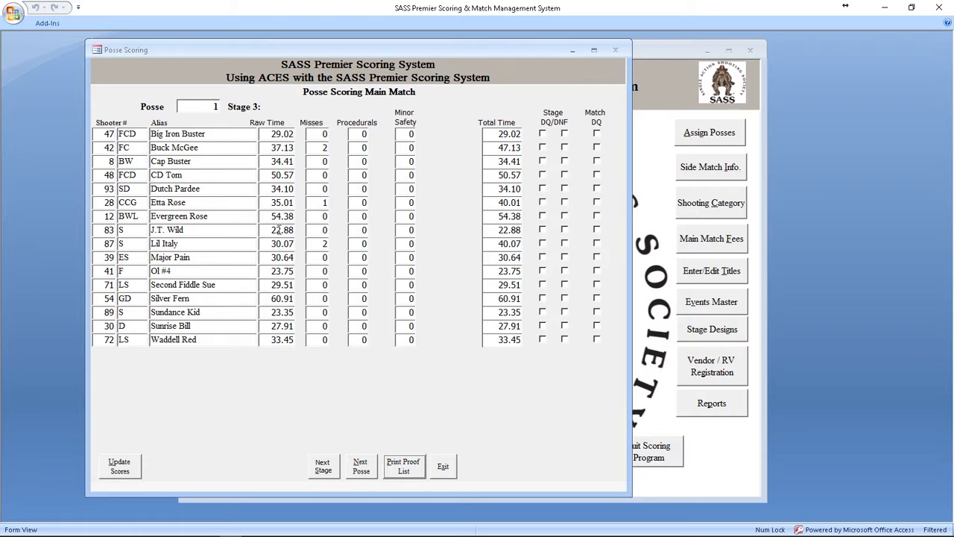
click(454, 468)
click(125, 471)
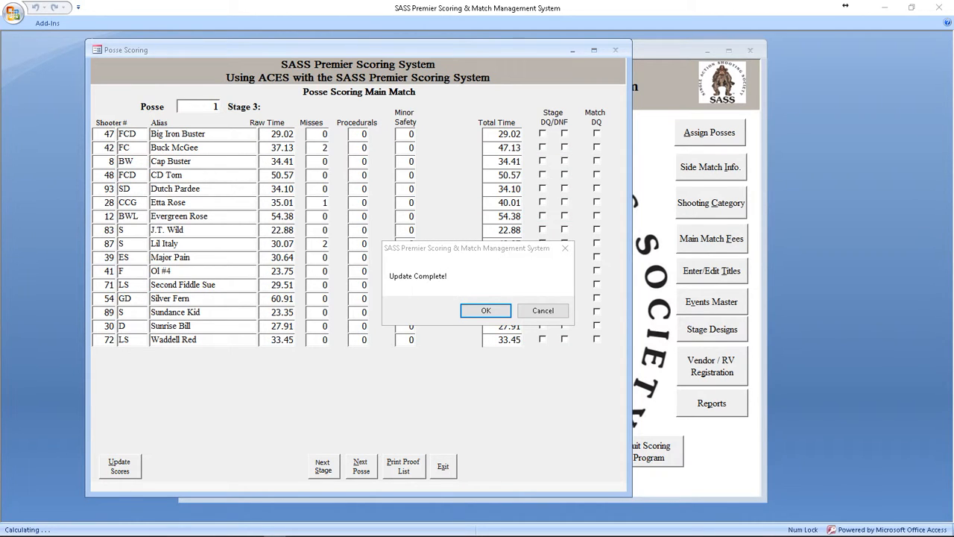
click(481, 312)
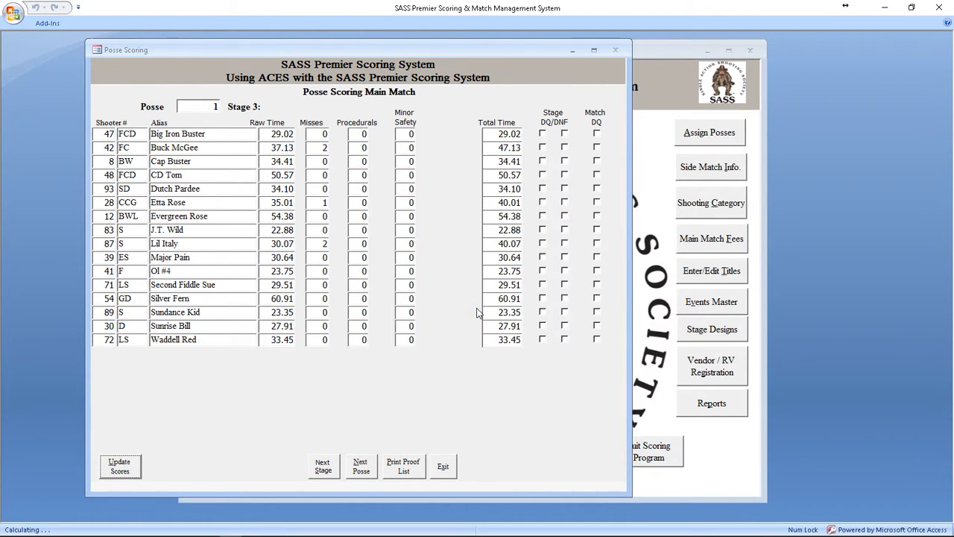
Step: Dismiss the data change notice, advance to the next stage, and exit posse scoring
click(444, 470)
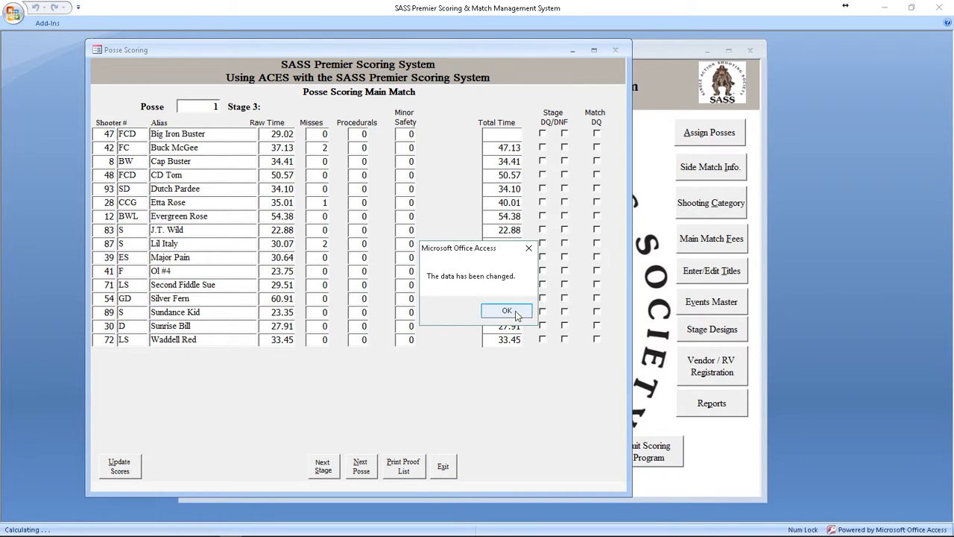
click(513, 312)
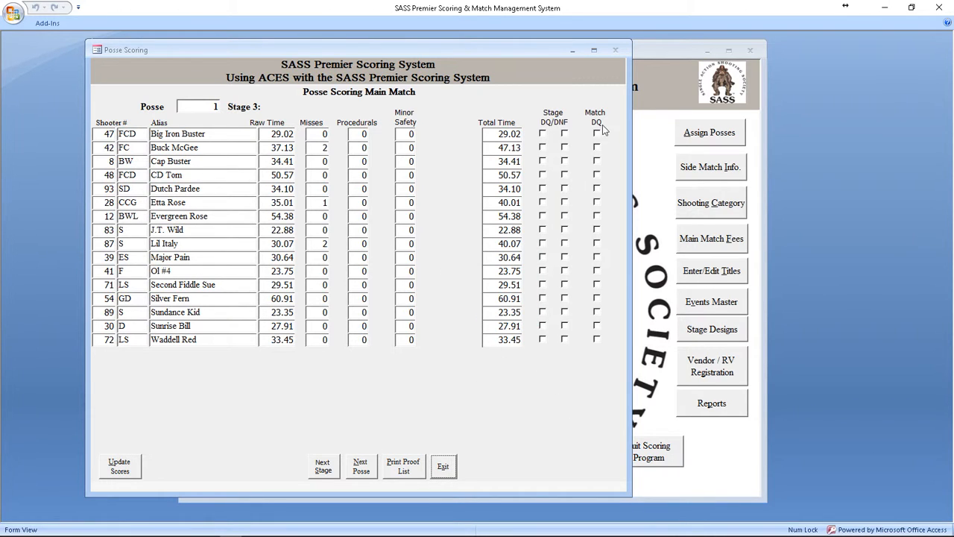
click(323, 473)
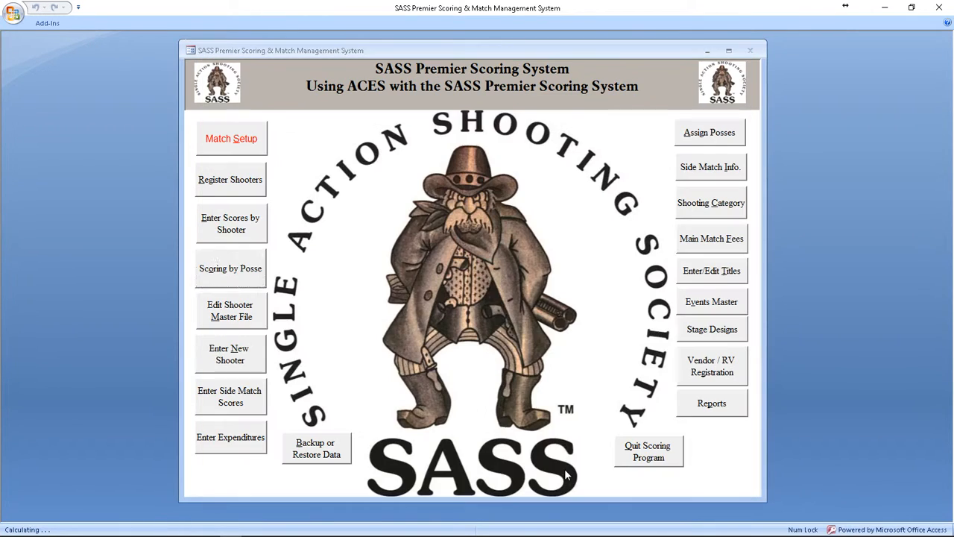
click(568, 480)
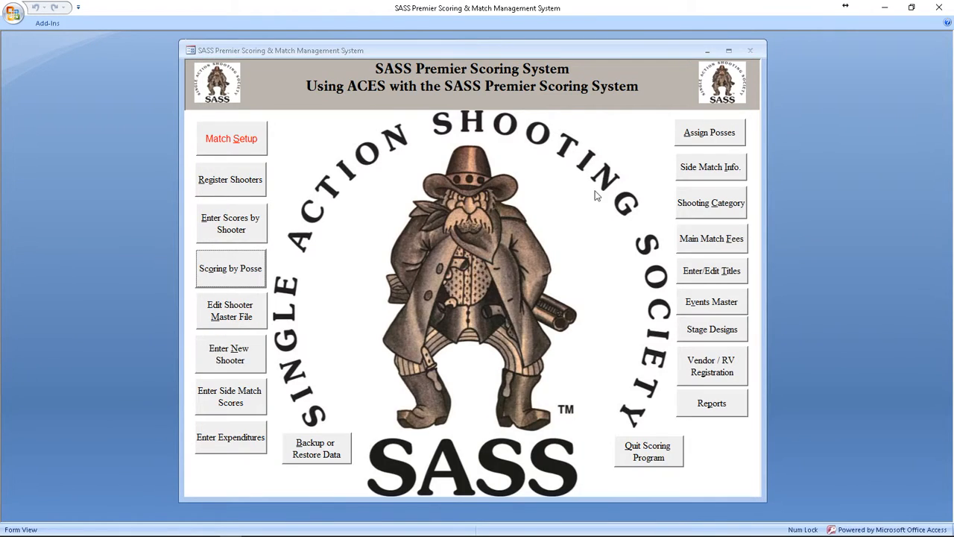
Step: Generate the Category Final report from the Reports Menu and save it as PDF and RTF files
click(711, 405)
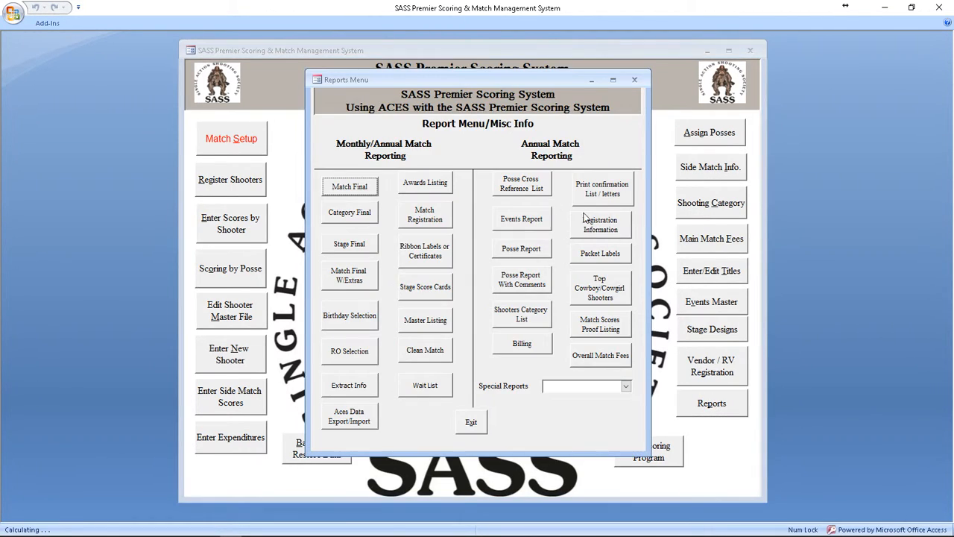
click(350, 213)
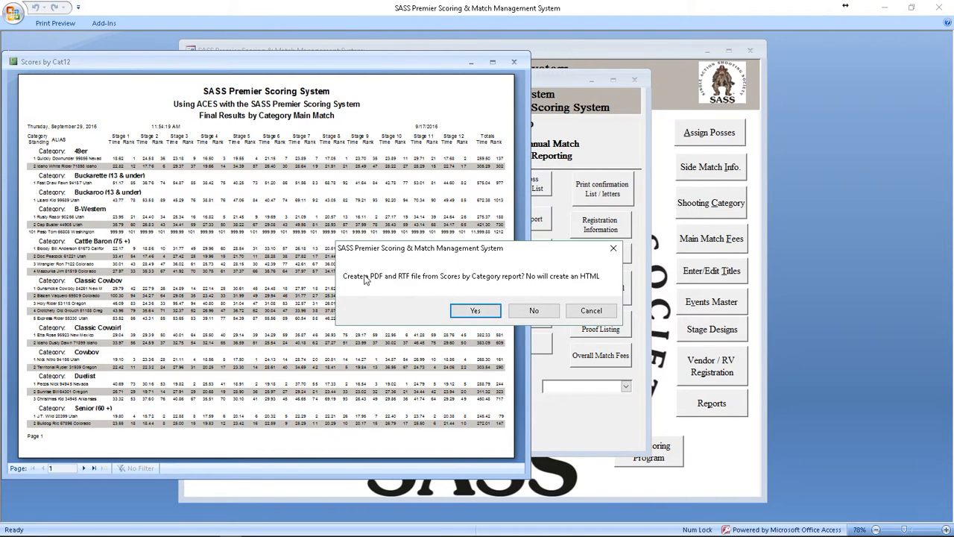
click(476, 311)
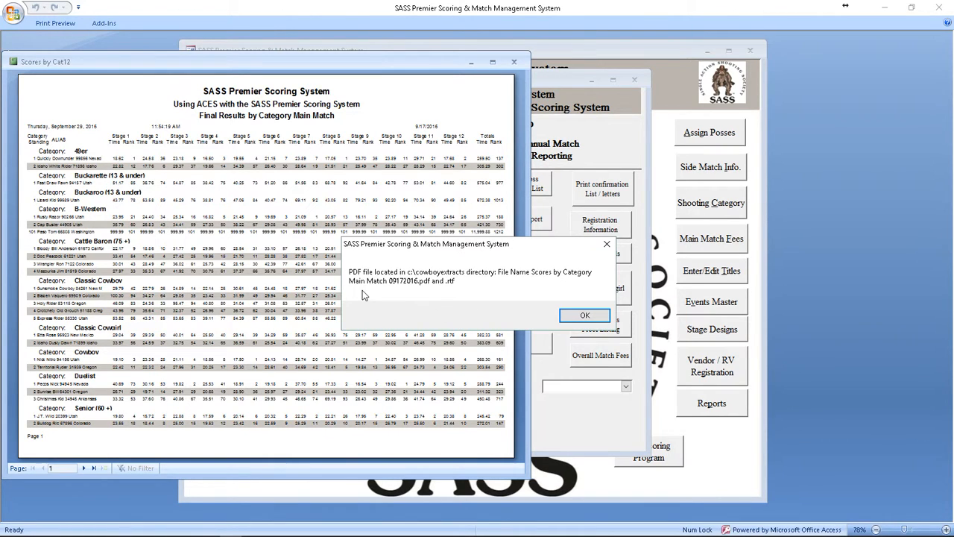
click(587, 317)
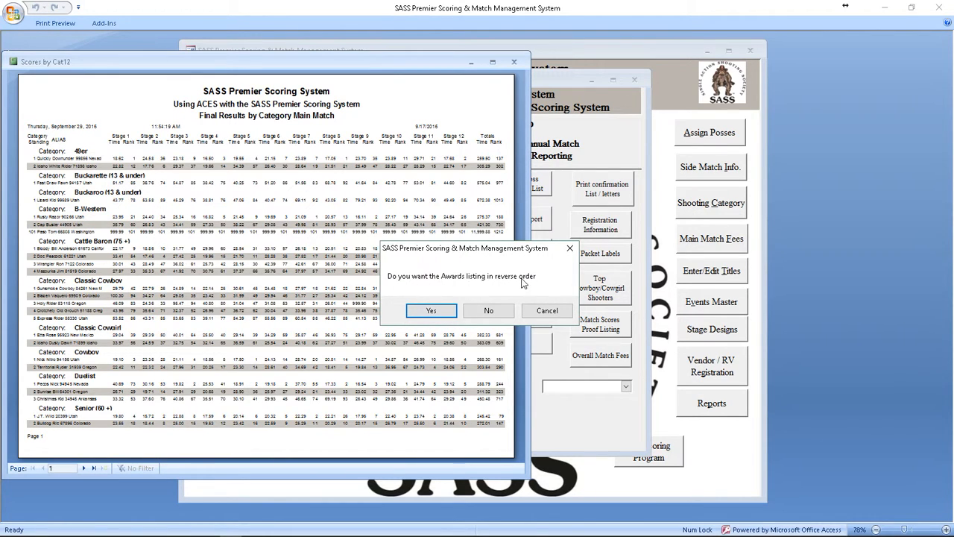
Step: Generate the awards listing in reverse order and save it as an HTML file
click(432, 311)
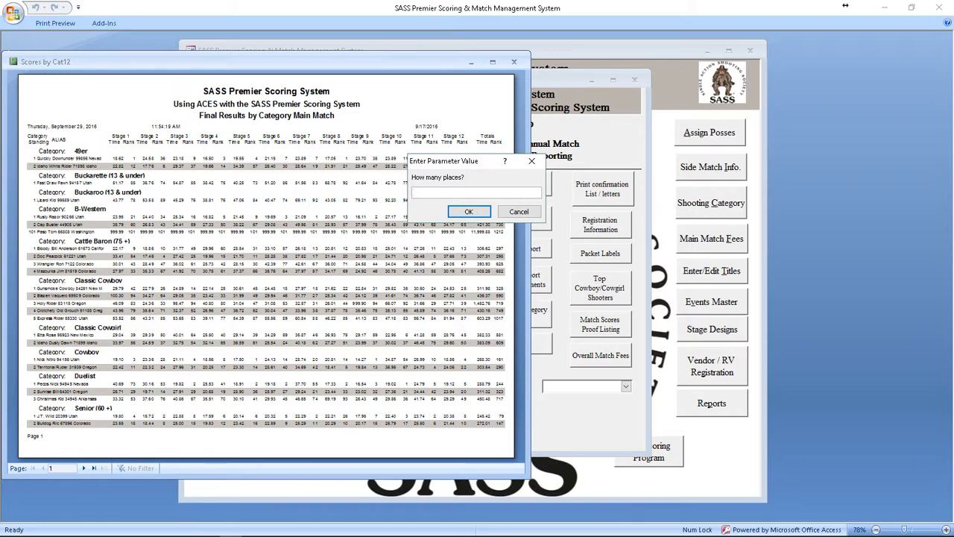
key(Return)
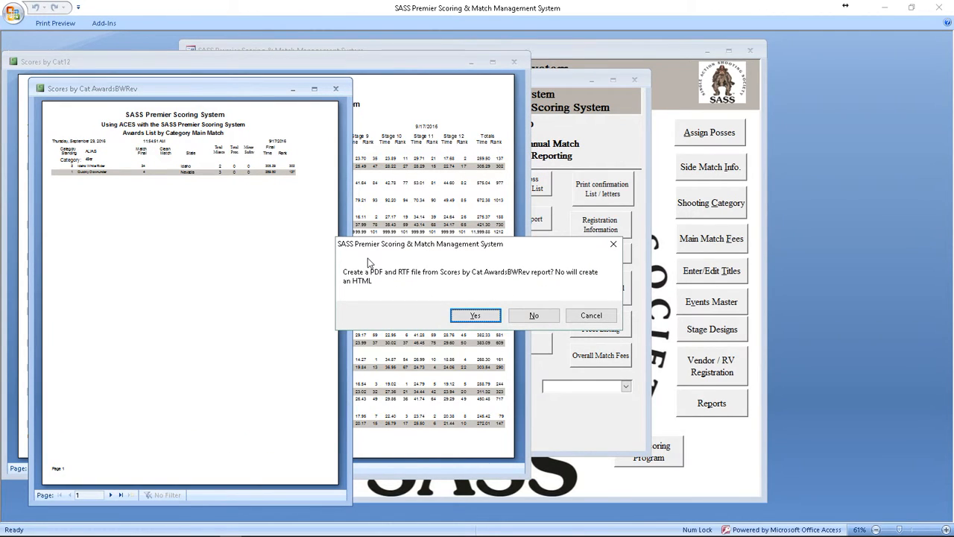
click(534, 315)
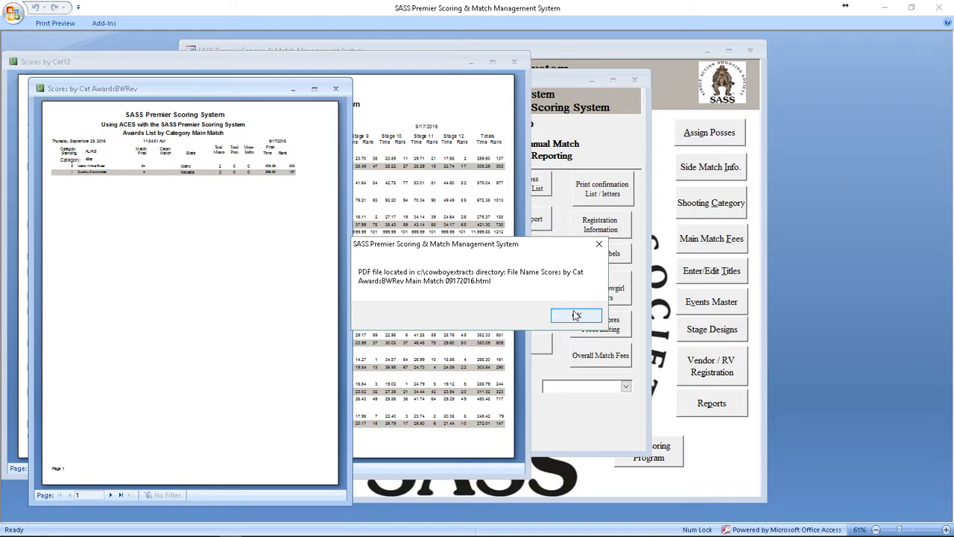
click(571, 314)
Step: Enlarge the reverse-order awards list, review its category pages through page 6, and close both open report previews
click(95, 138)
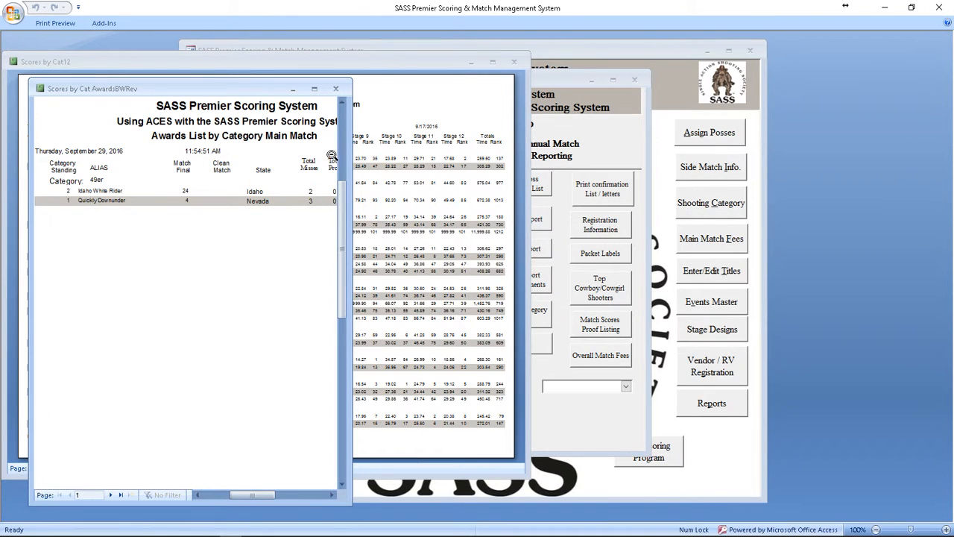
drag(348, 147, 463, 147)
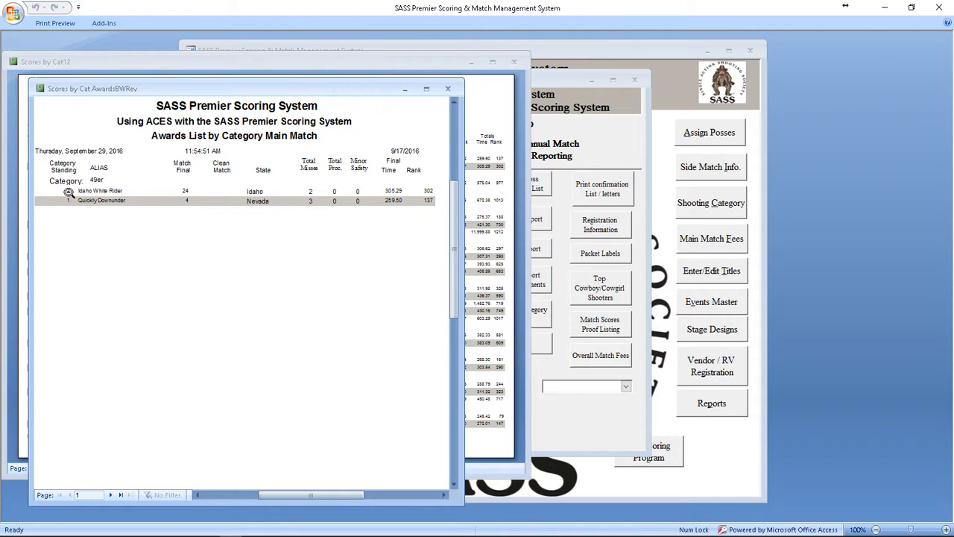
click(111, 495)
click(111, 495)
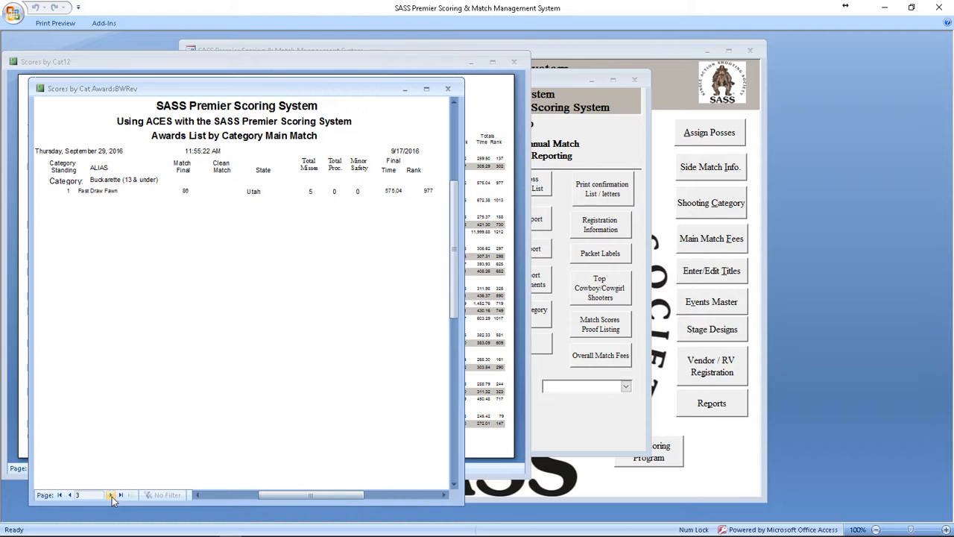
click(110, 495)
click(111, 495)
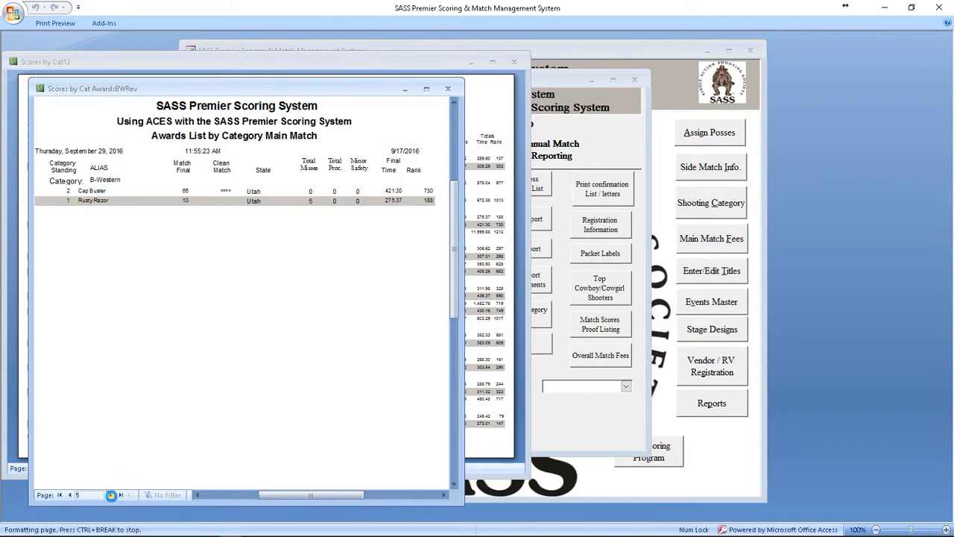
click(111, 495)
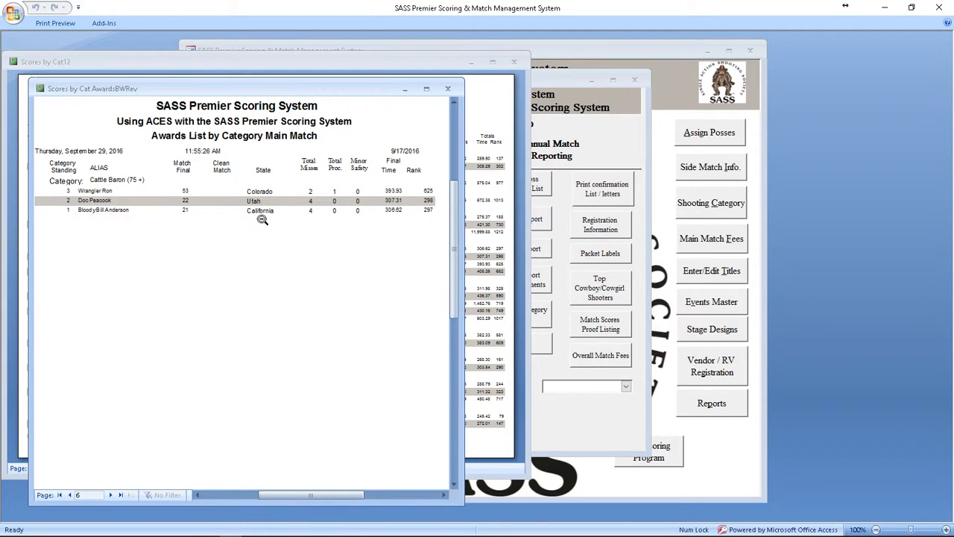
click(448, 90)
click(514, 61)
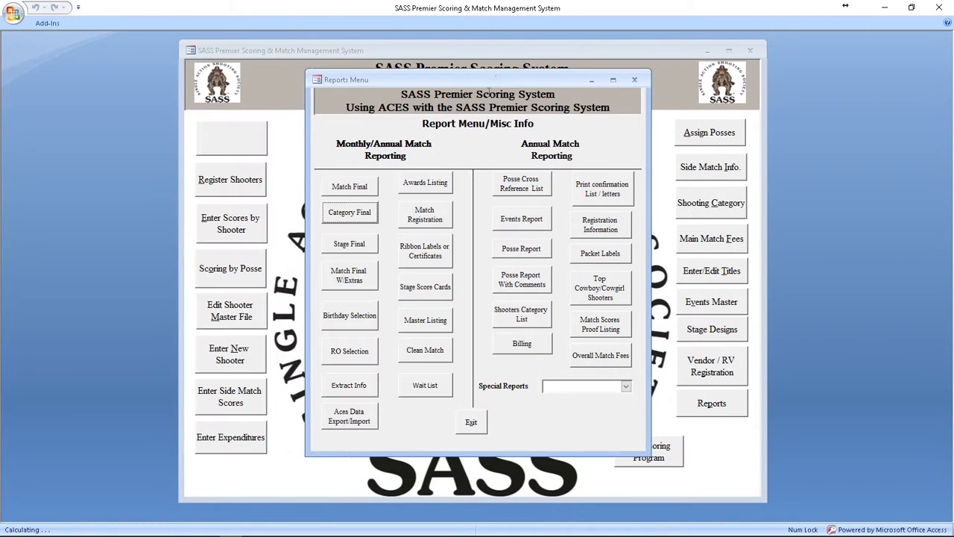
Step: Generate the Match Final report sorted by match results, save it as a PDF, and close the report and its sort options
click(358, 186)
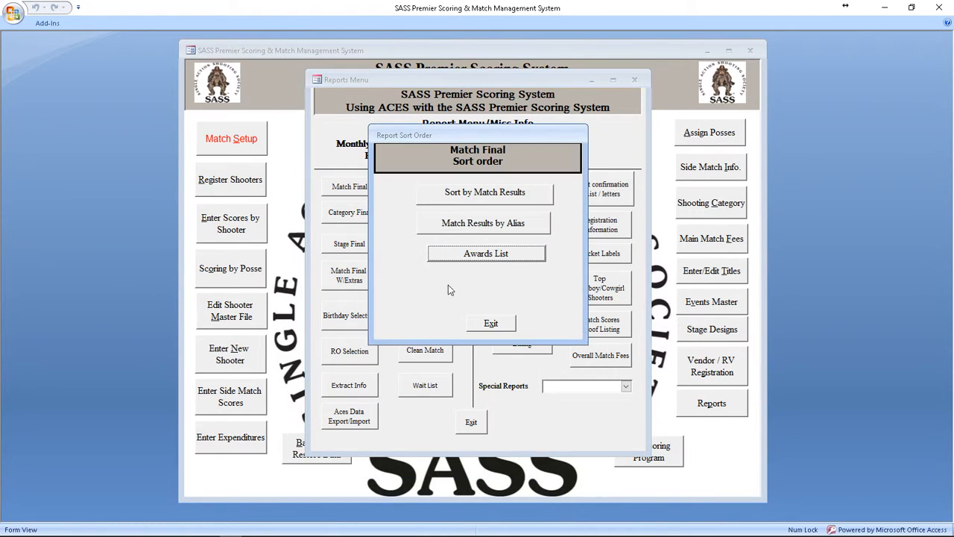
click(486, 194)
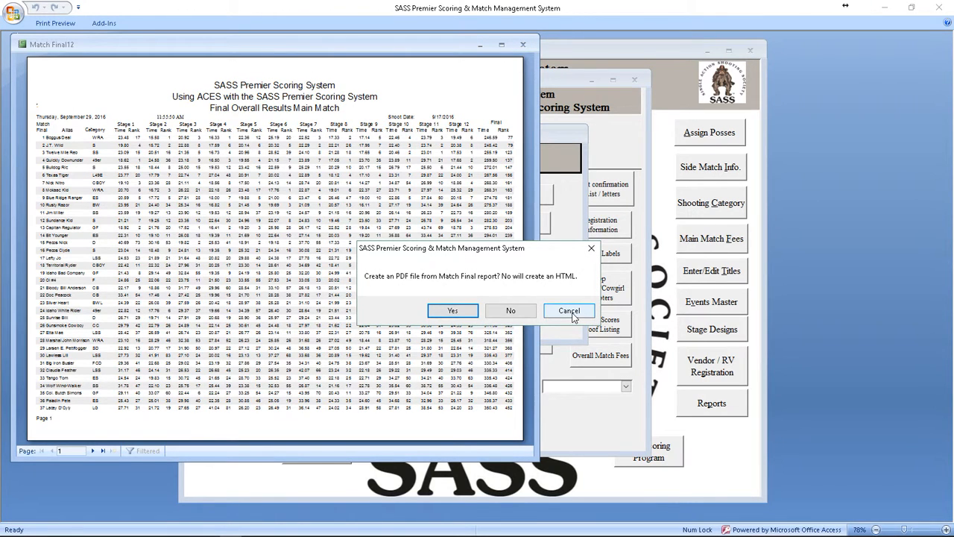
click(453, 312)
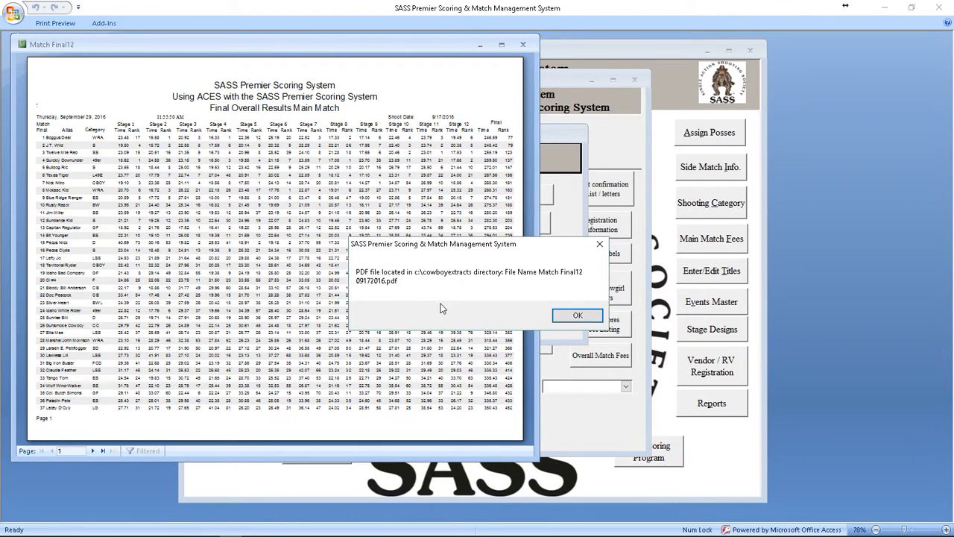
click(577, 315)
click(42, 114)
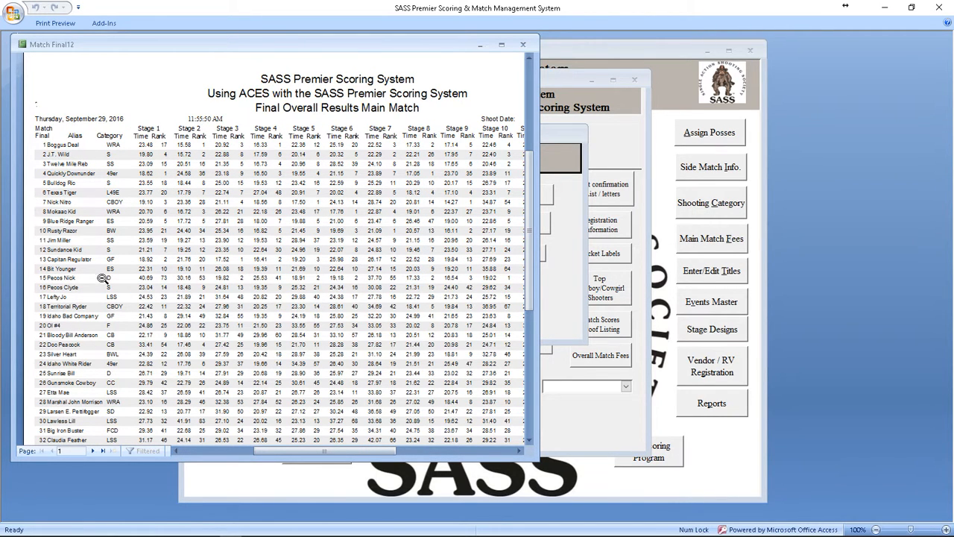
click(523, 44)
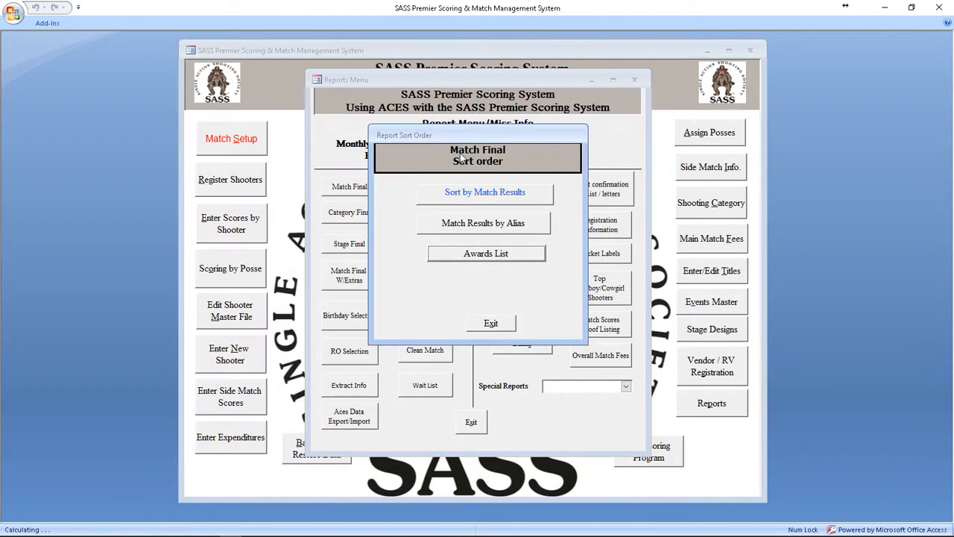
click(490, 322)
Step: Generate the Clean Match report, save it as PDF and RTF files, and exit the Reports Menu
click(437, 350)
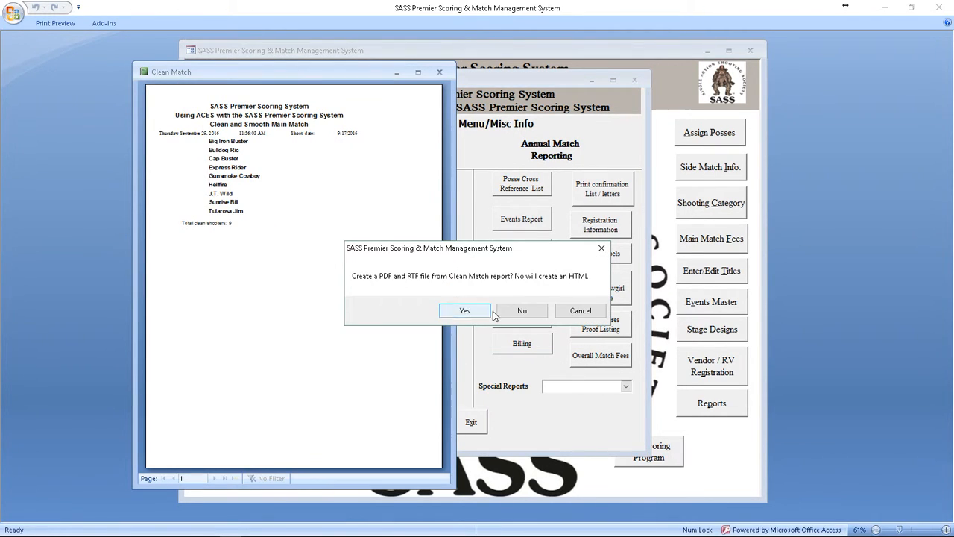
click(465, 310)
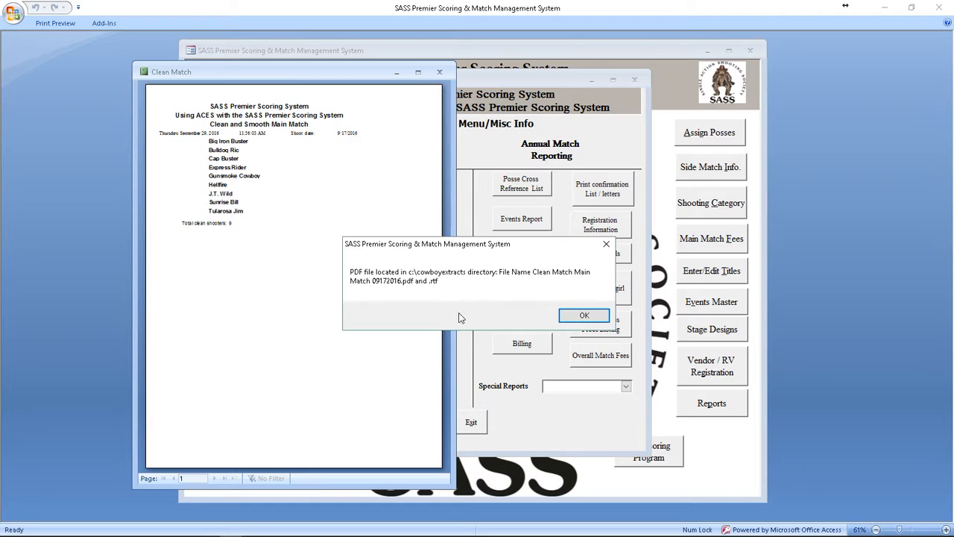
click(589, 316)
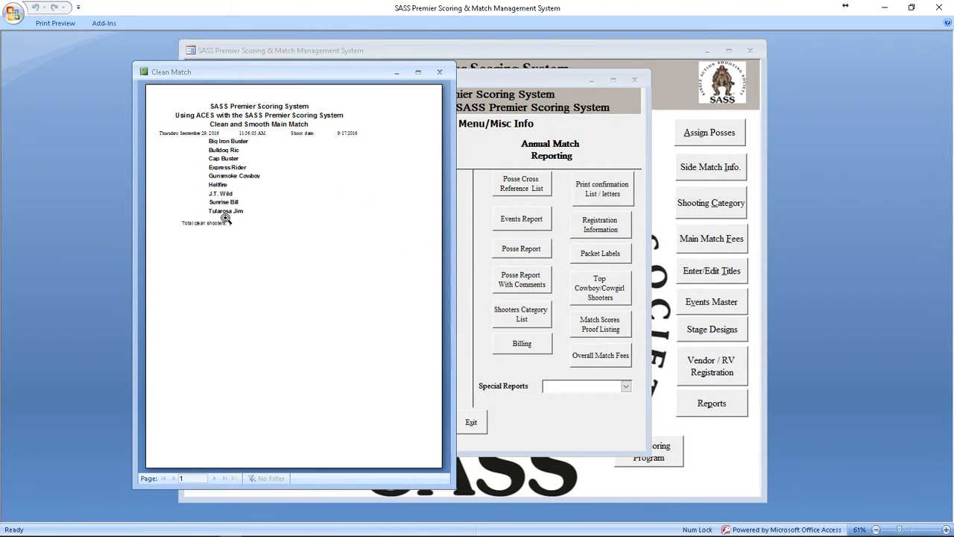
click(440, 72)
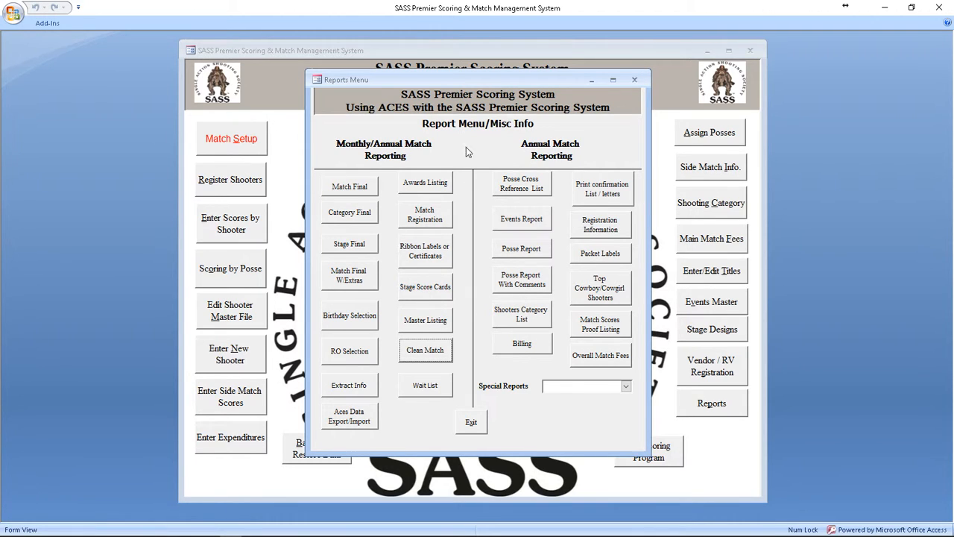
click(472, 424)
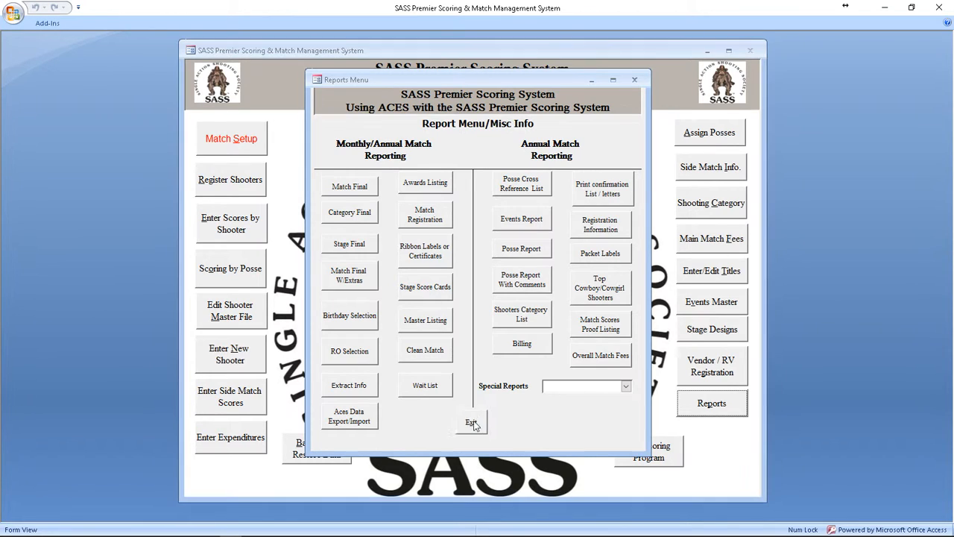
Step: Reopen the Reports Menu and open Special Email from the special reports
click(713, 404)
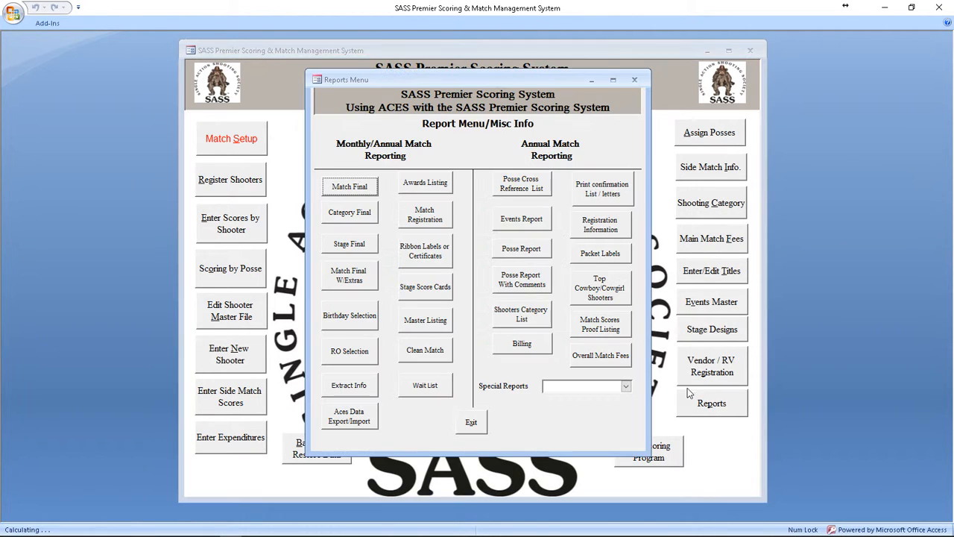
click(627, 386)
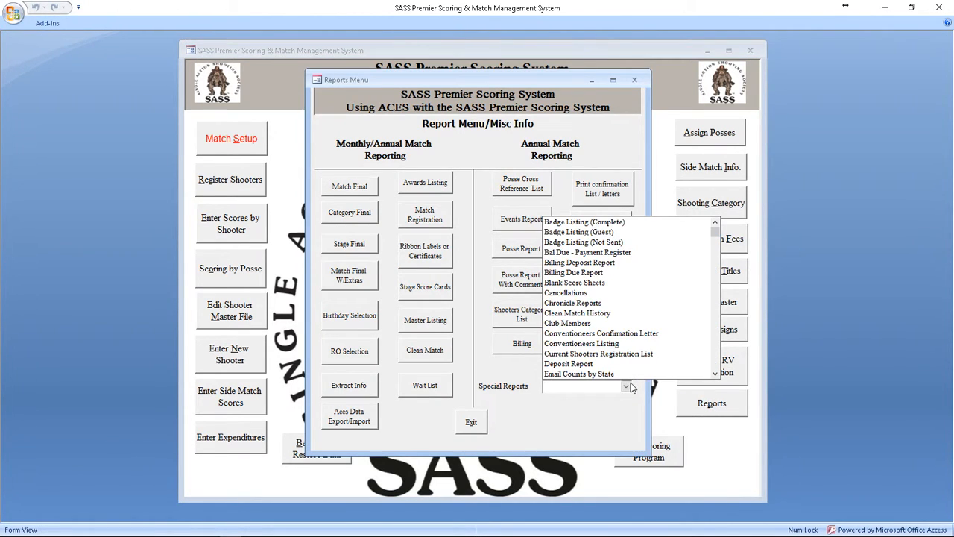
text(st)
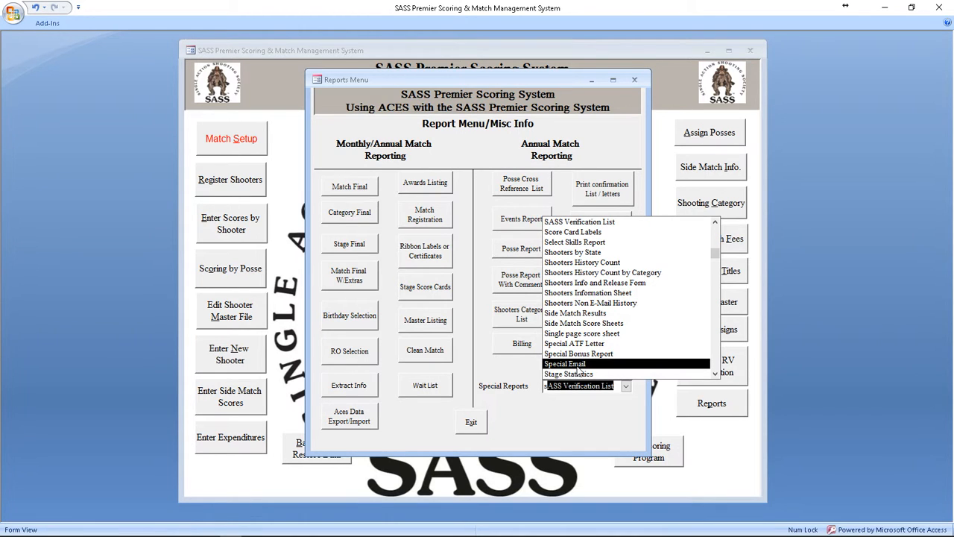
click(576, 364)
Step: Review the special mailing's e-mail details and the shooter list for creating e-mail groups, exiting each form
click(407, 273)
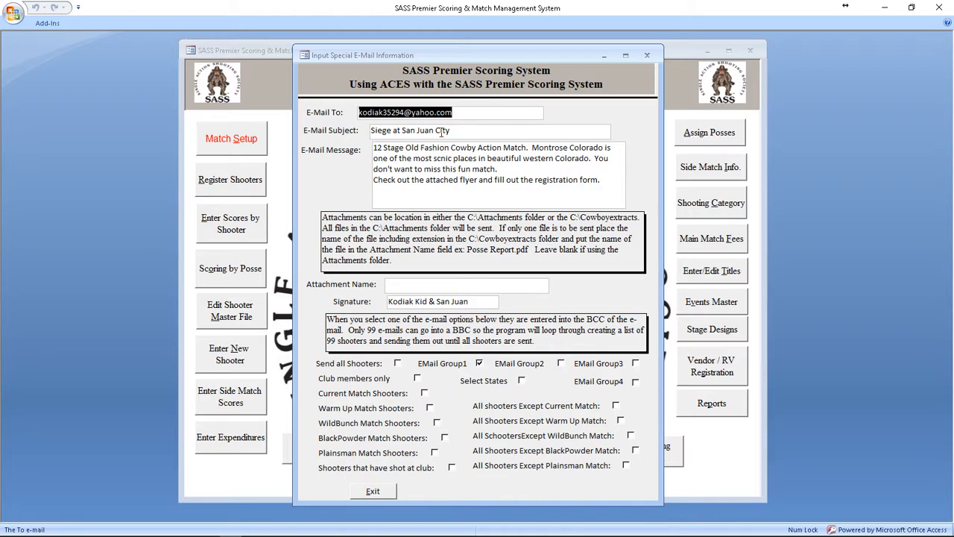
click(456, 131)
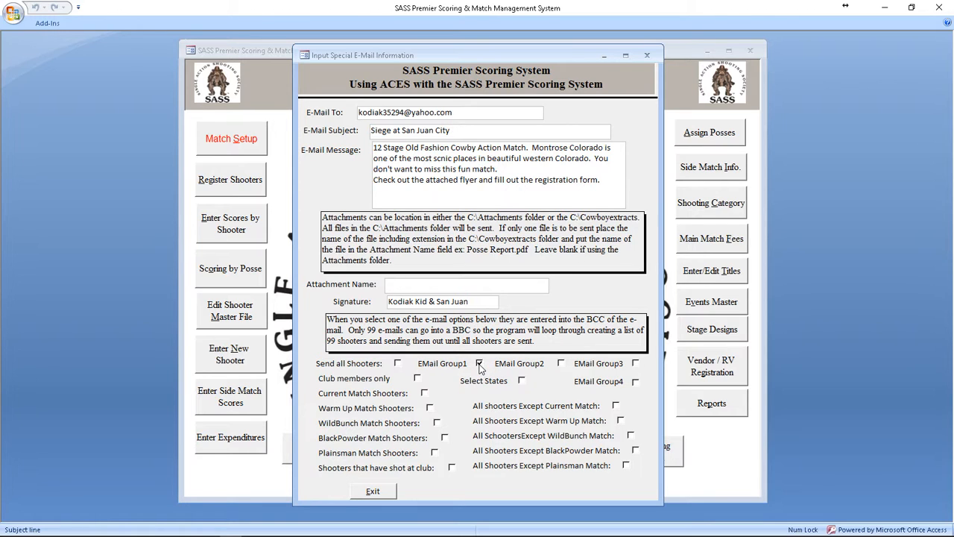
click(379, 493)
click(476, 197)
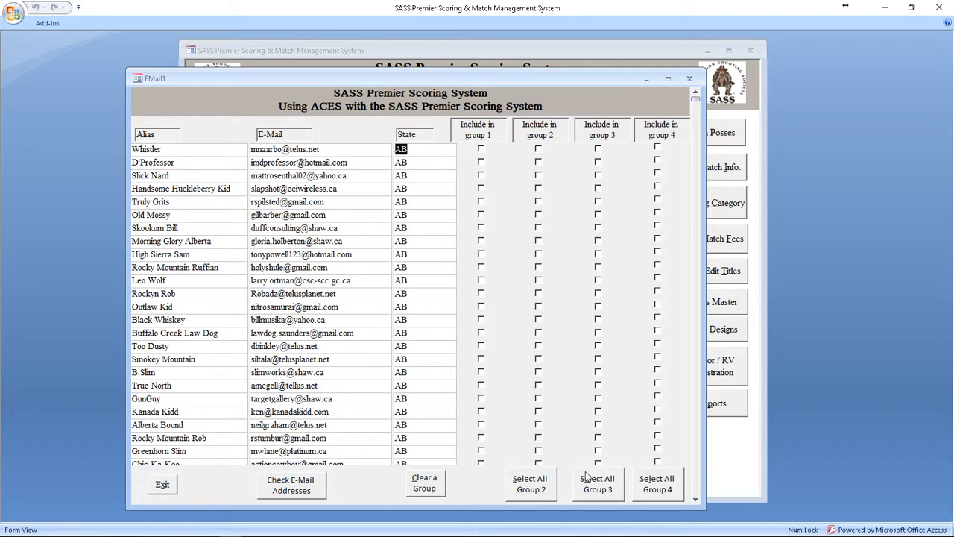
click(163, 486)
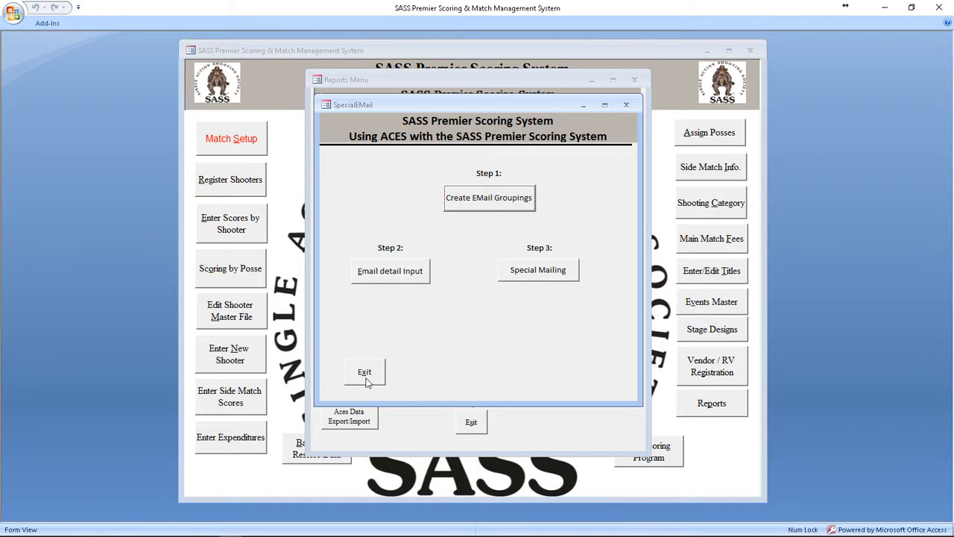
Step: Switch to File Explorer and open the CowboyExtracts folder containing the exported reports
mouse_move(165, 532)
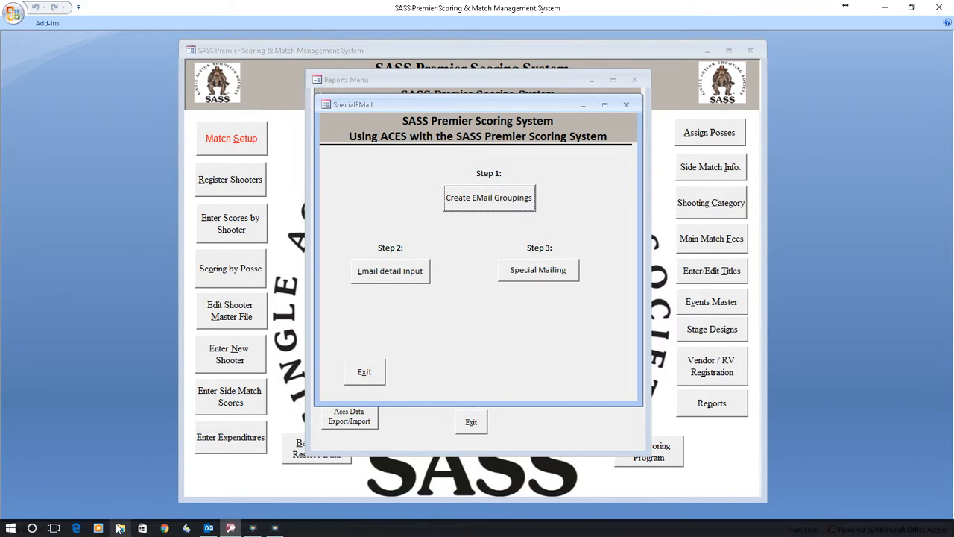
click(120, 528)
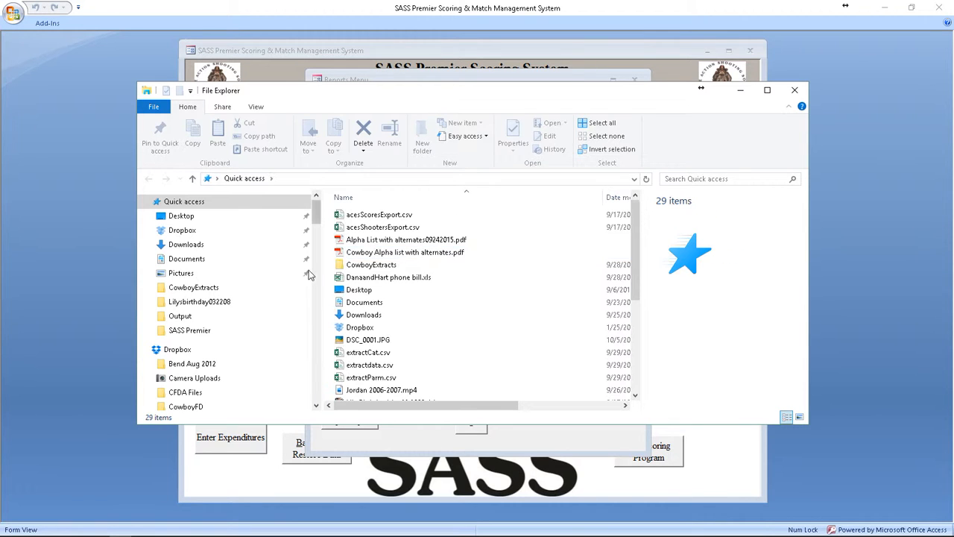
click(190, 287)
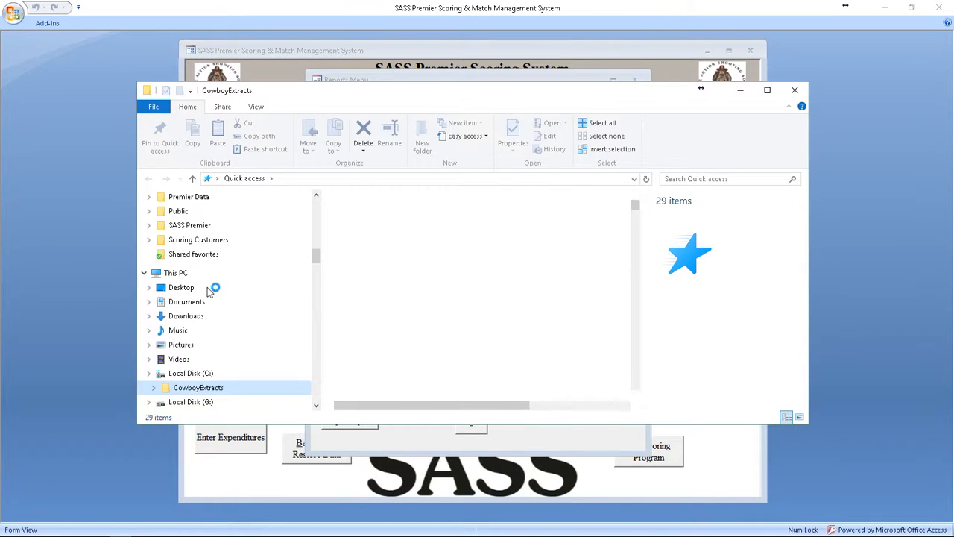
click(384, 216)
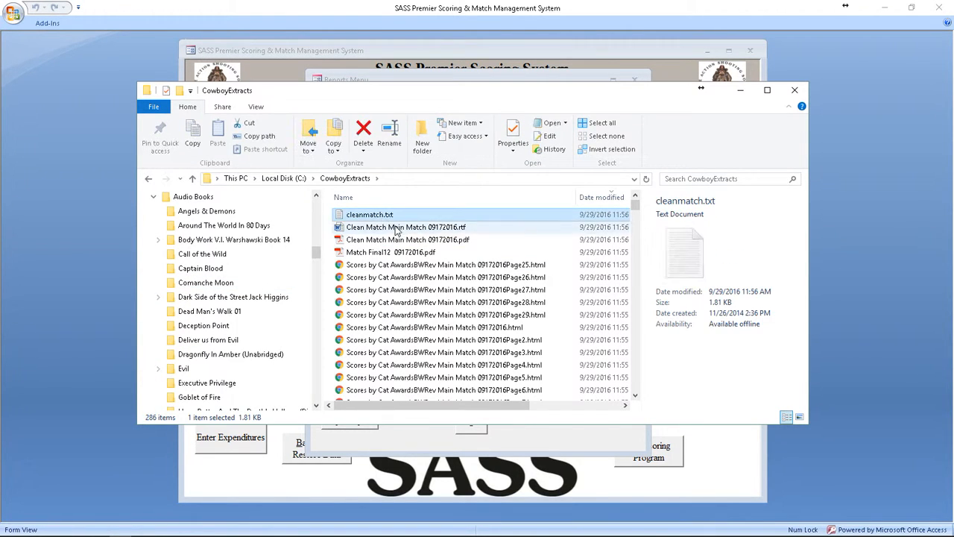
Step: Copy the Clean Match, Scores by Category and Match Final PDFs dated 09172016 from the CowboyExtracts folder
click(439, 240)
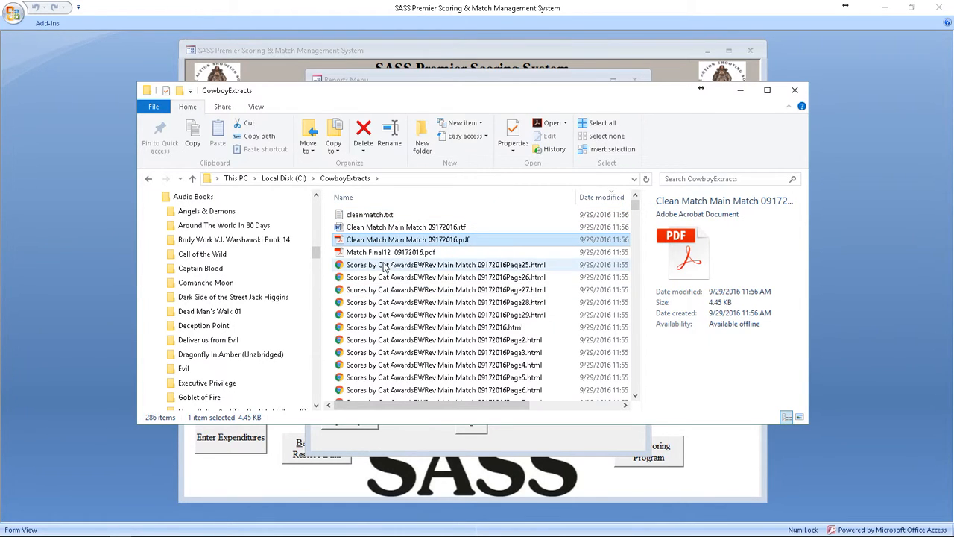
scroll(415, 305, down, 10)
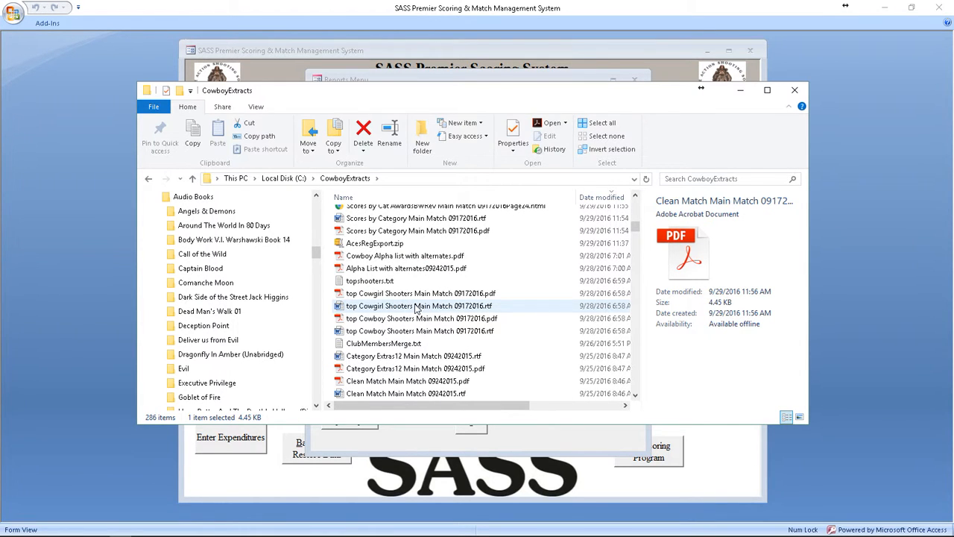
ctrl+click(429, 231)
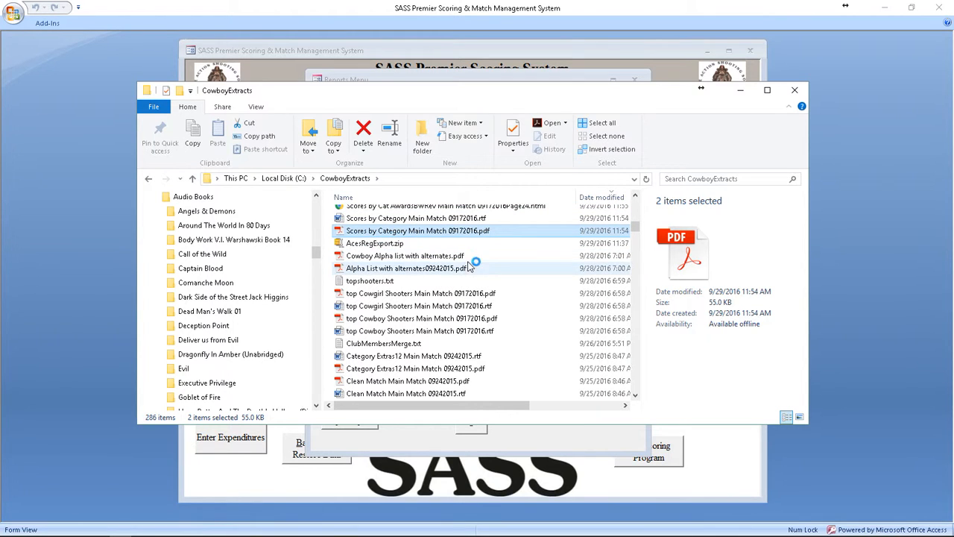
scroll(471, 265, up, 4)
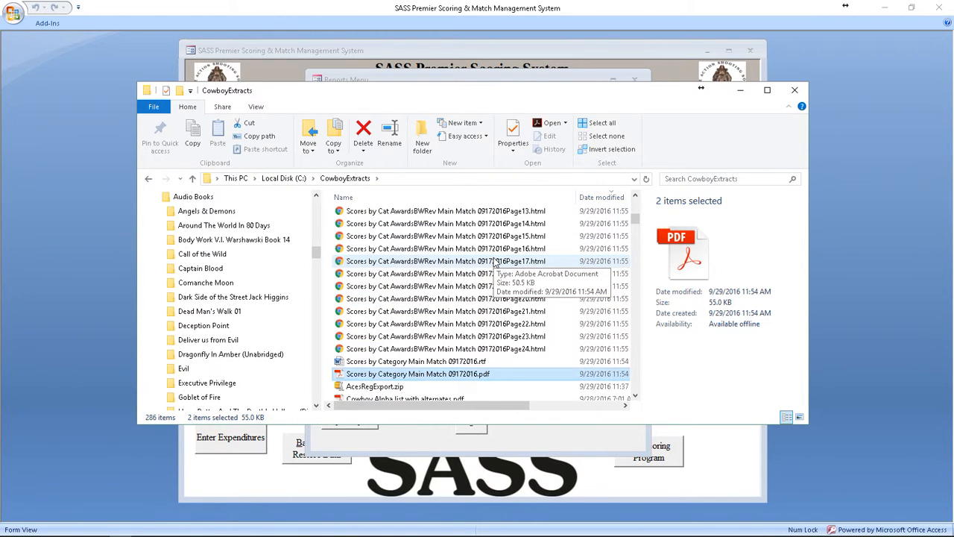
scroll(494, 263, up, 7)
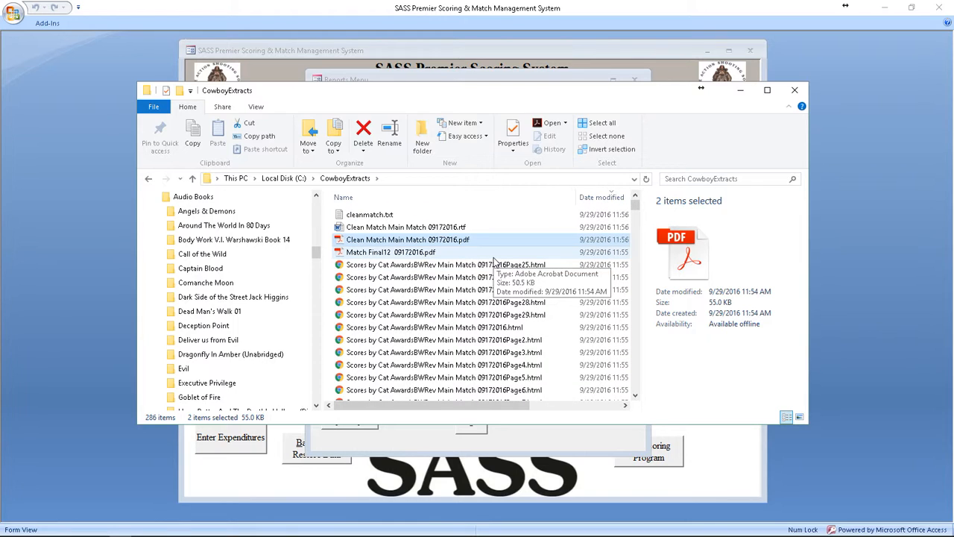
ctrl+click(447, 252)
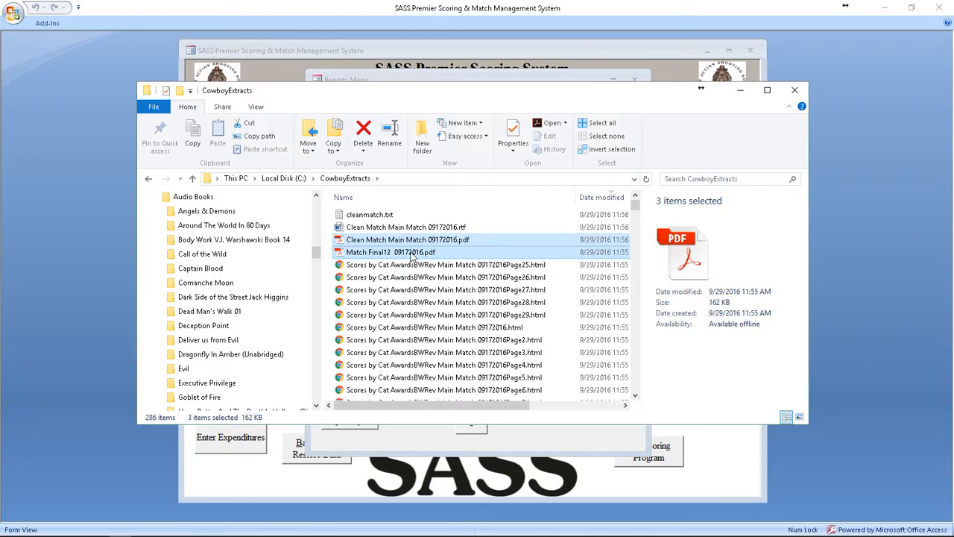
right_click(411, 252)
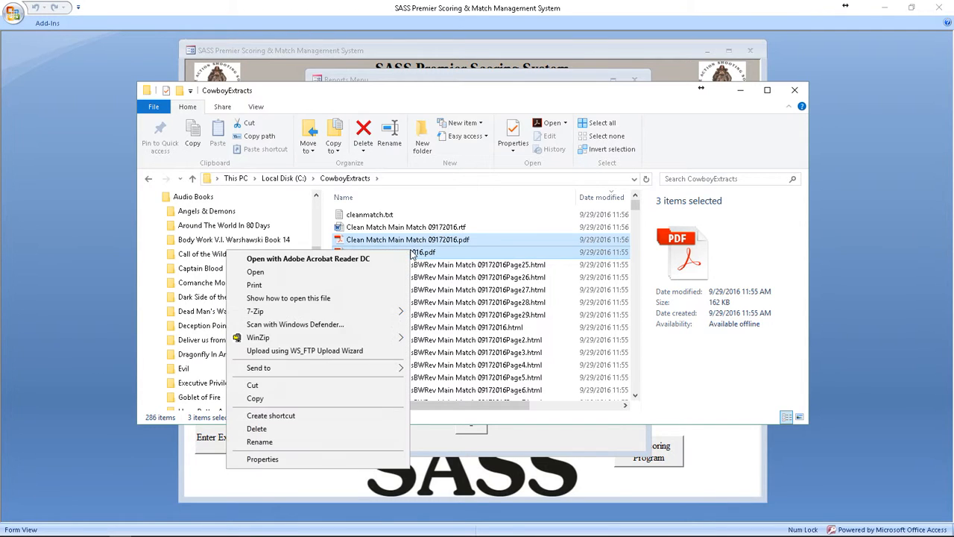
click(291, 403)
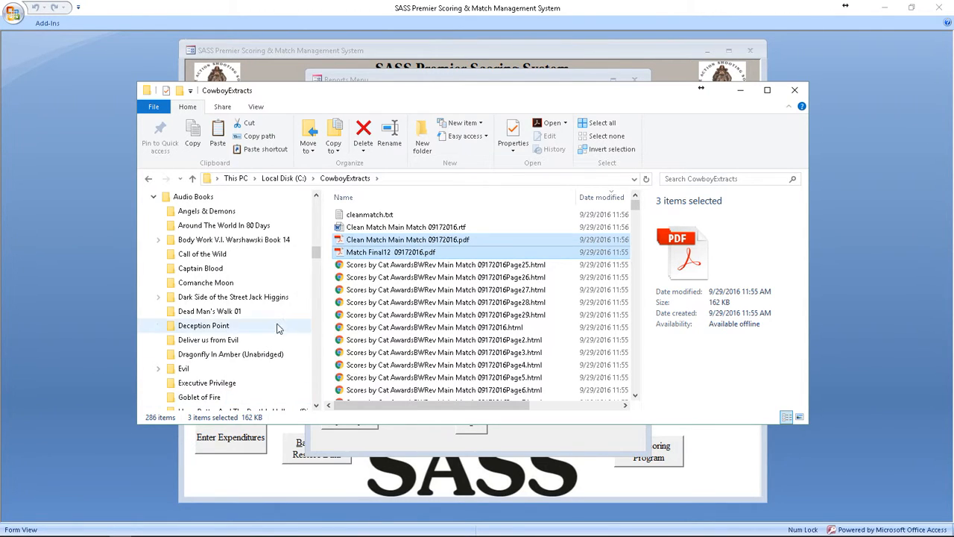
Step: Open the attachments folder on the C: drive and delete all the old report PDFs dated 09242015
drag(315, 256, 316, 218)
drag(314, 236, 314, 240)
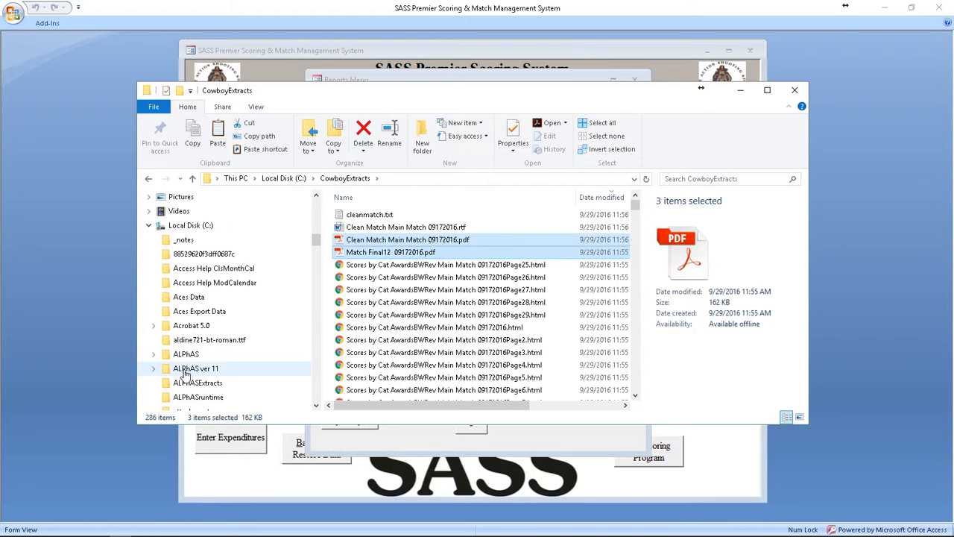
scroll(241, 348, down, 2)
click(188, 356)
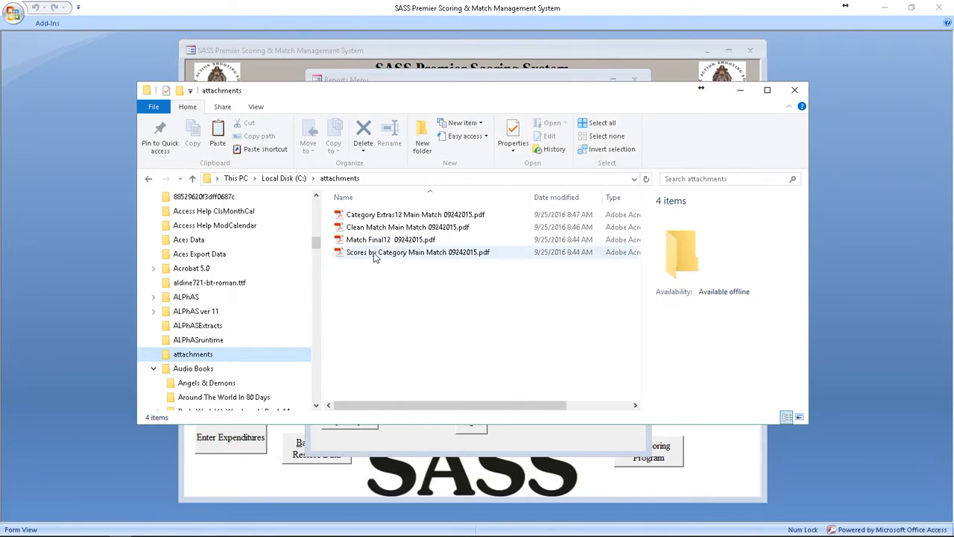
click(375, 229)
key(ctrl+a)
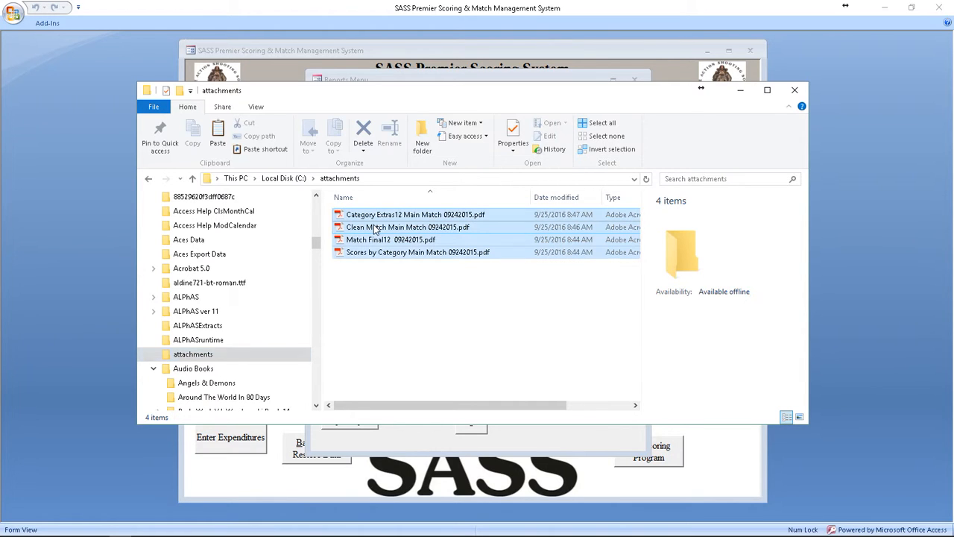
key(Delete)
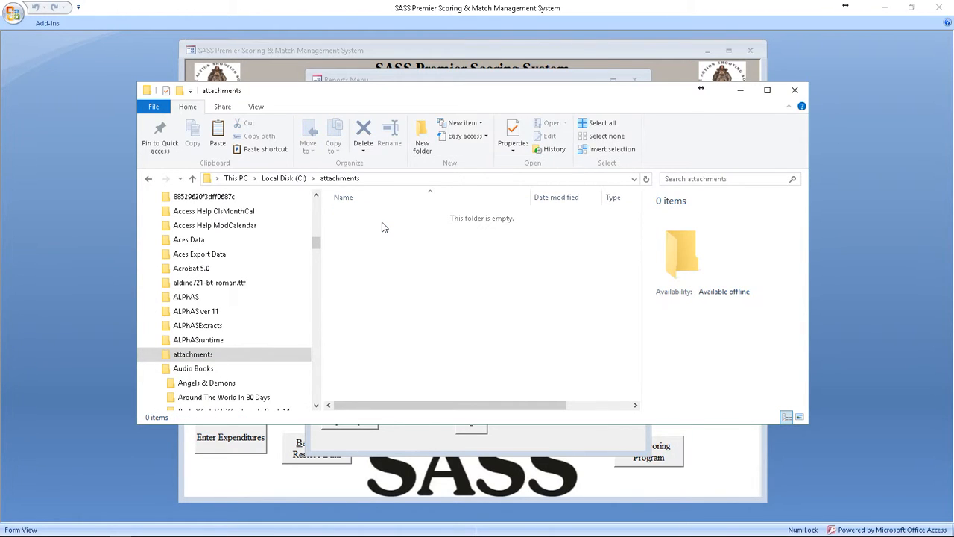
Step: Paste the copied 09172016 report PDFs into the emptied attachments folder and close File Explorer
right_click(382, 228)
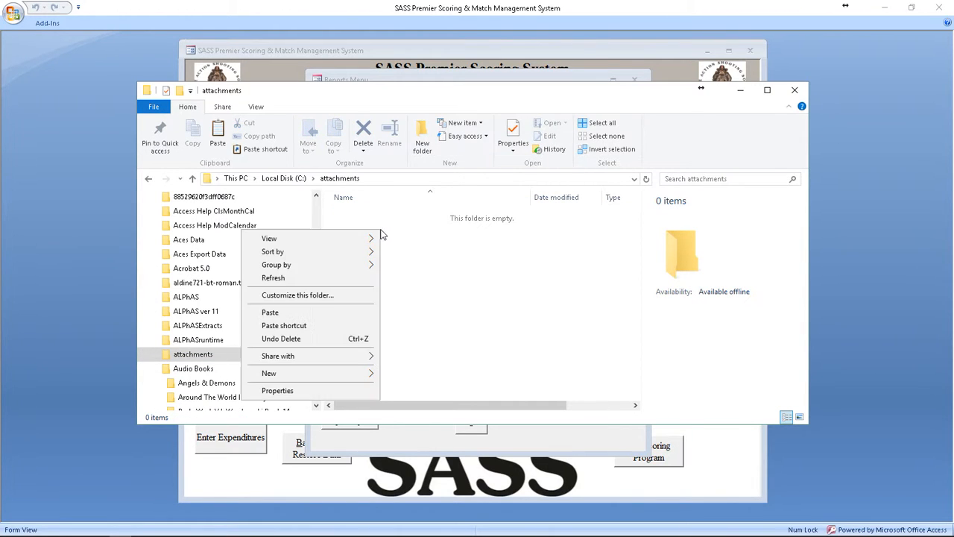
click(272, 316)
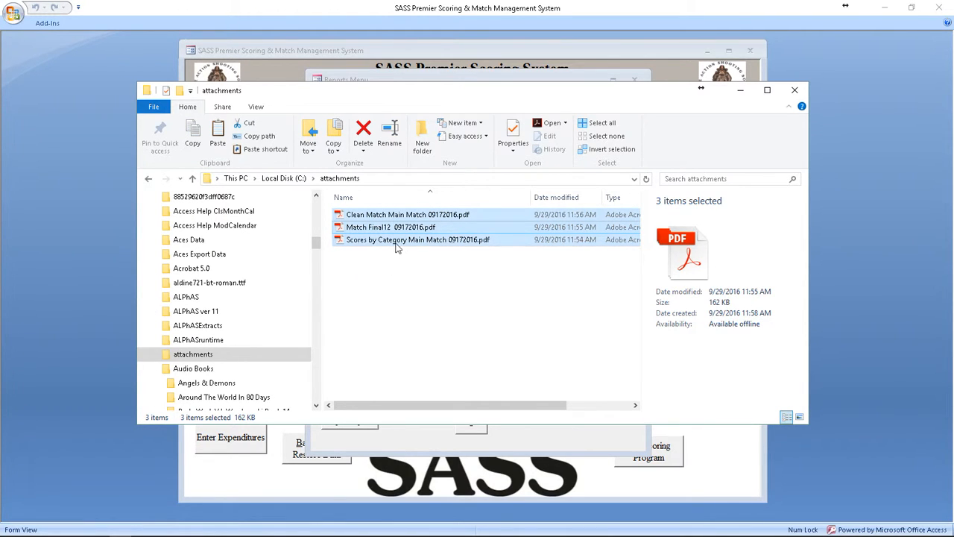
click(796, 92)
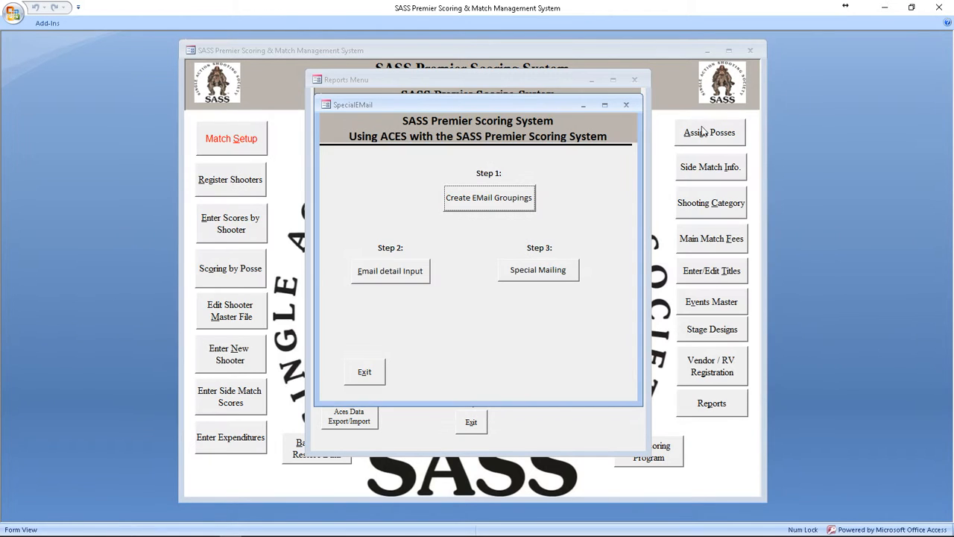
Step: Exit the Special Email form and the Reports Menu to return to the main scoring menu
click(363, 373)
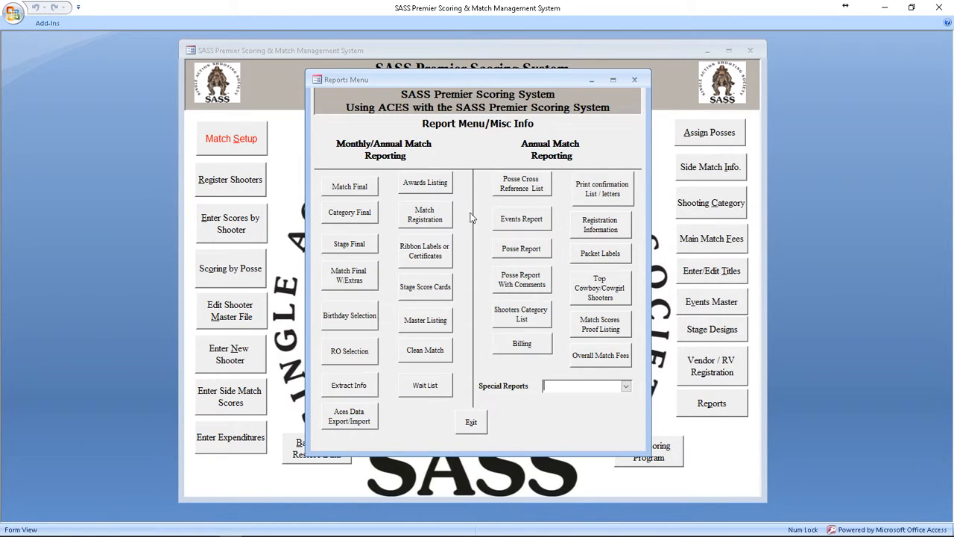
click(470, 426)
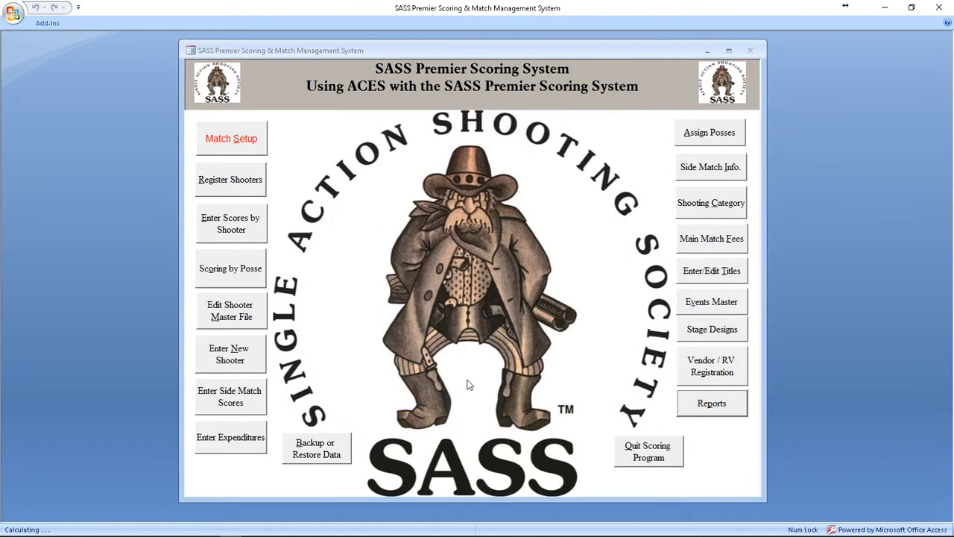